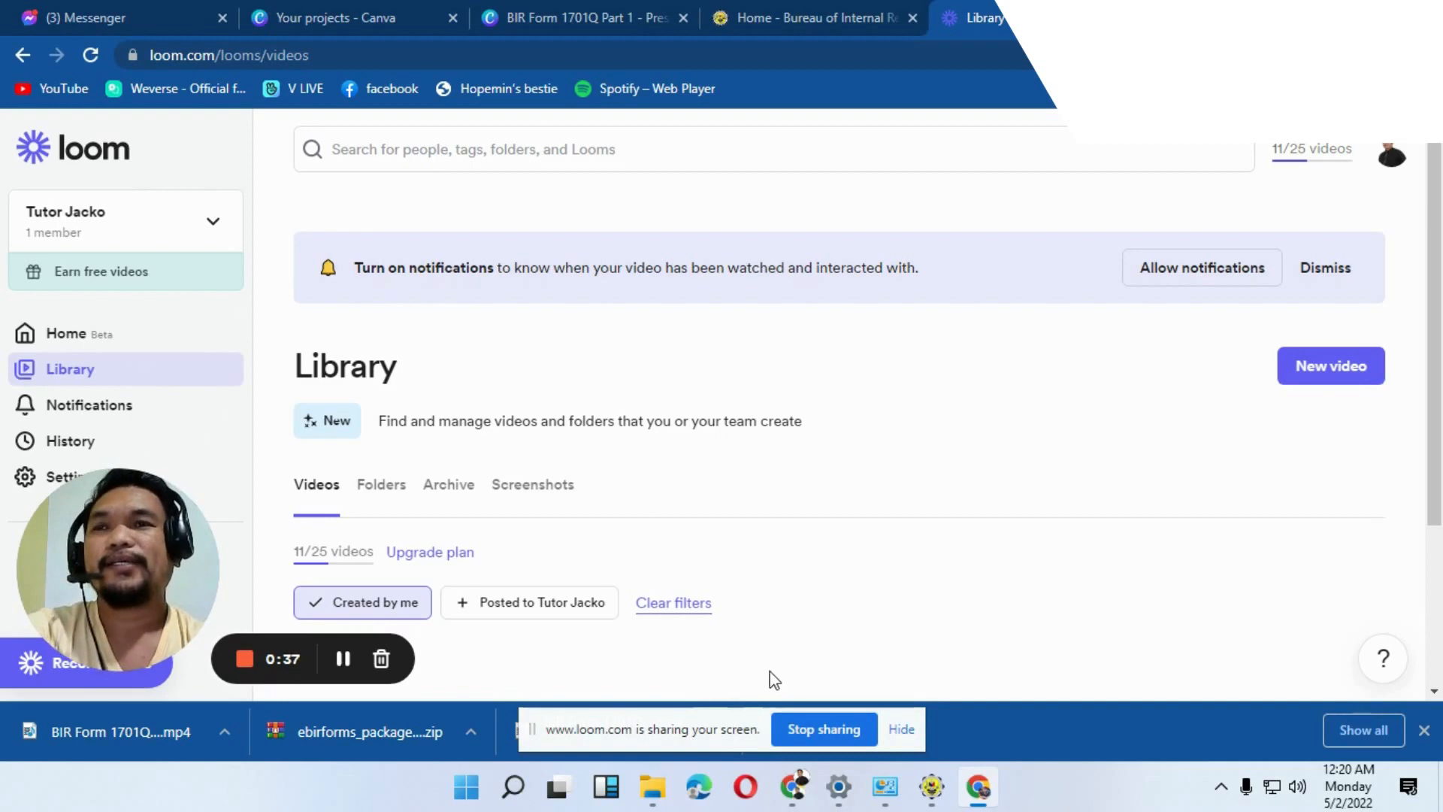
Step: Switch to the Bureau of Internal Revenue website and locate the Offline eBIRForms Package download link on its homepage
left_click(801, 22)
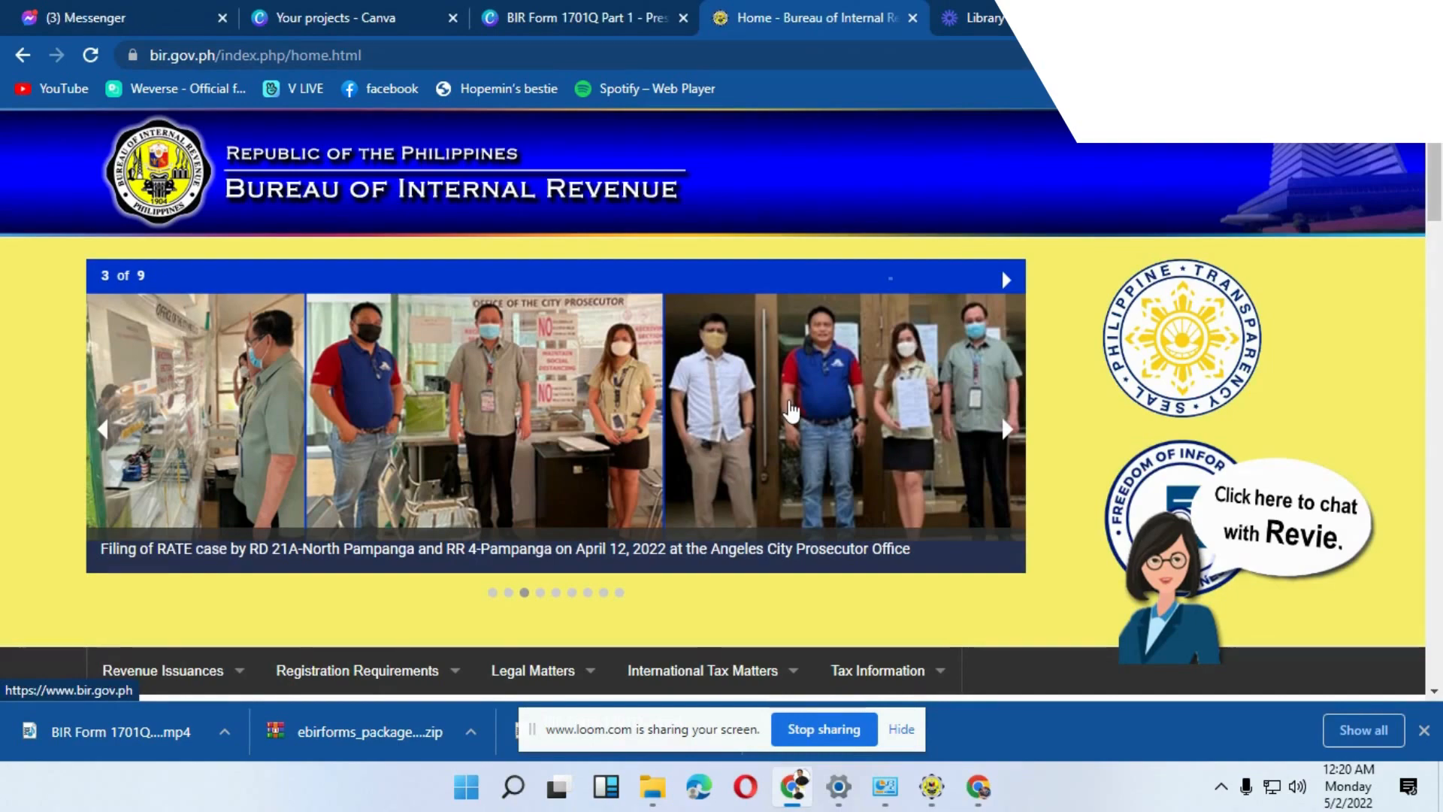
scroll(788, 408, "down", 2)
scroll(792, 413, "down", 2)
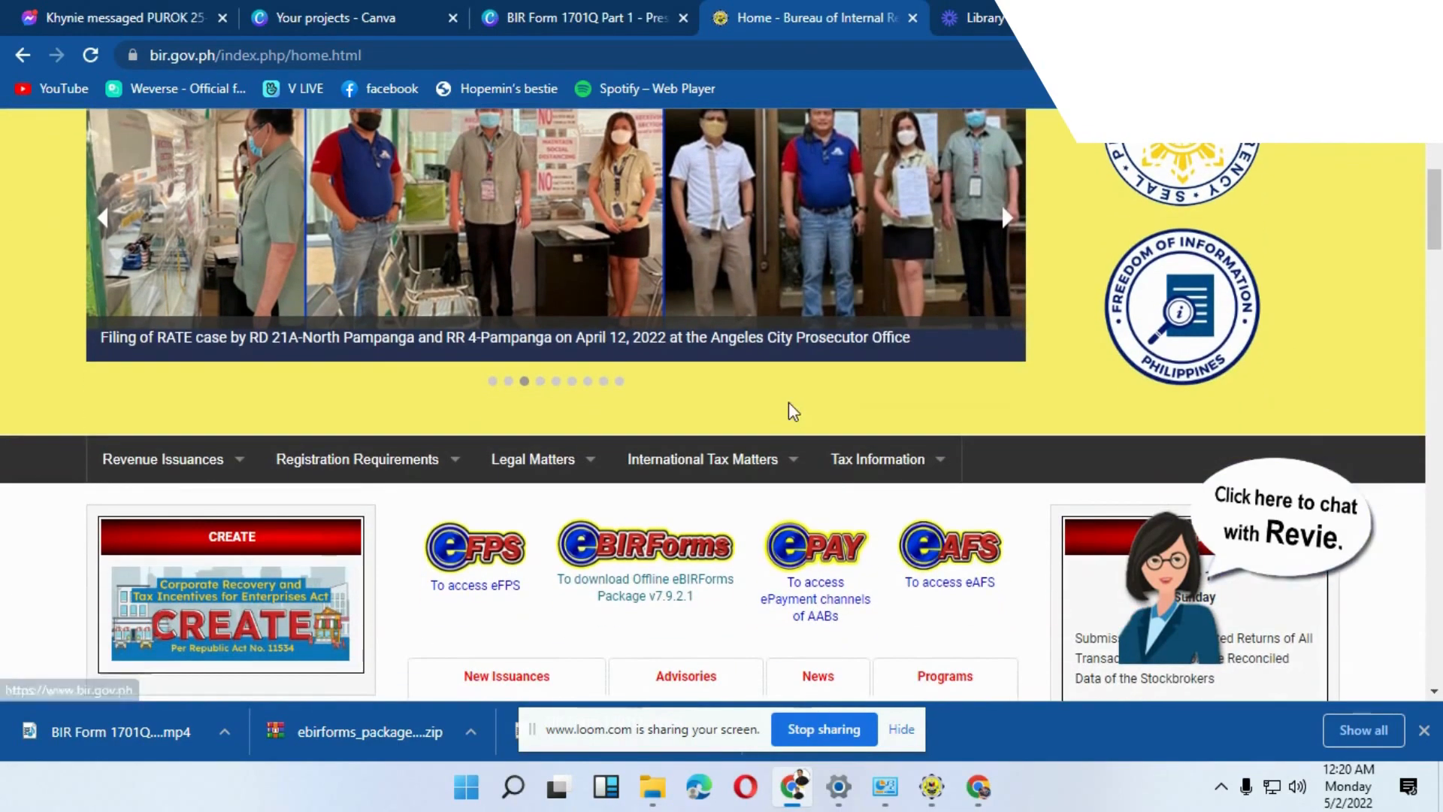
scroll(789, 412, "up", 3)
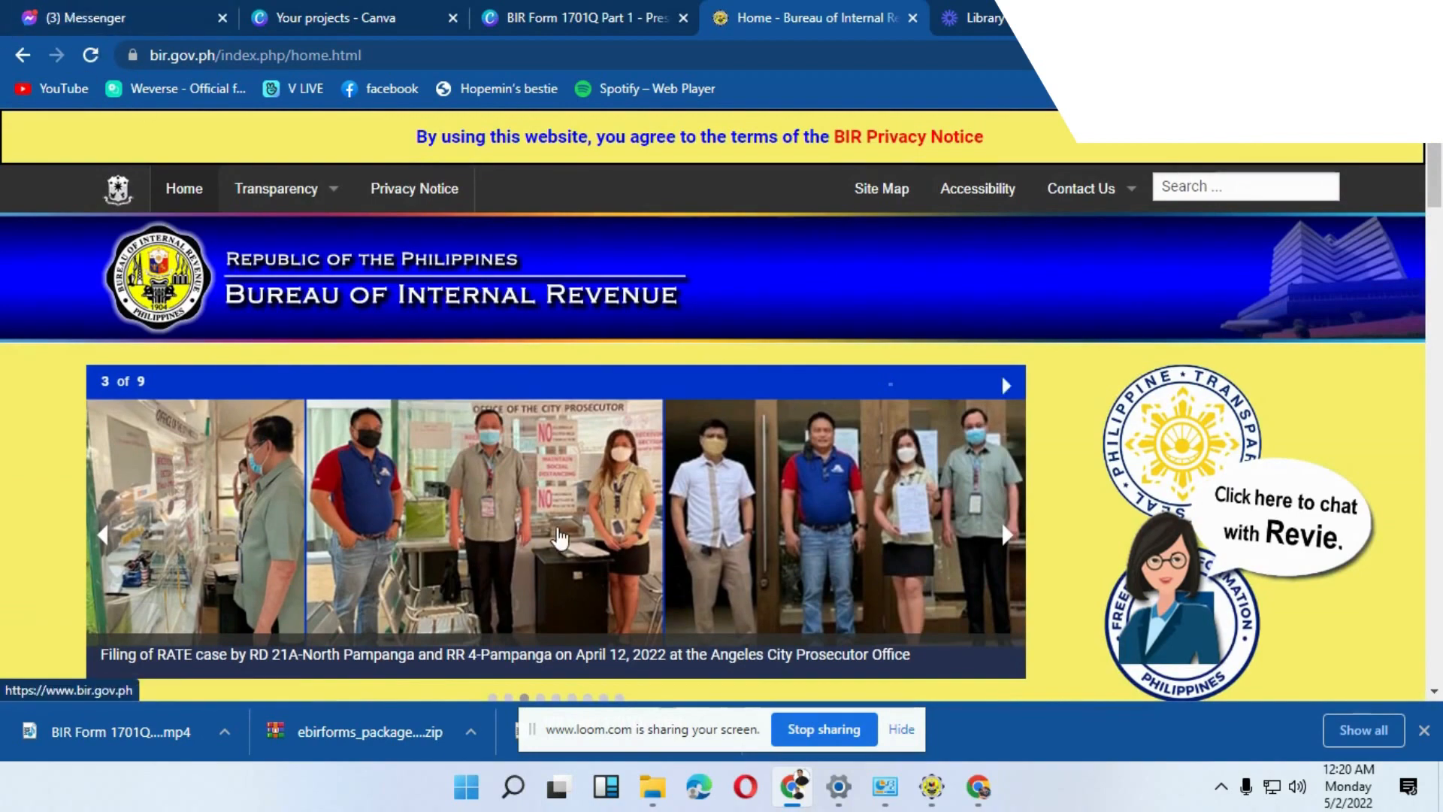
scroll(557, 538, "down", 2)
scroll(556, 533, "down", 1)
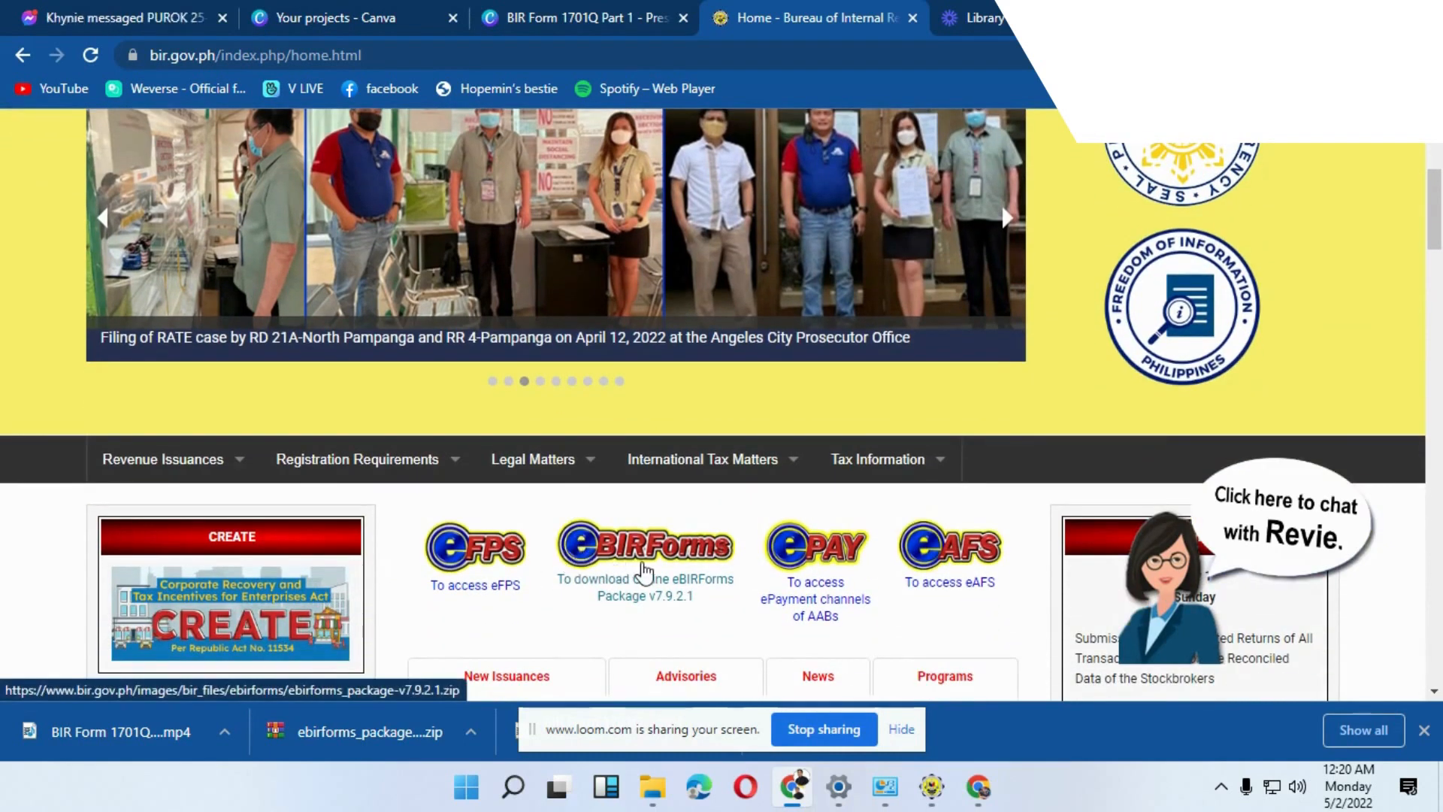
scroll(644, 573, "down", 1)
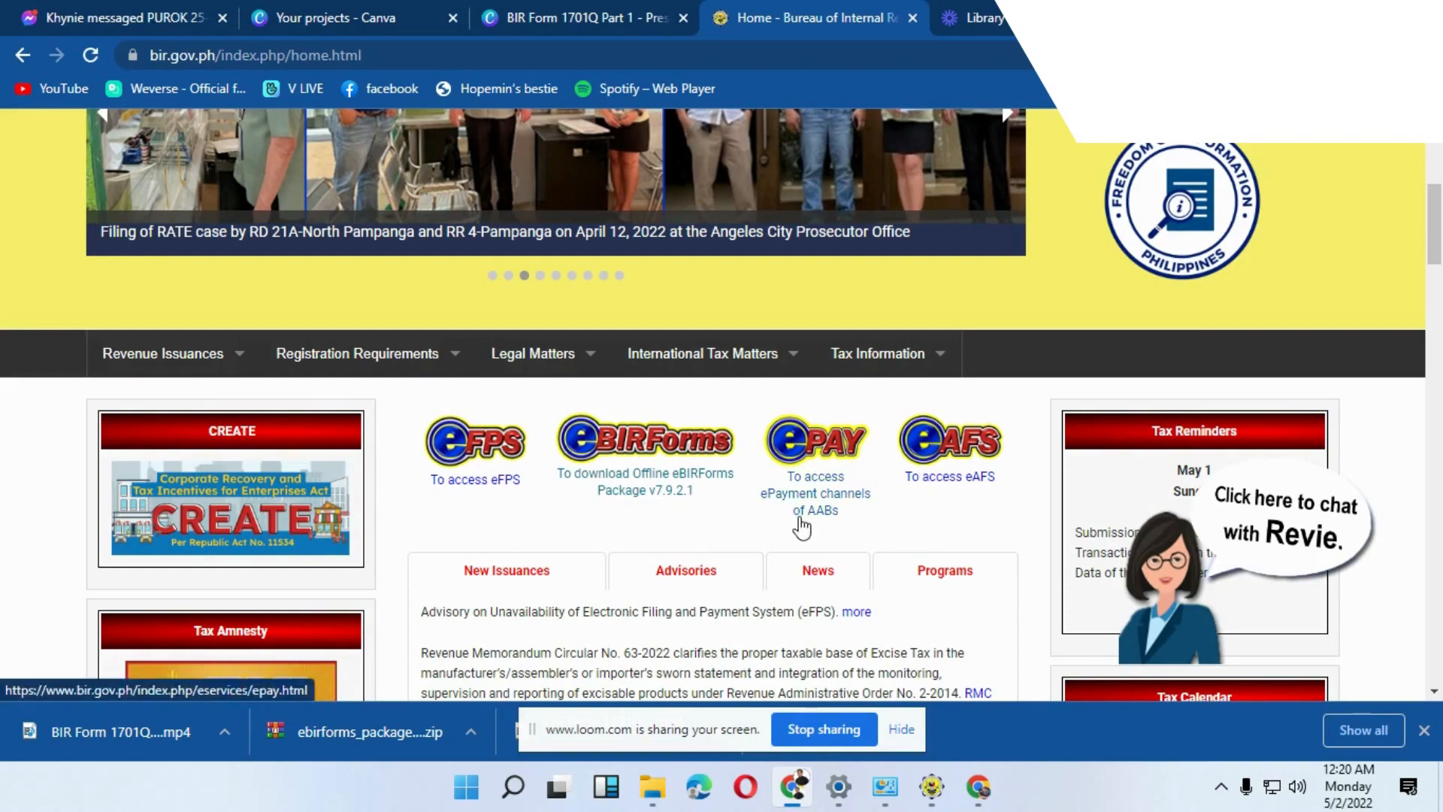
scroll(706, 535, "down", 3)
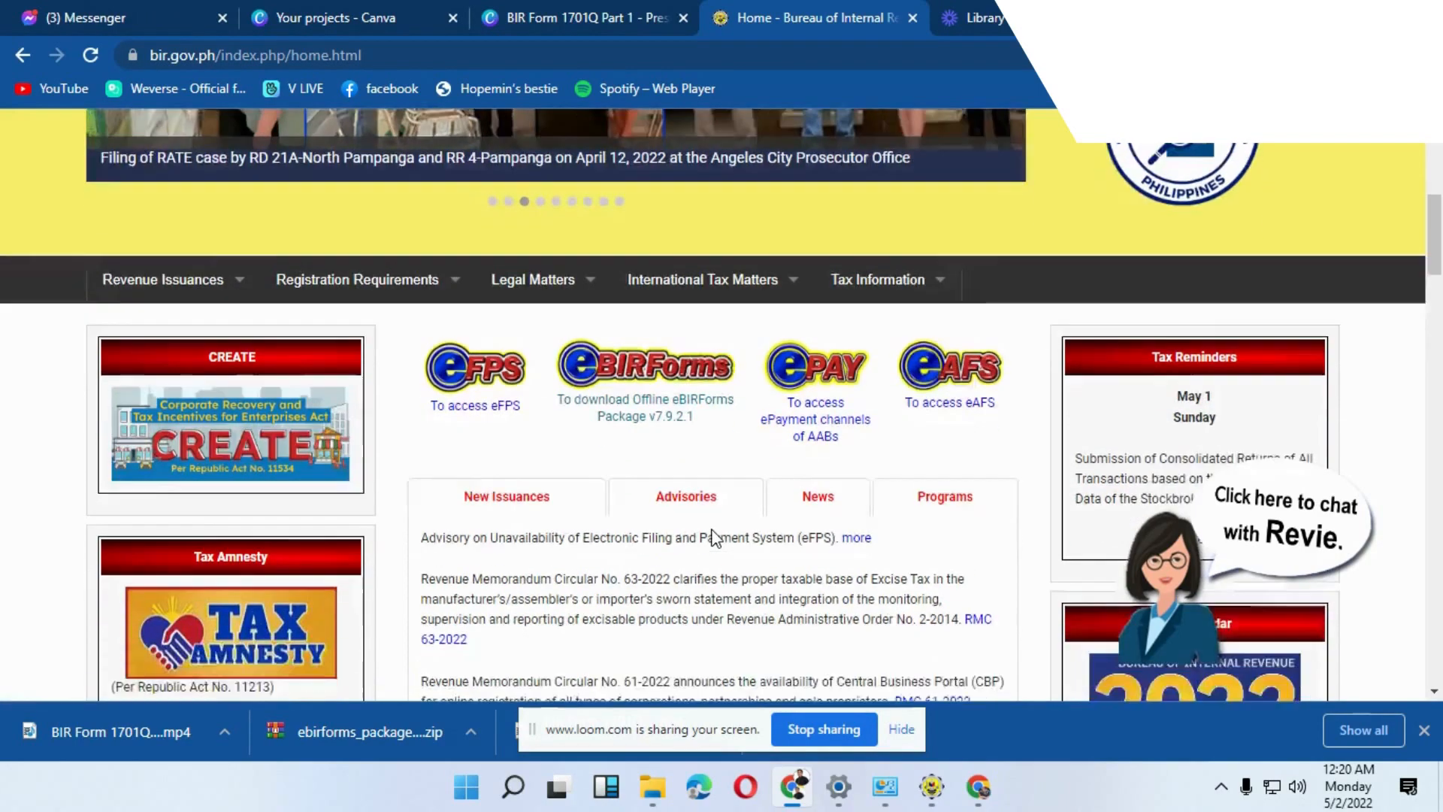
scroll(723, 534, "up", 3)
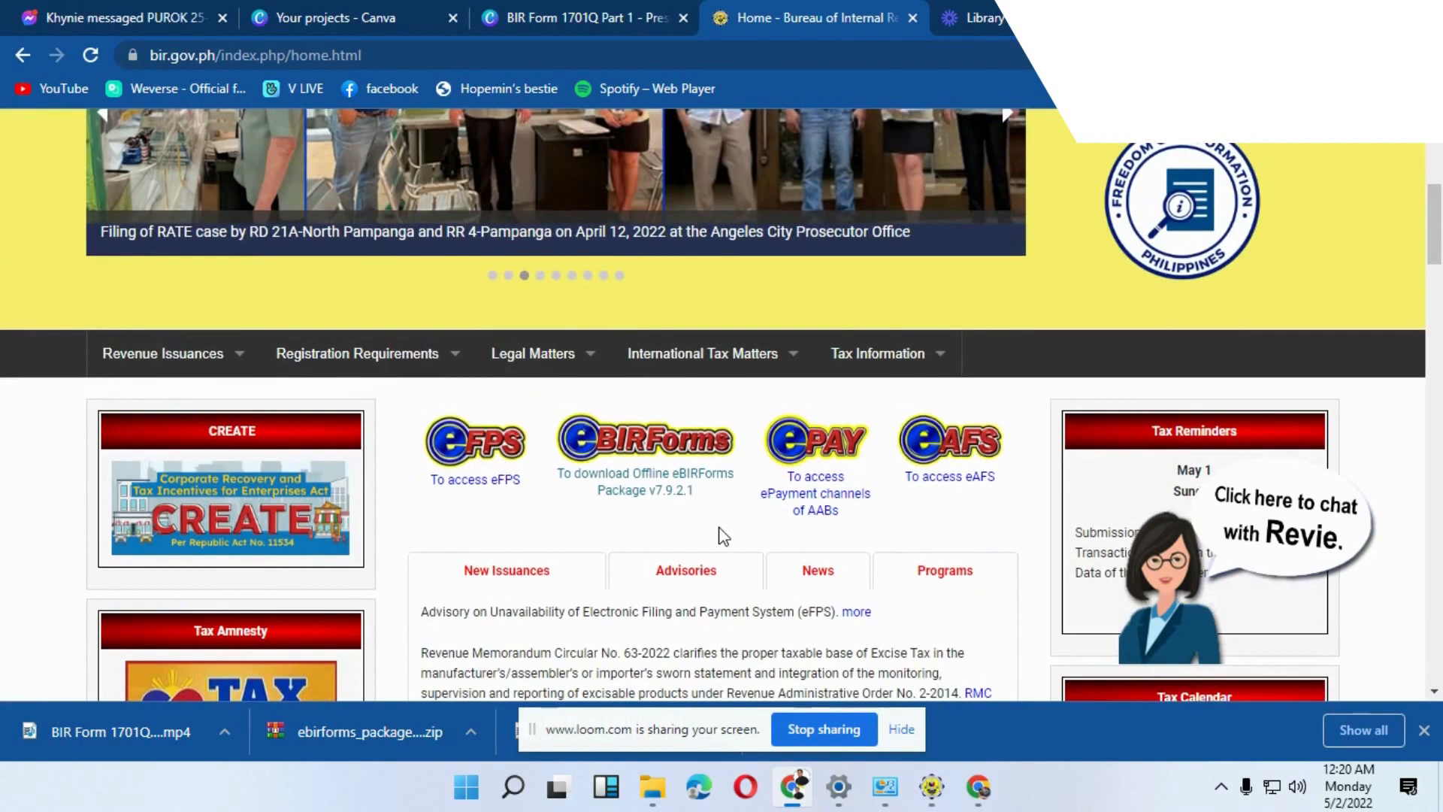
left_click(932, 787)
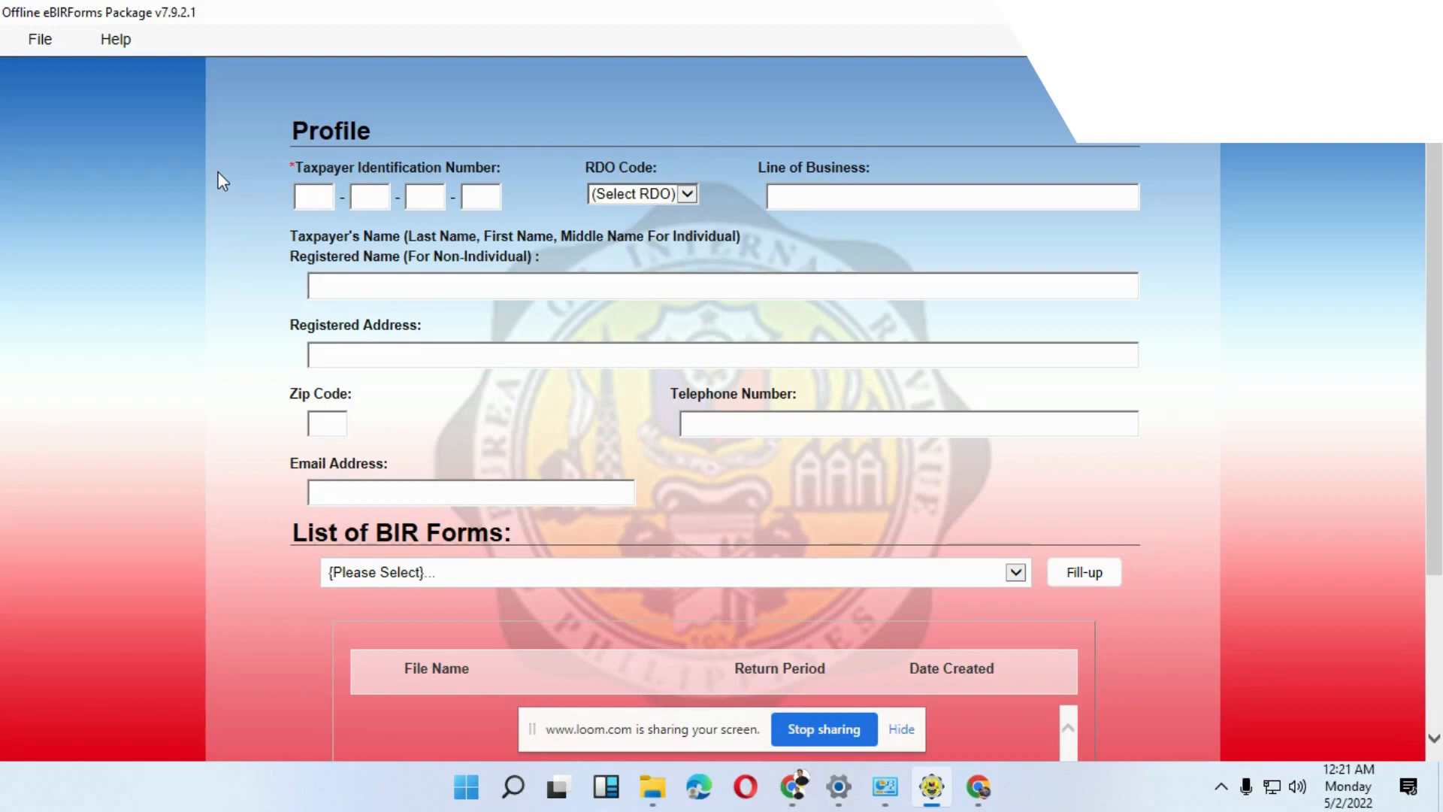
mouse_move(798, 783)
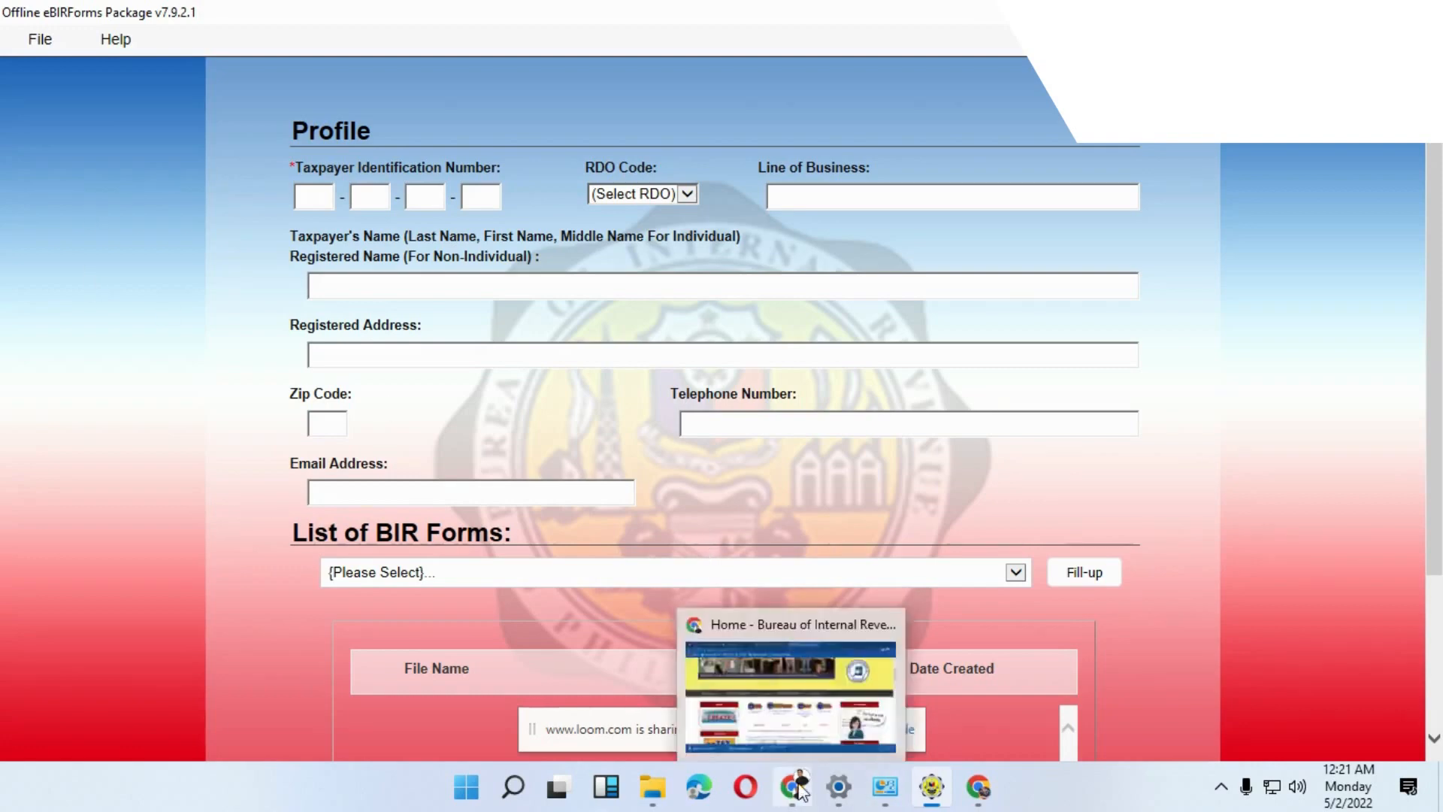
left_click(803, 743)
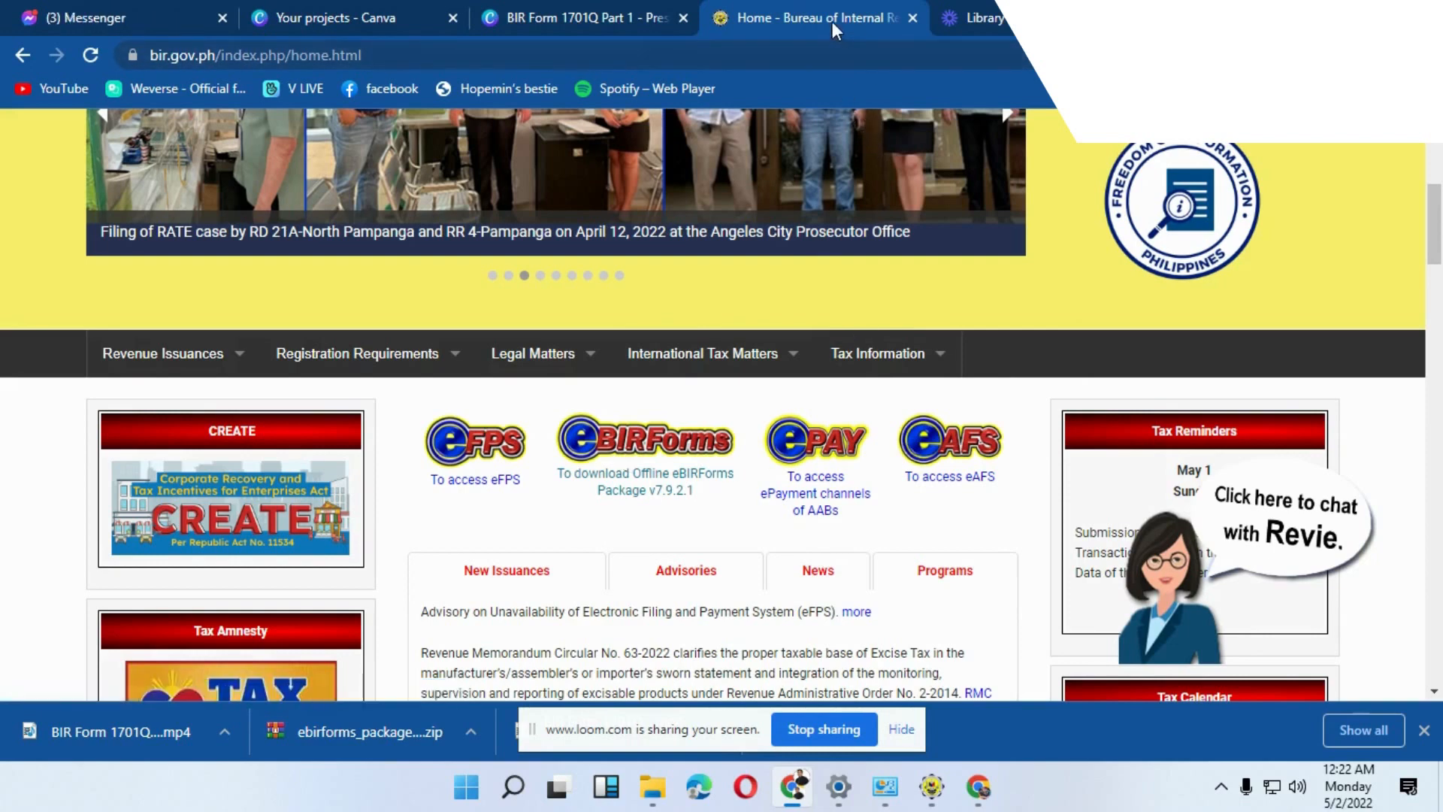
Step: Switch to the Offline eBIRForms Package and enter all four parts of the taxpayer identification number in the profile
left_click(934, 798)
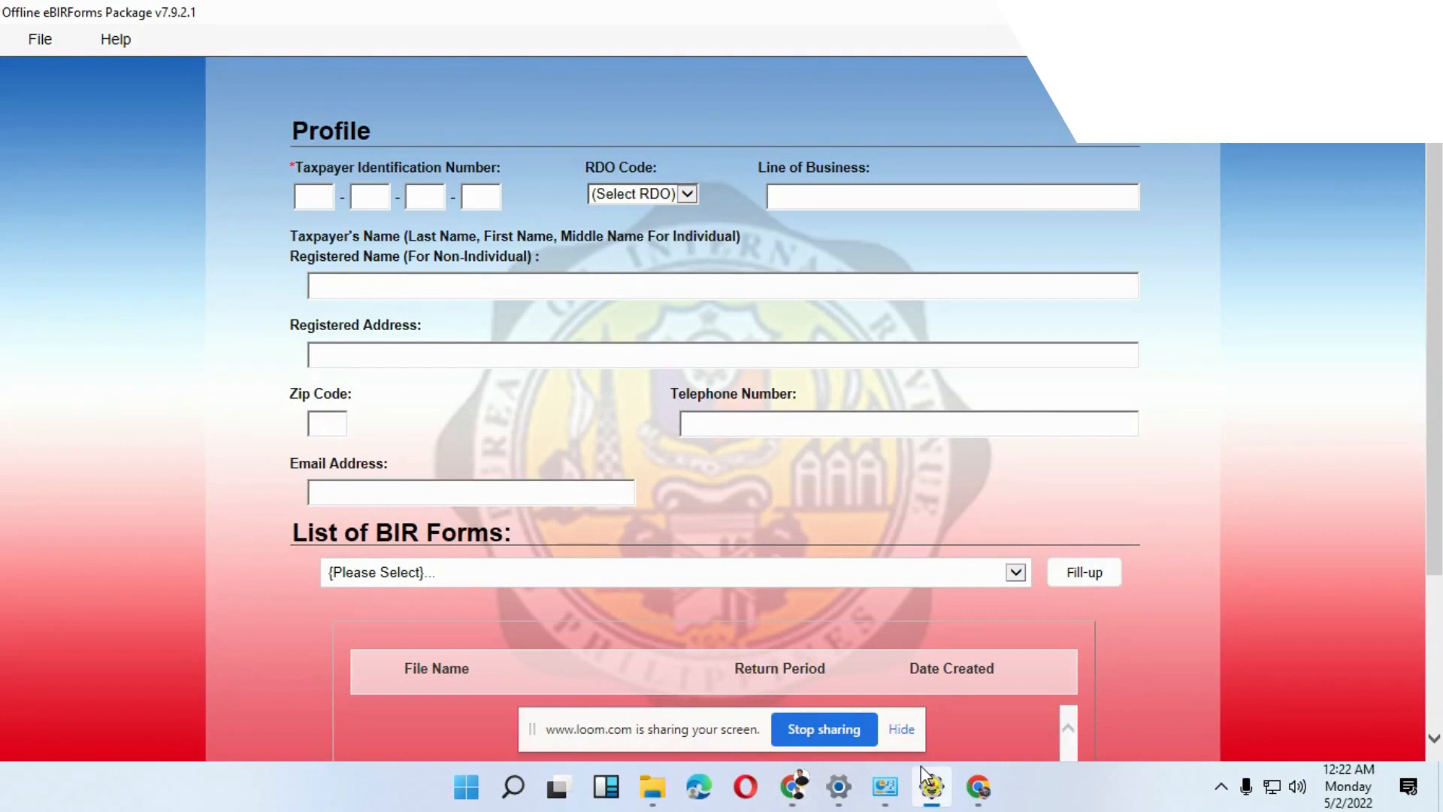
left_click(301, 194)
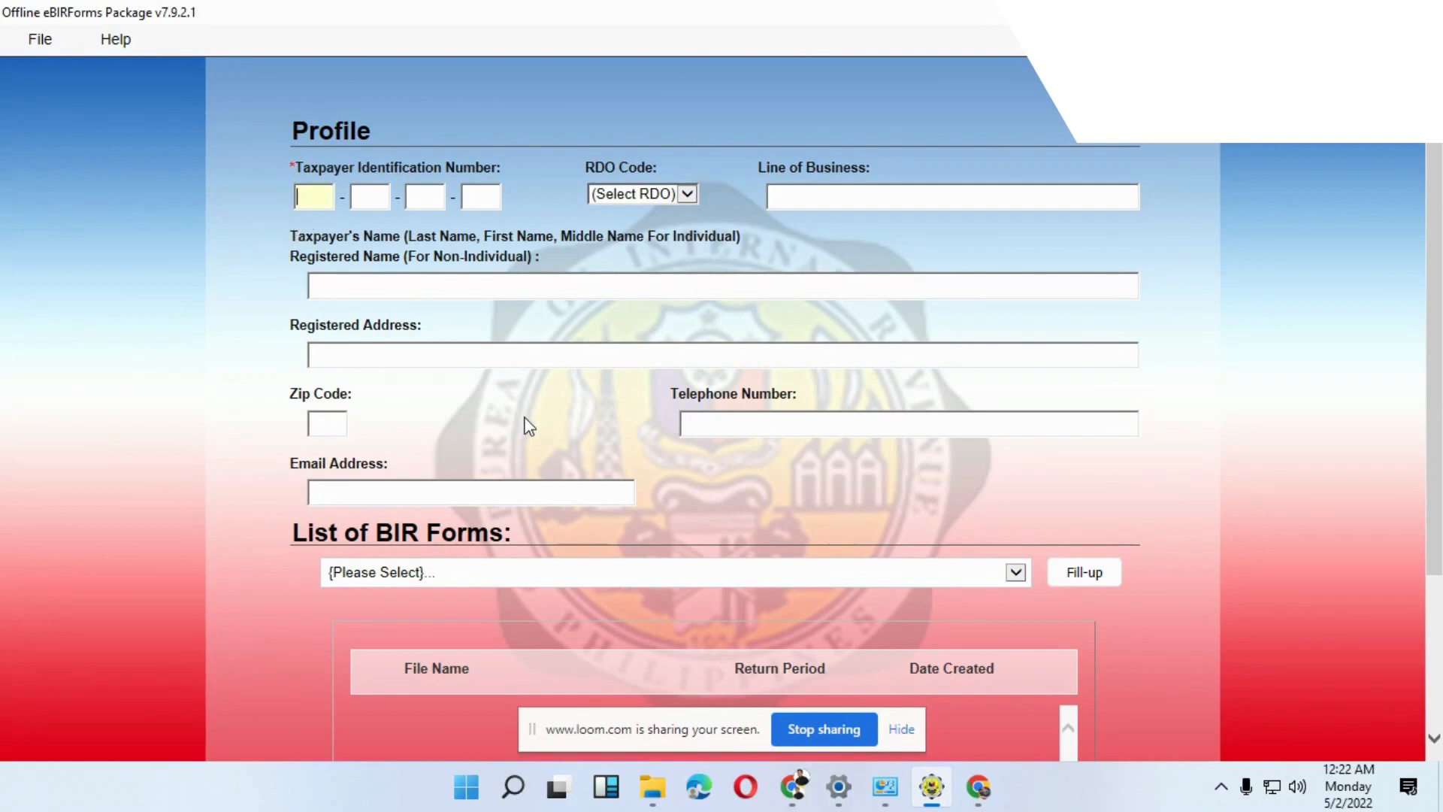
type("000")
left_click(373, 203)
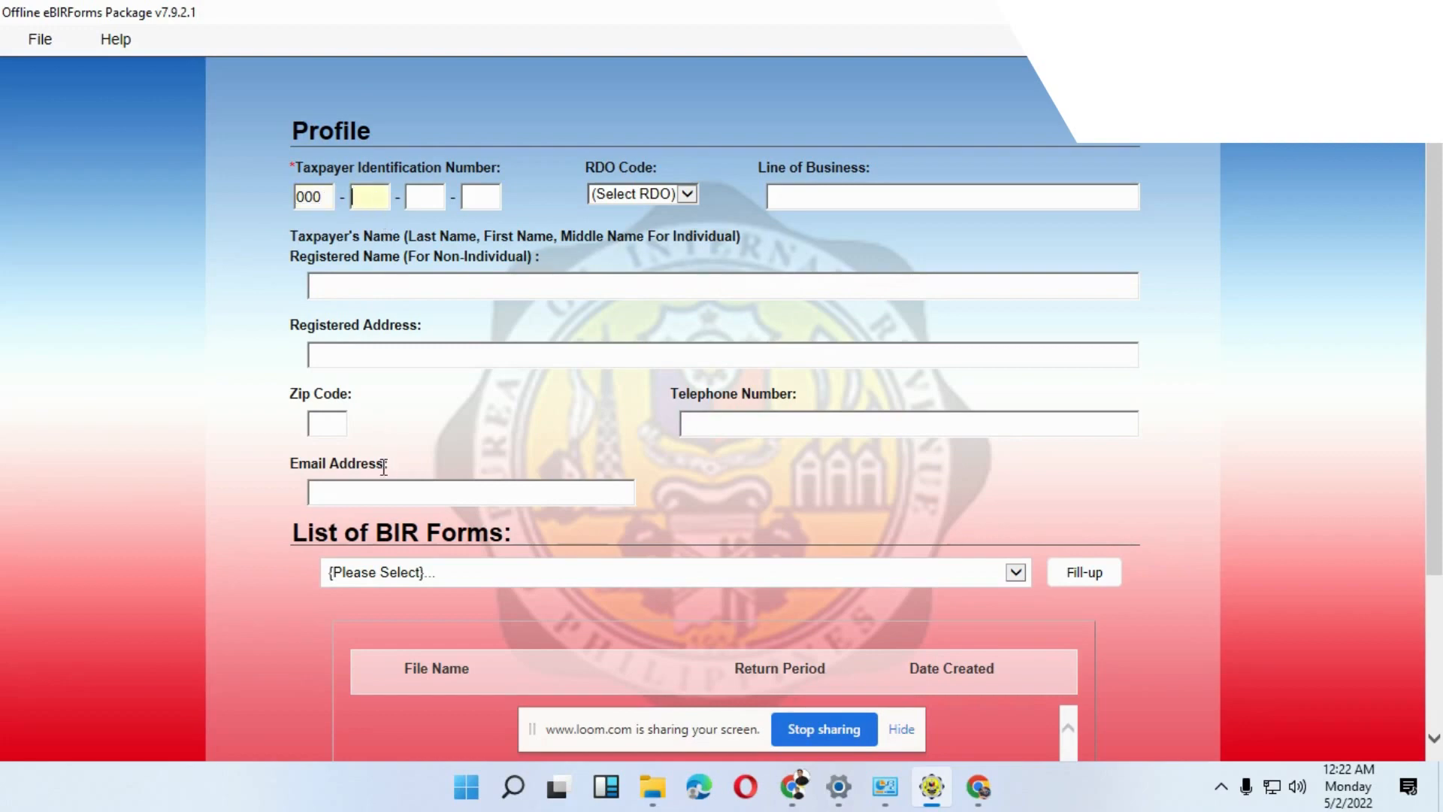
type("000")
left_click(432, 206)
type("000")
left_click(494, 197)
type("000")
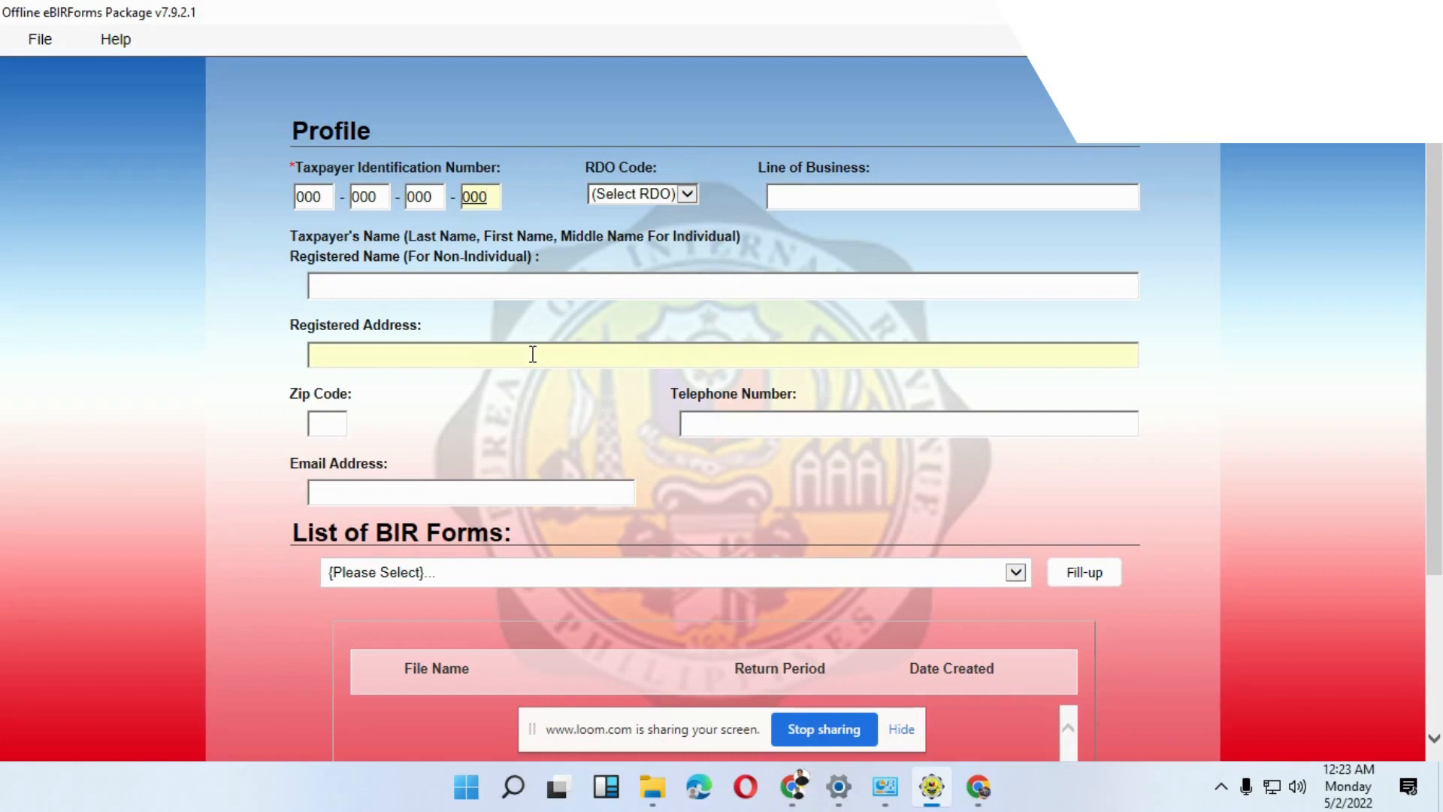
left_click(544, 188)
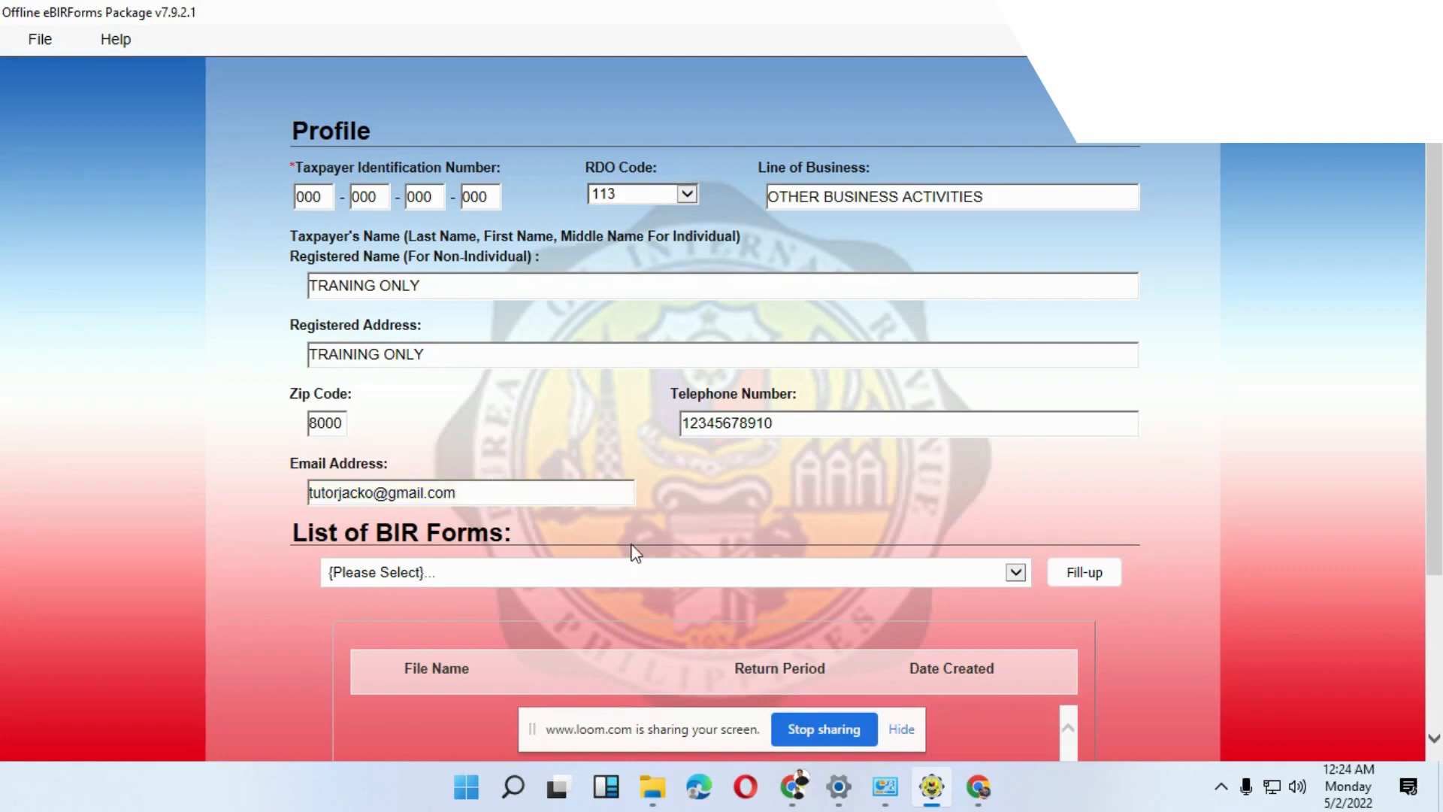
Step: Choose BIR Form 1701Qv2018 from the list of BIR forms and open it for fill-up, acknowledging the profile save
scroll(639, 537, "down", 3)
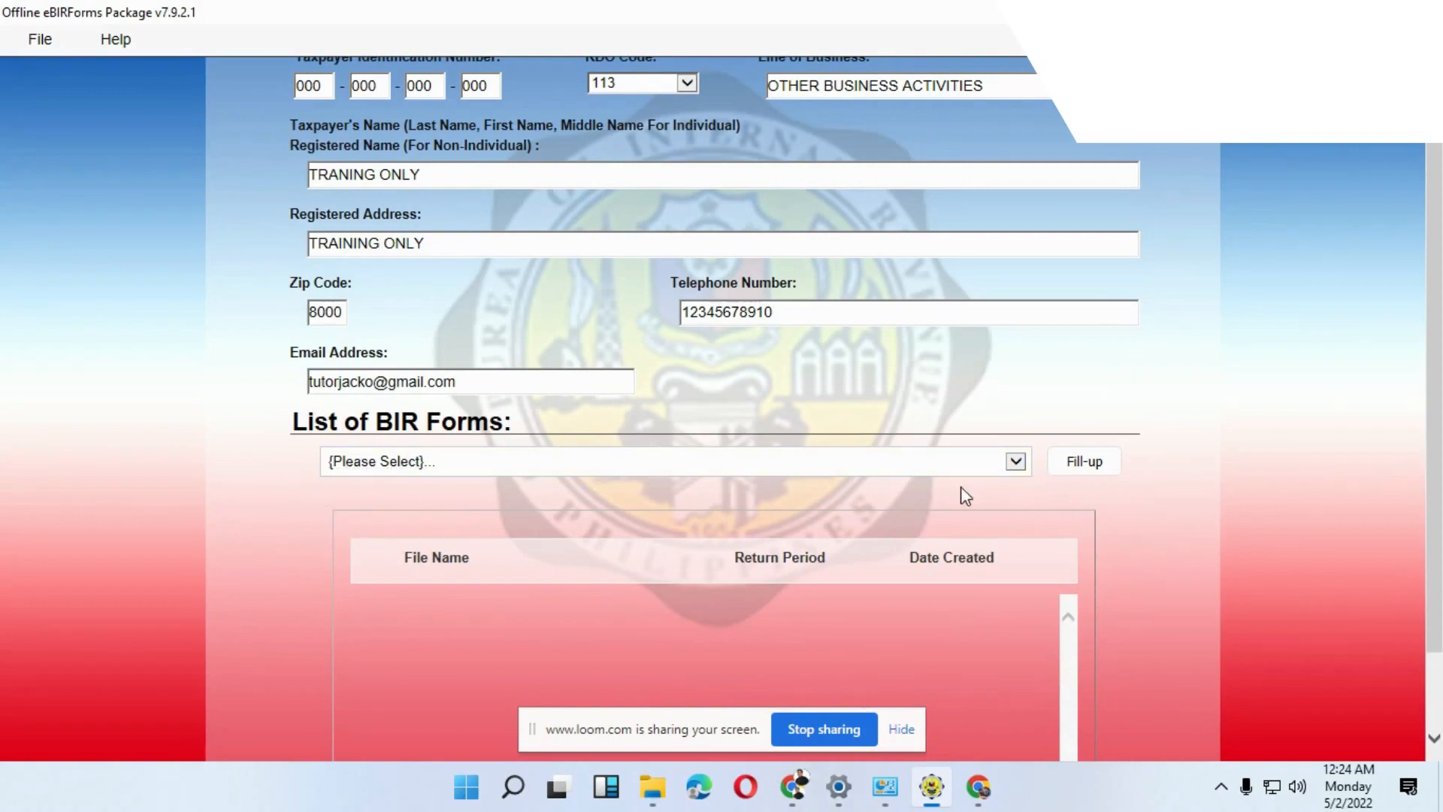
left_click(1017, 464)
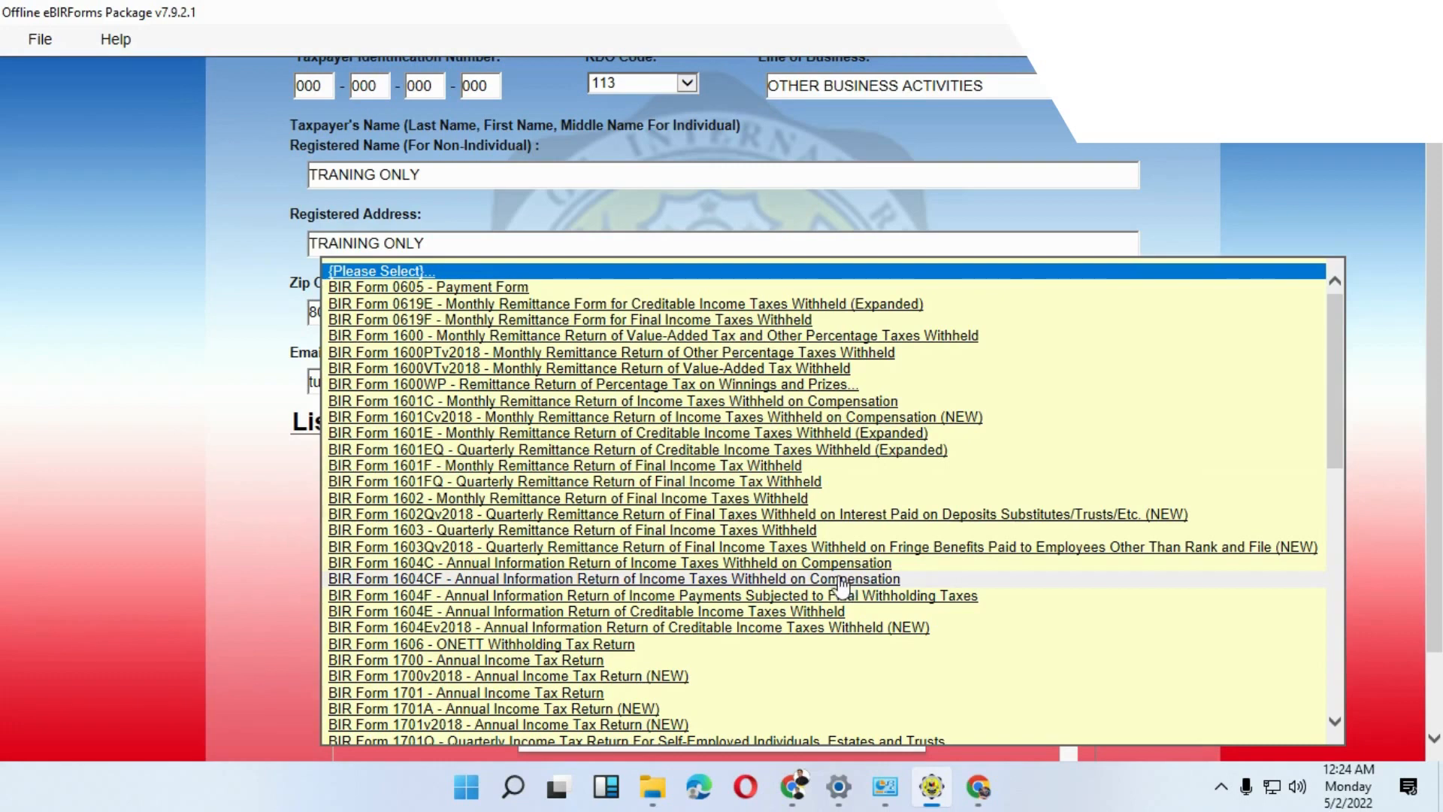
scroll(847, 586, "down", 1)
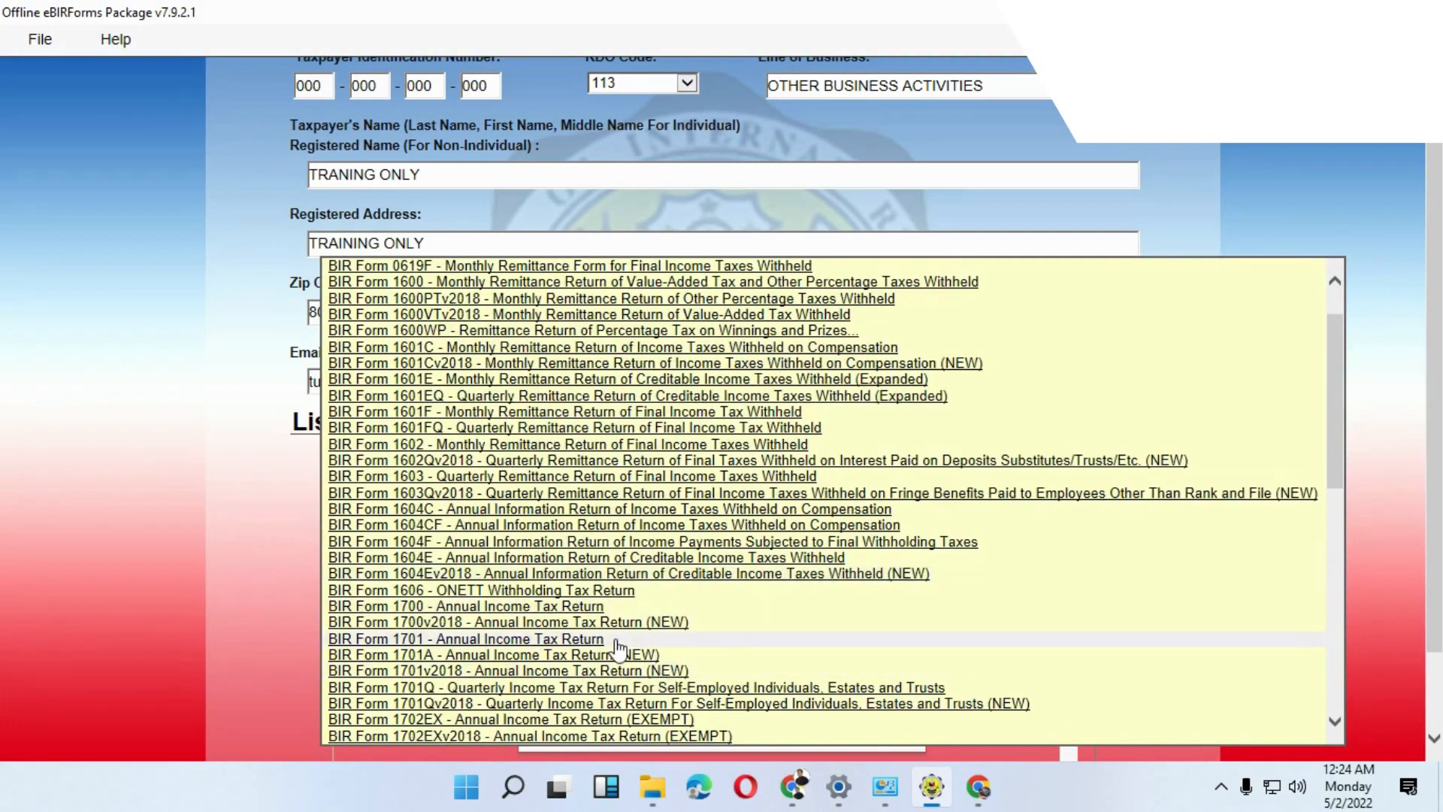
scroll(615, 646, "down", 1)
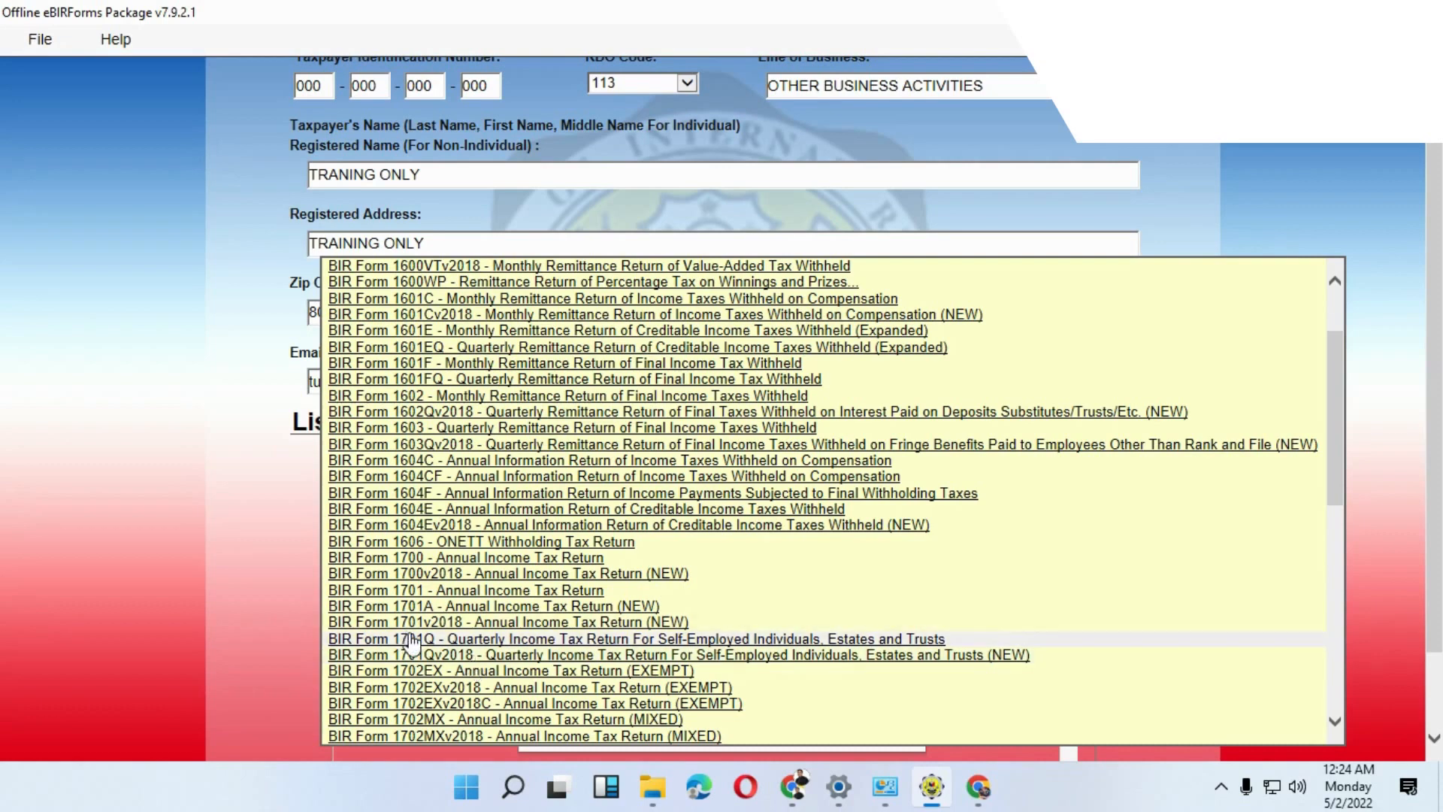
left_click(456, 655)
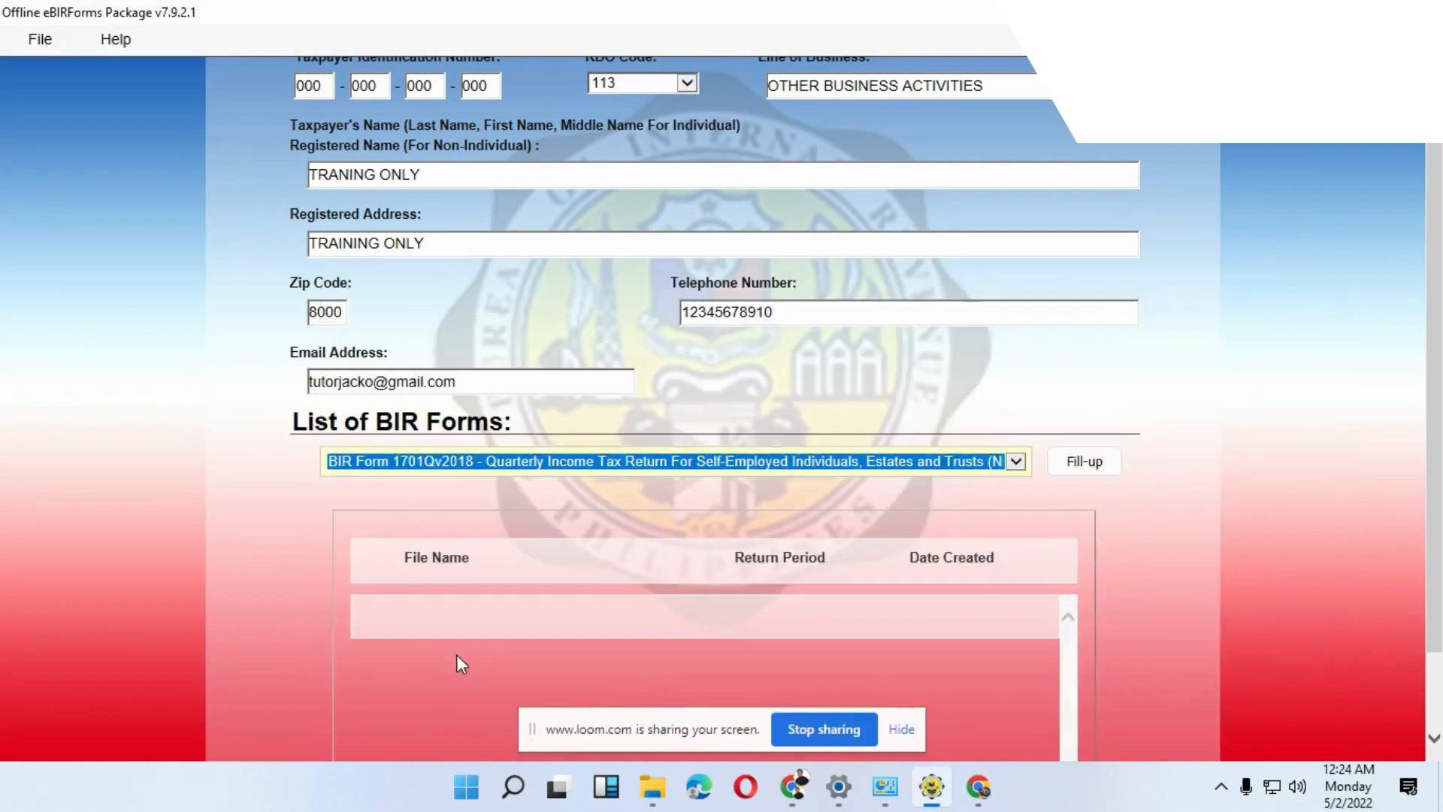
left_click(1092, 465)
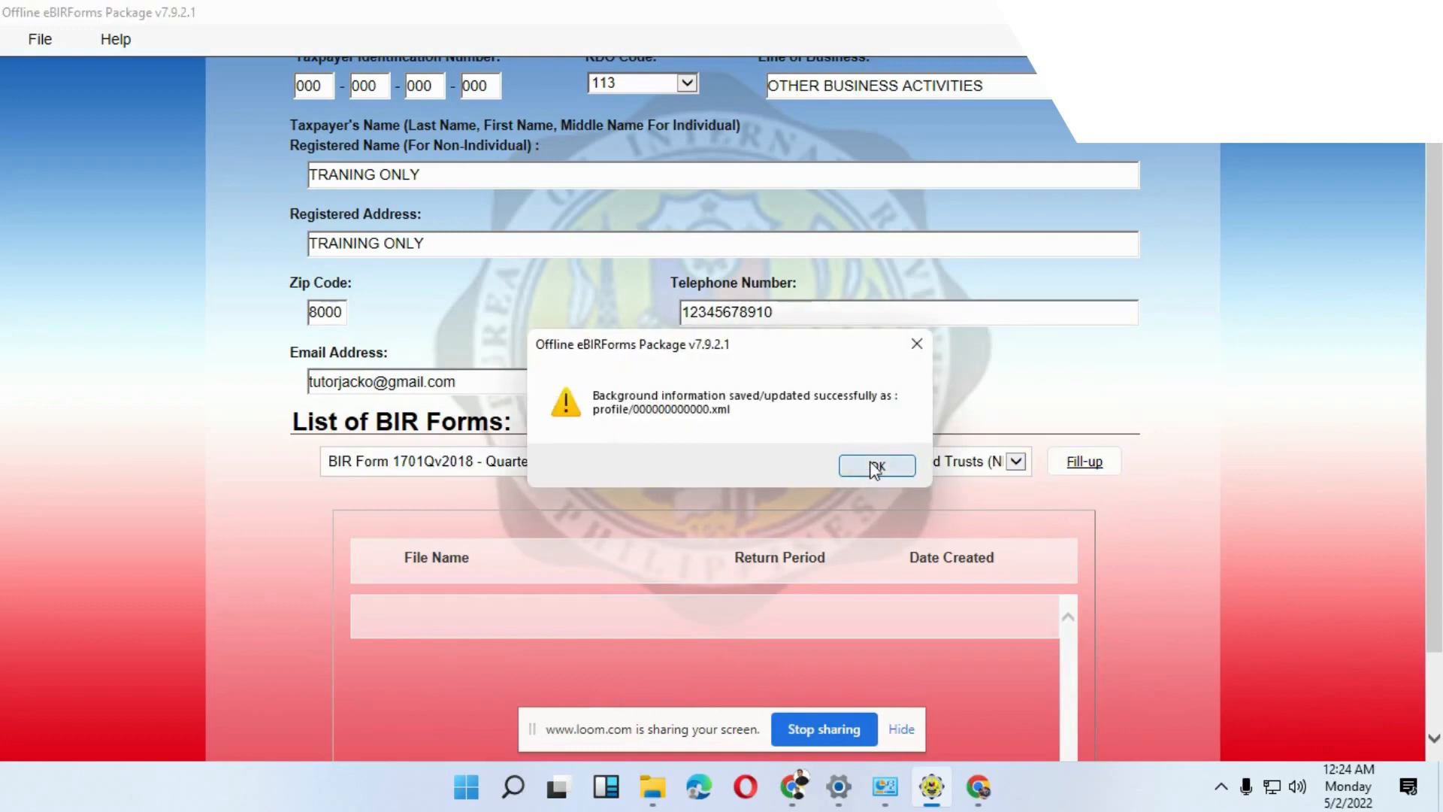
left_click(874, 464)
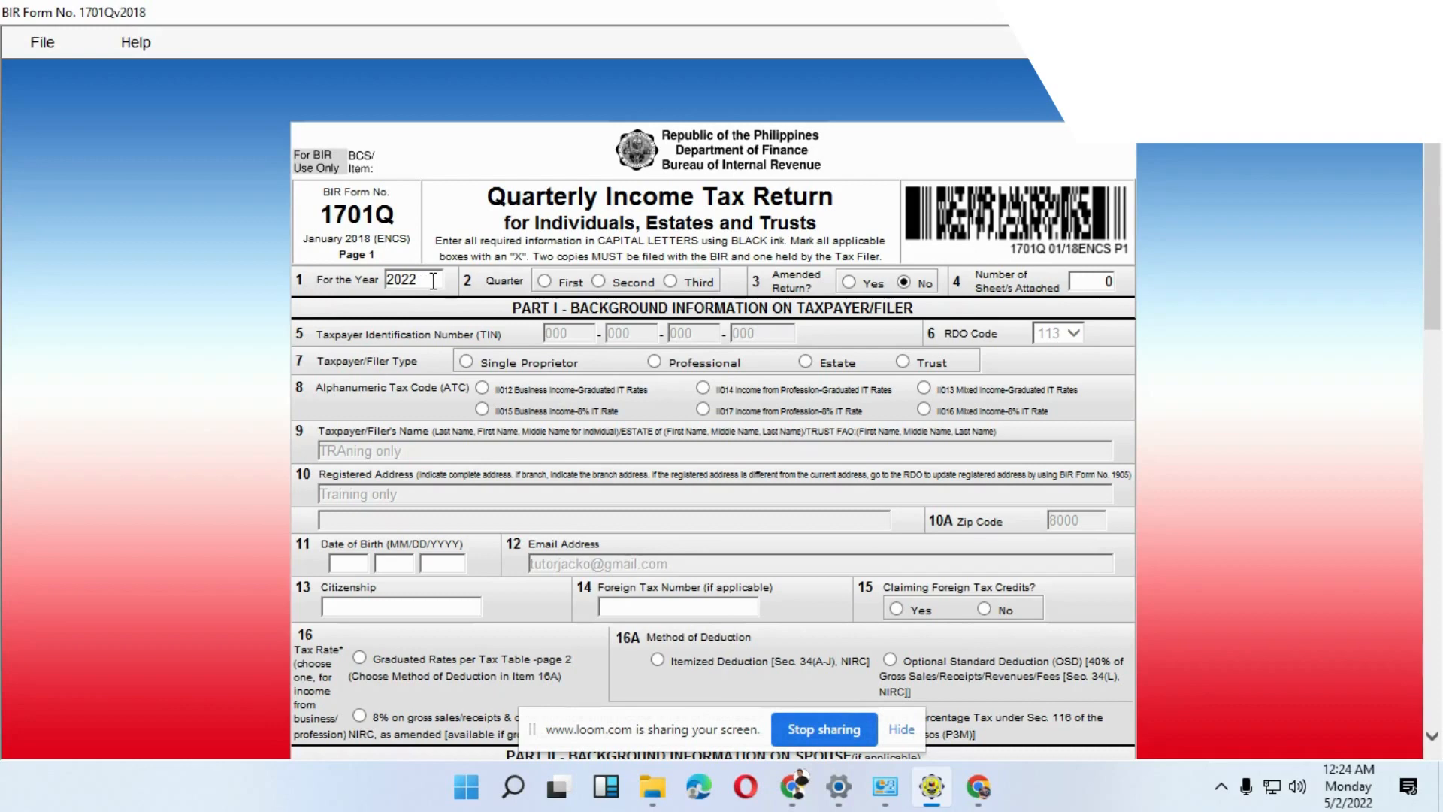
Step: Set the return to the First quarter, filer type Professional and tax code II017 Income from Profession-8% IT Rate
left_click(544, 283)
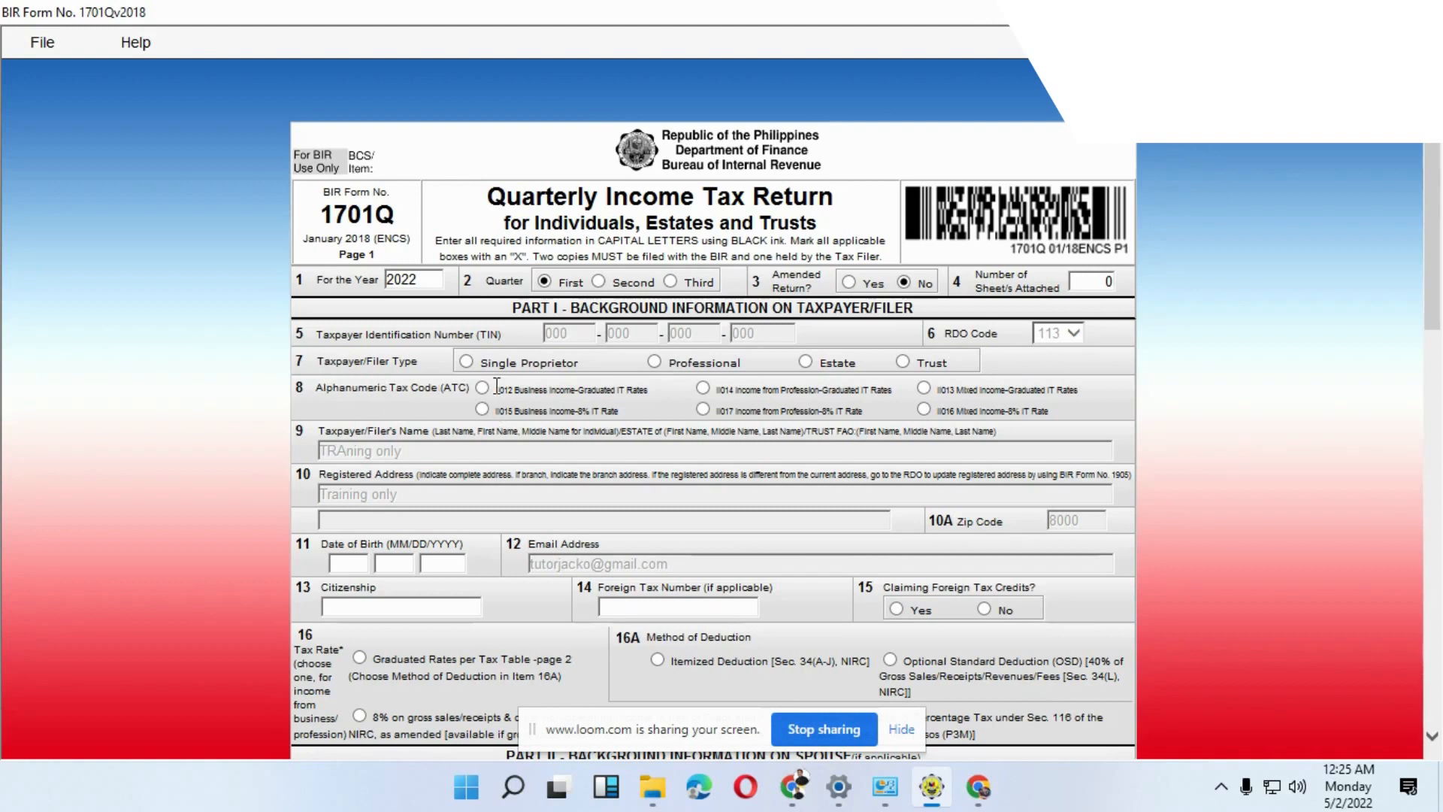
left_click(654, 361)
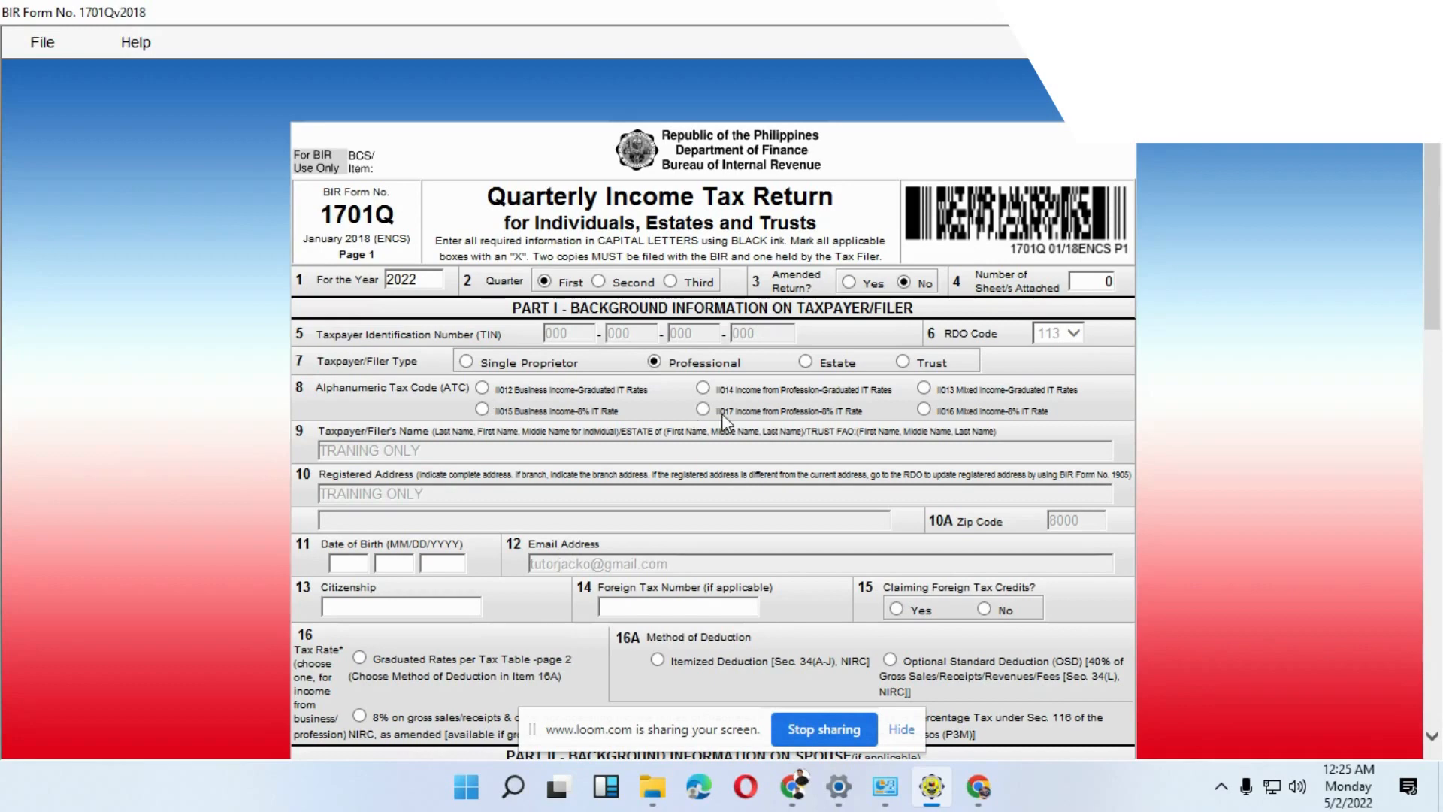
left_click(703, 410)
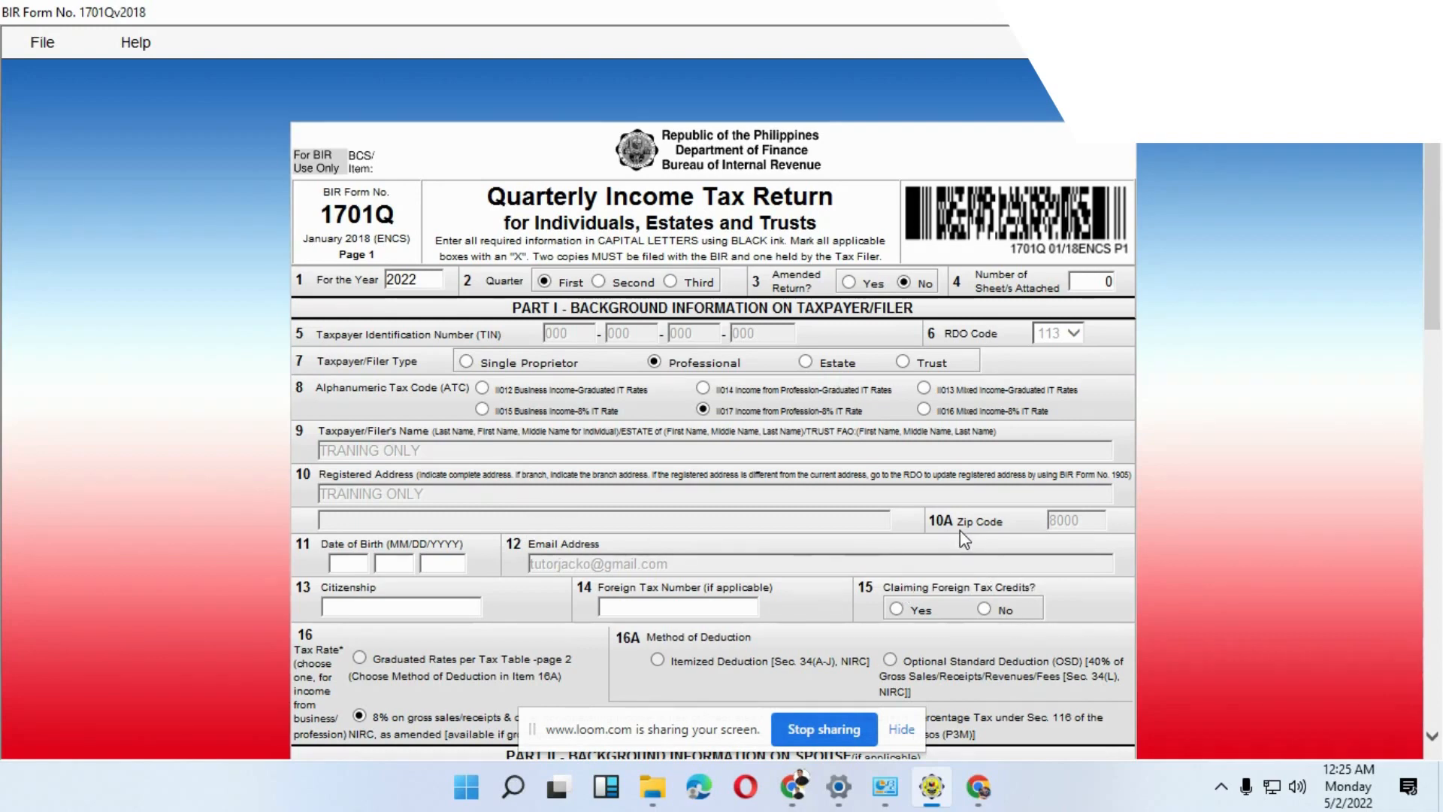
Step: Fill in the taxpayer's date of birth as month, day and year in item 11
left_click(361, 560)
type("12")
left_click(411, 562)
type("01")
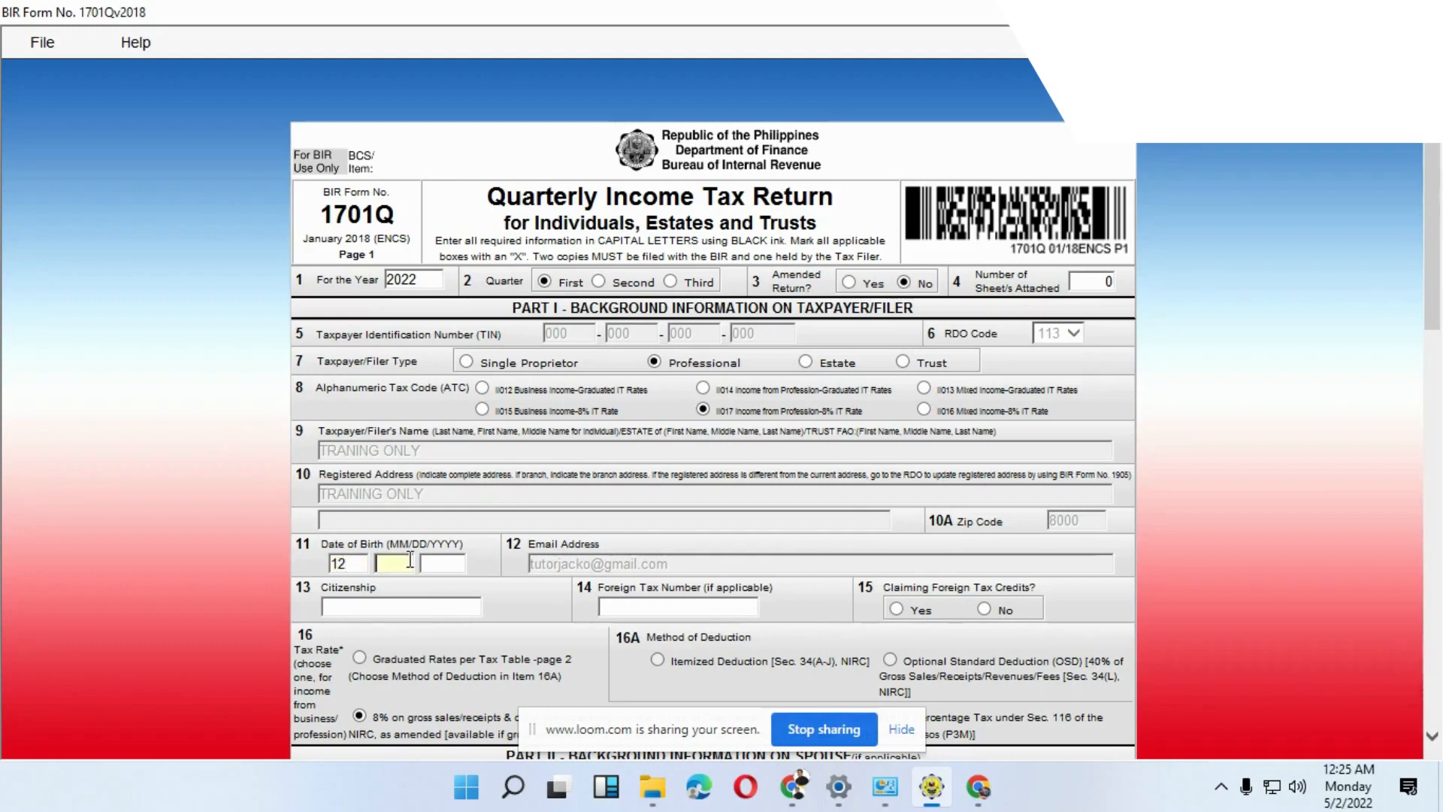
left_click(454, 565)
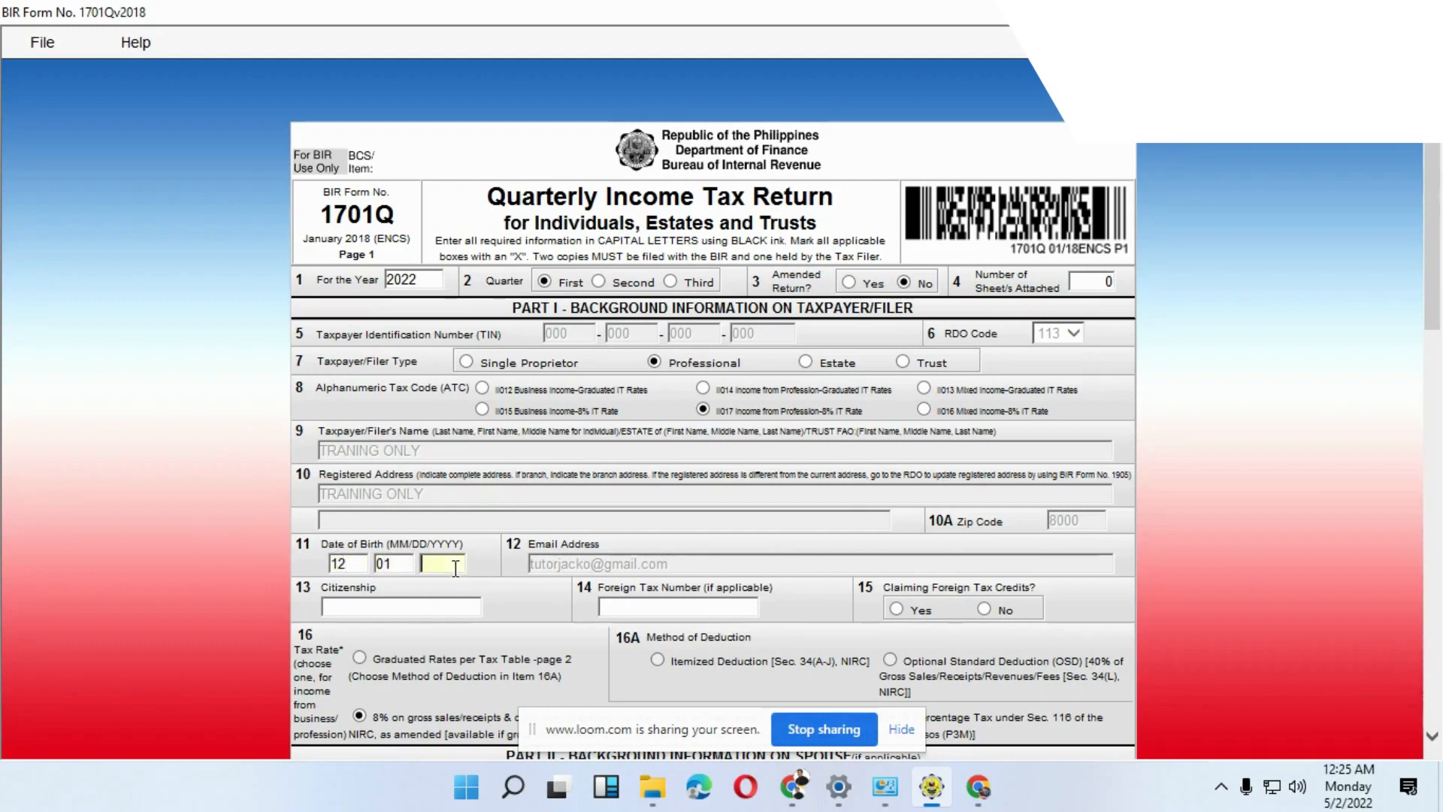
type("1980")
Step: Enter Filipino as the taxpayer's citizenship and answer No to claiming foreign tax credits
left_click(420, 608)
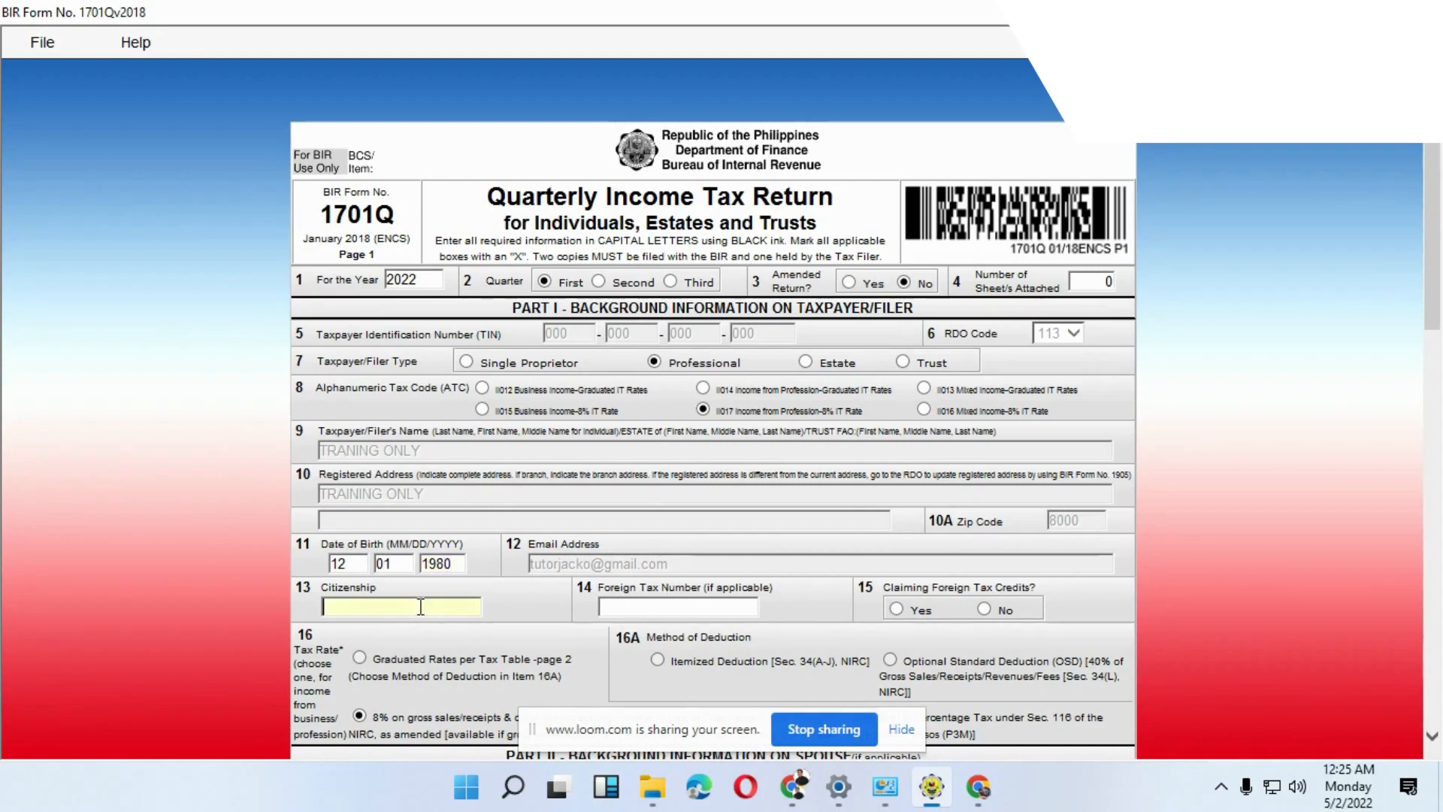
type("F")
type("ipin")
key("BackSpace")
key("BackSpace")
key("BackSpace")
type("lipino")
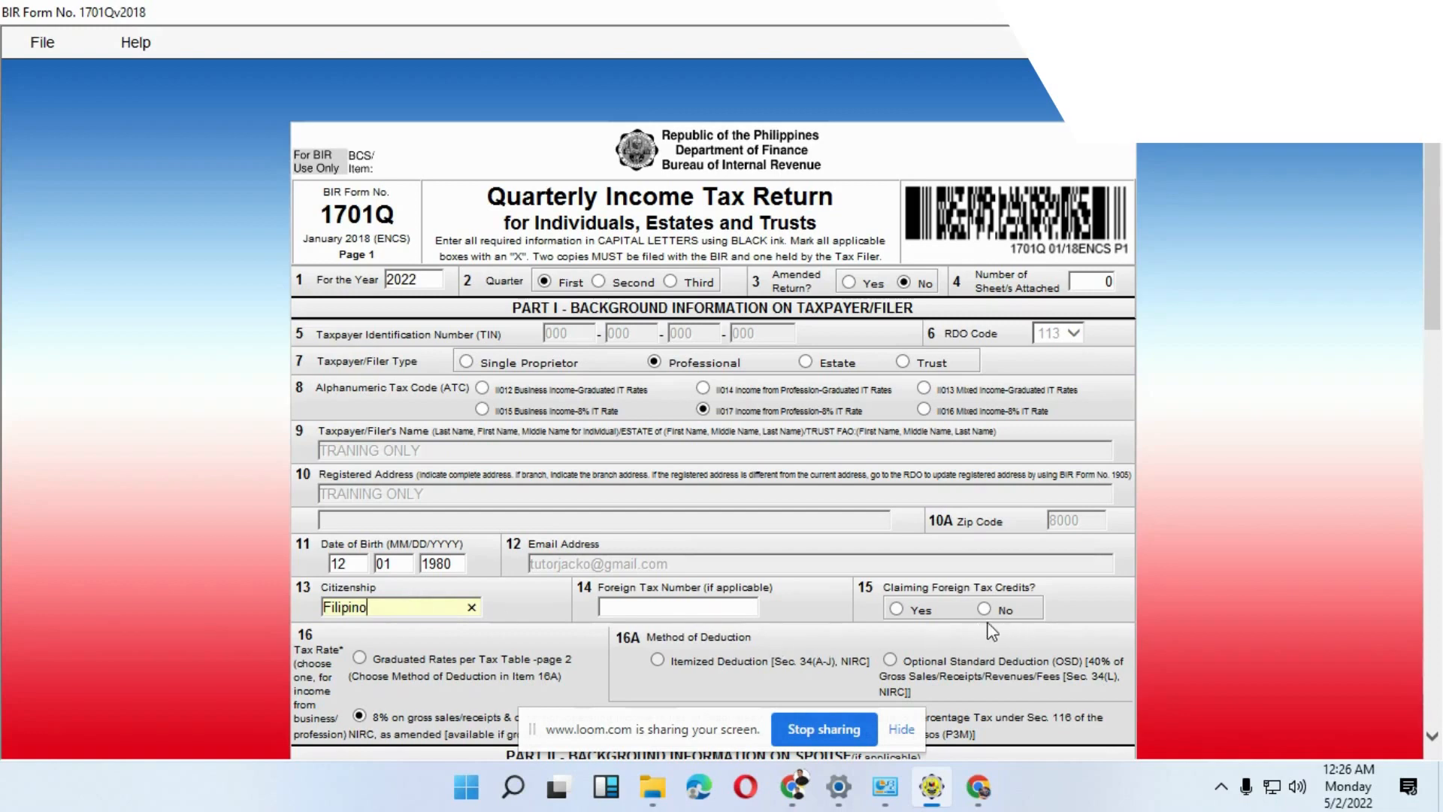
scroll(443, 661, "down", 3)
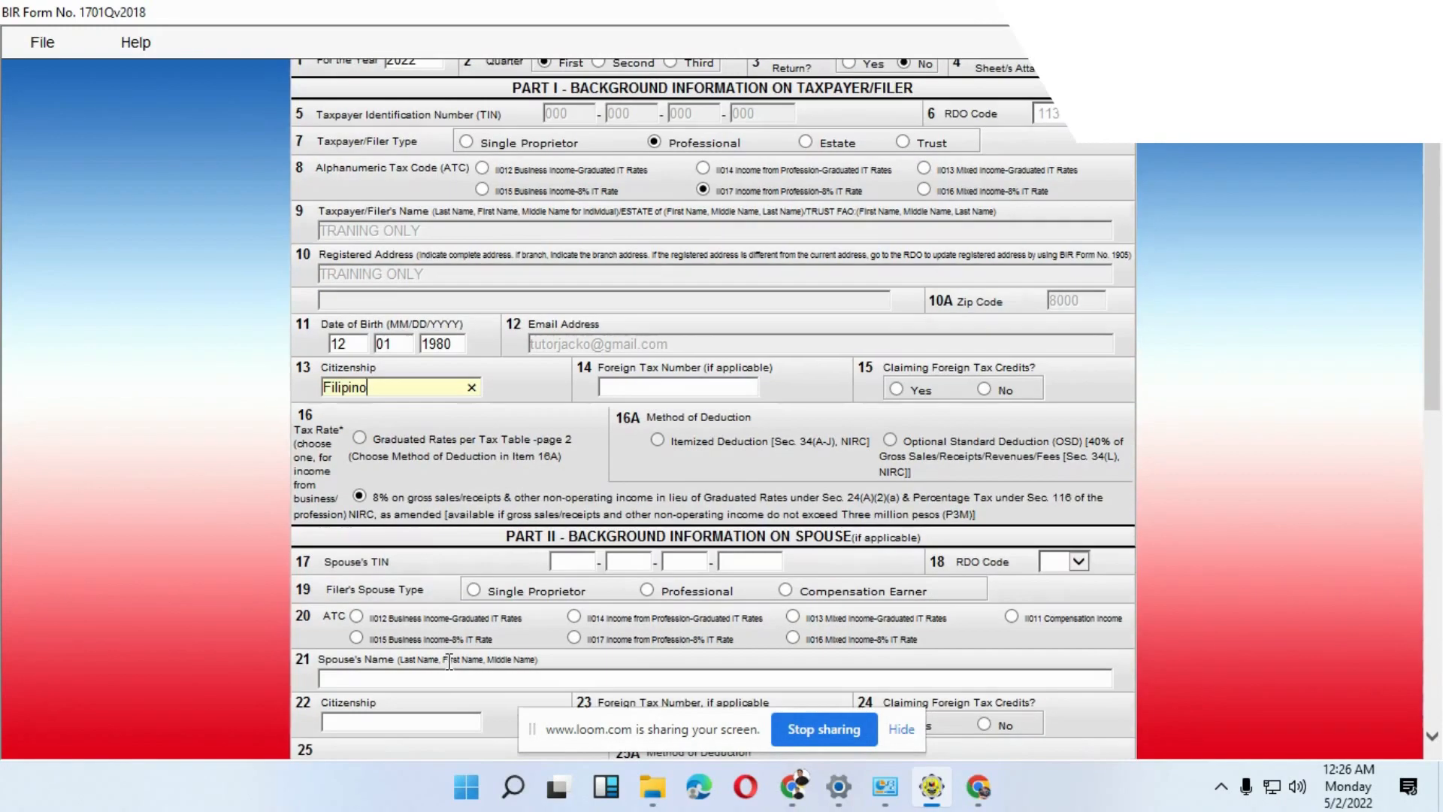
left_click(984, 389)
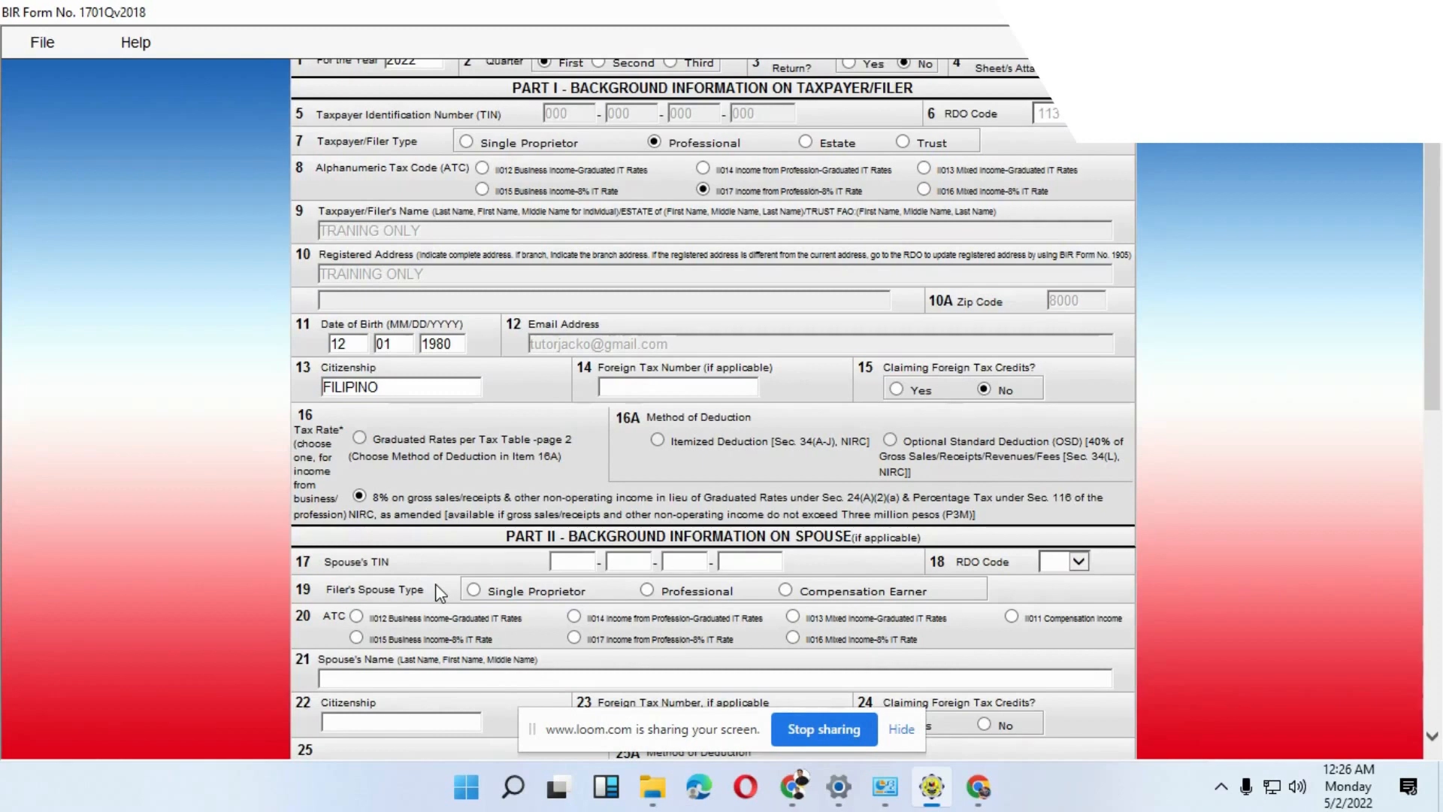
Step: Review the taxpayer's tax rate, spouse background, total tax payable and payment details sections of the return
scroll(653, 564, "up", 2)
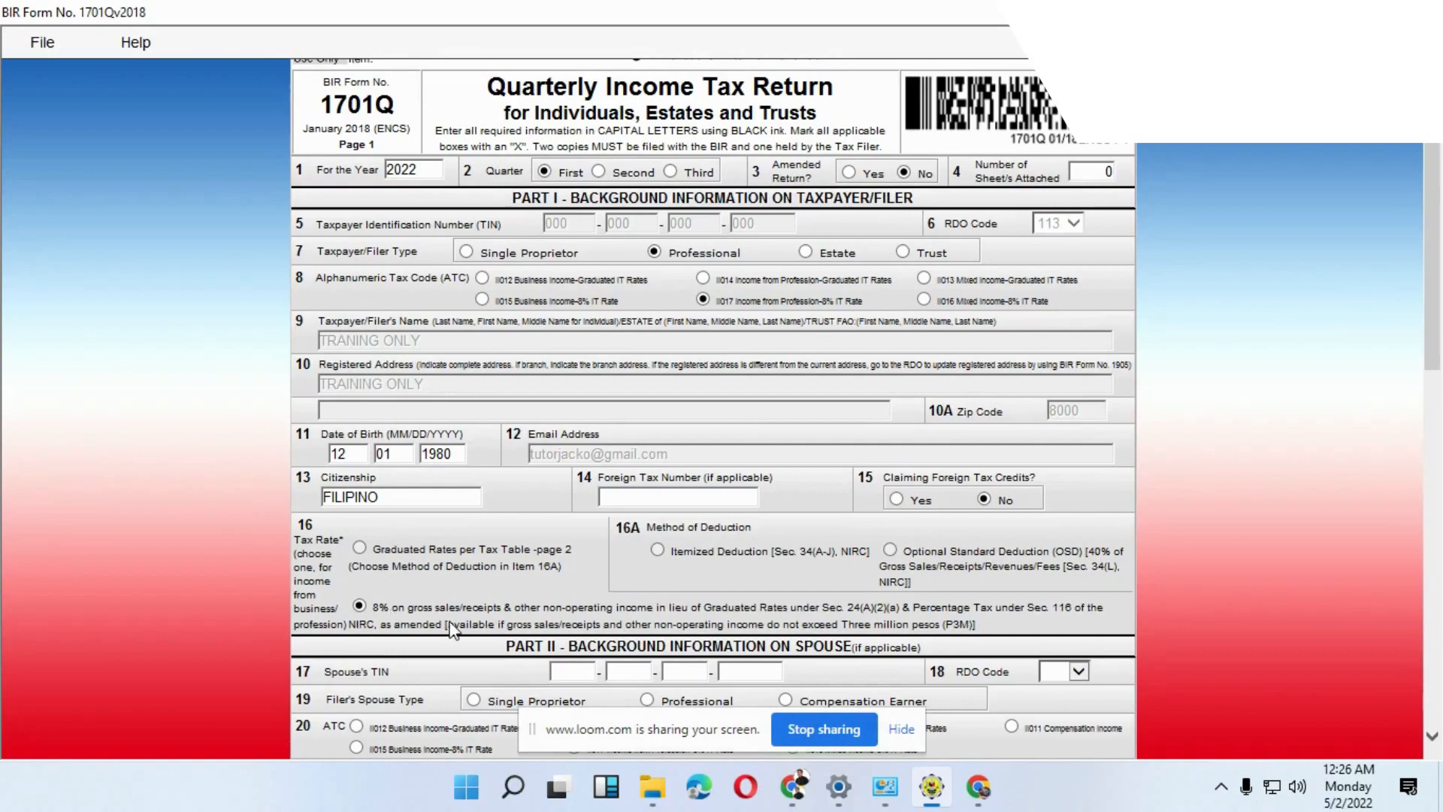
scroll(464, 624, "down", 4)
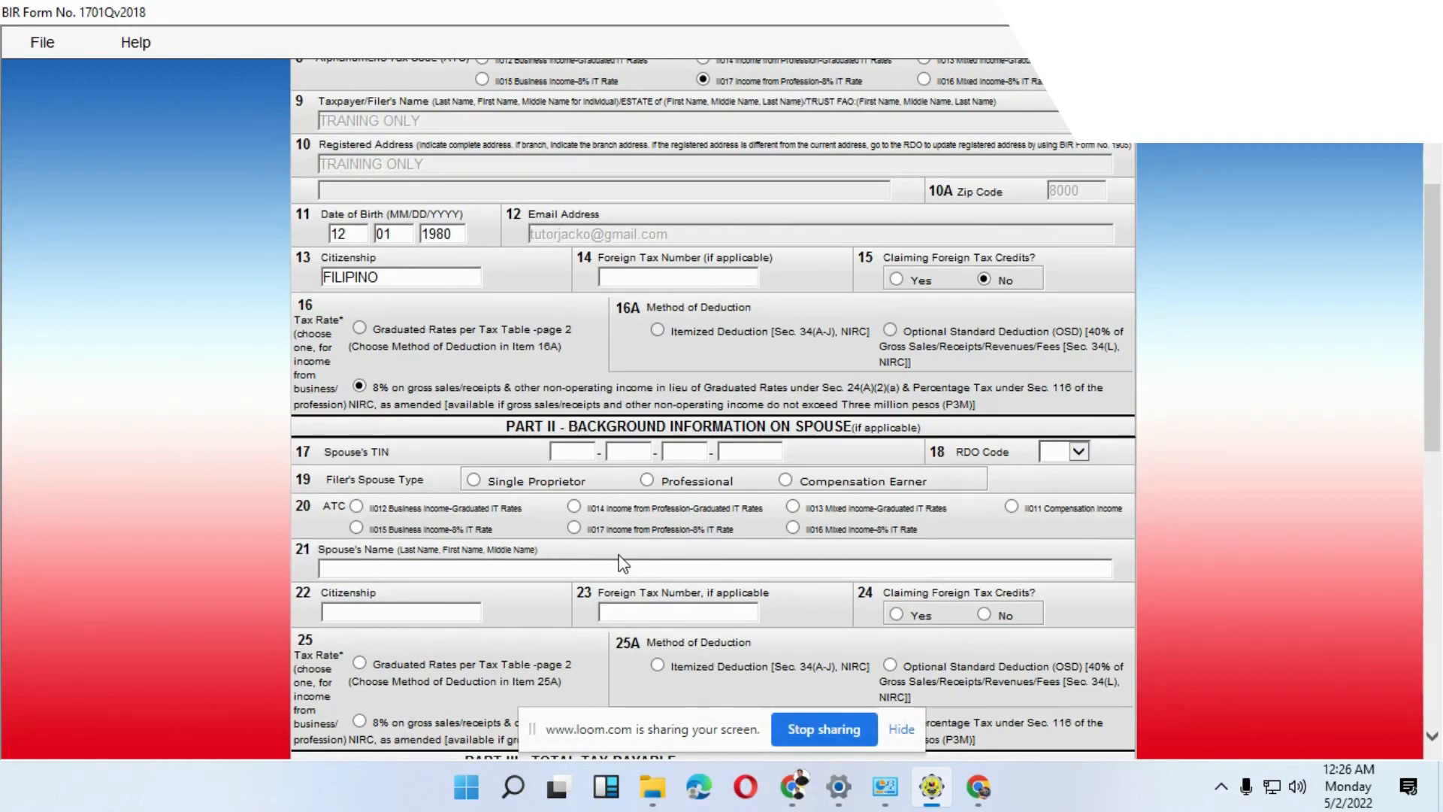
scroll(634, 556, "down", 5)
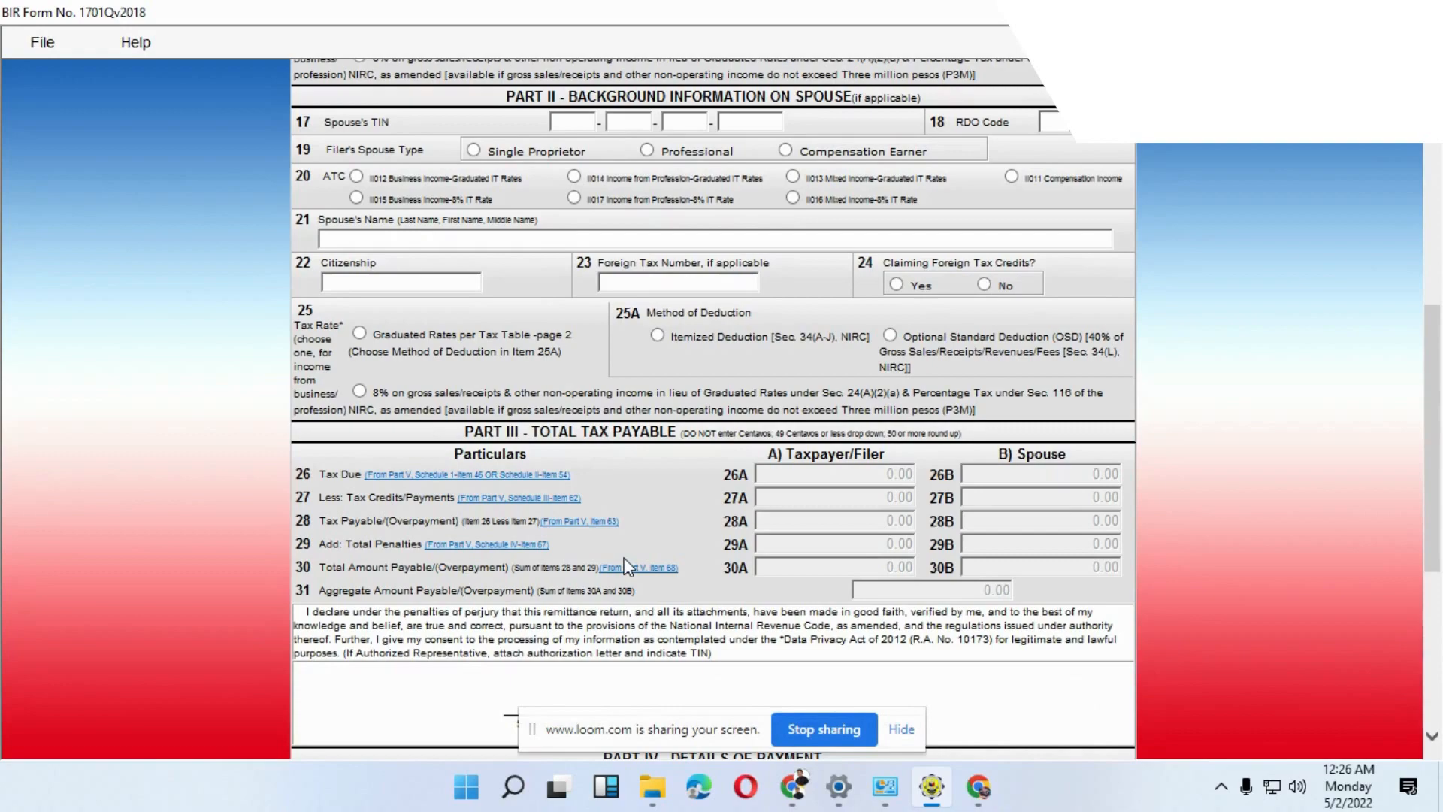
scroll(615, 562, "down", 3)
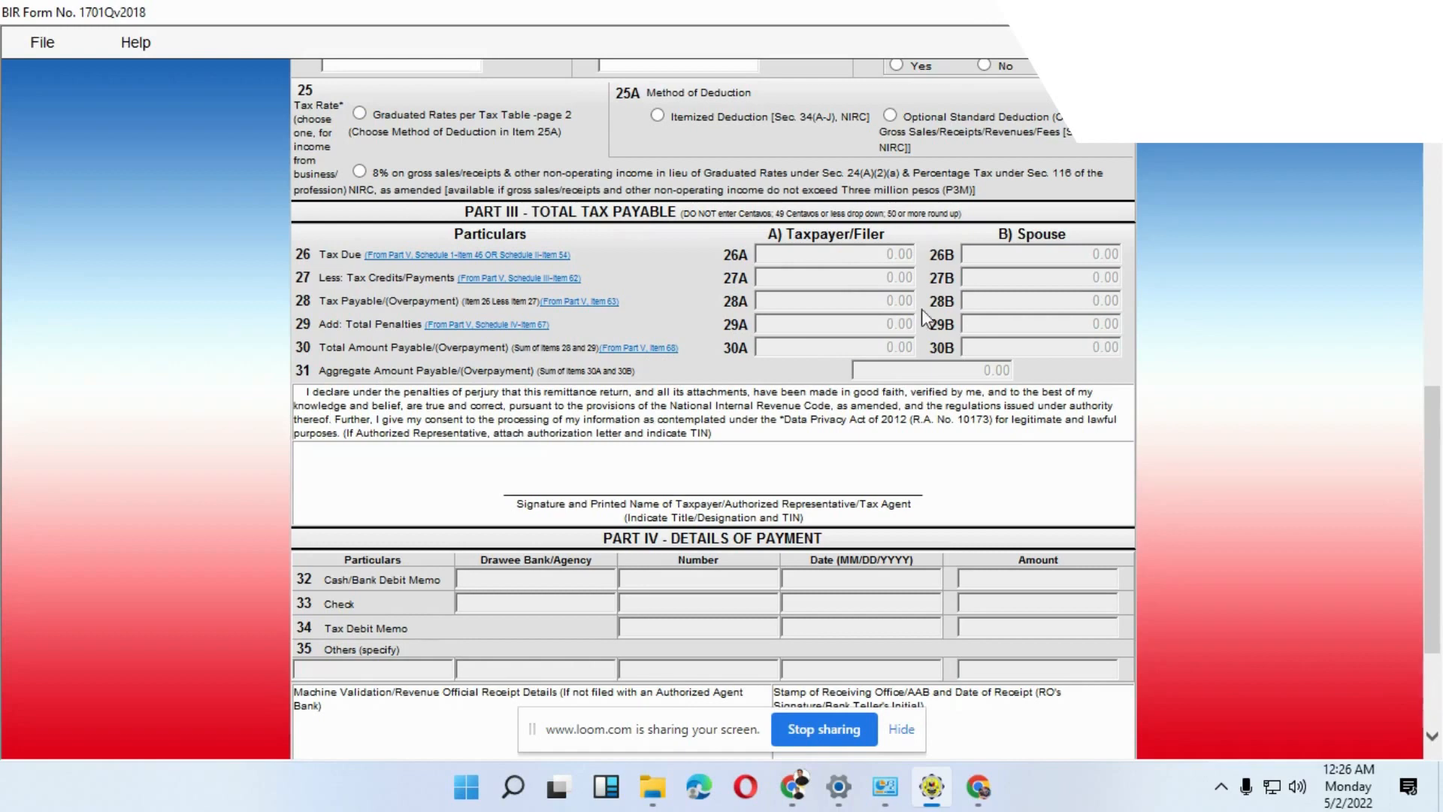
Step: Review the Part V tax due computation schedules and tax rate tables on page 2 of the return
scroll(923, 532, "down", 3)
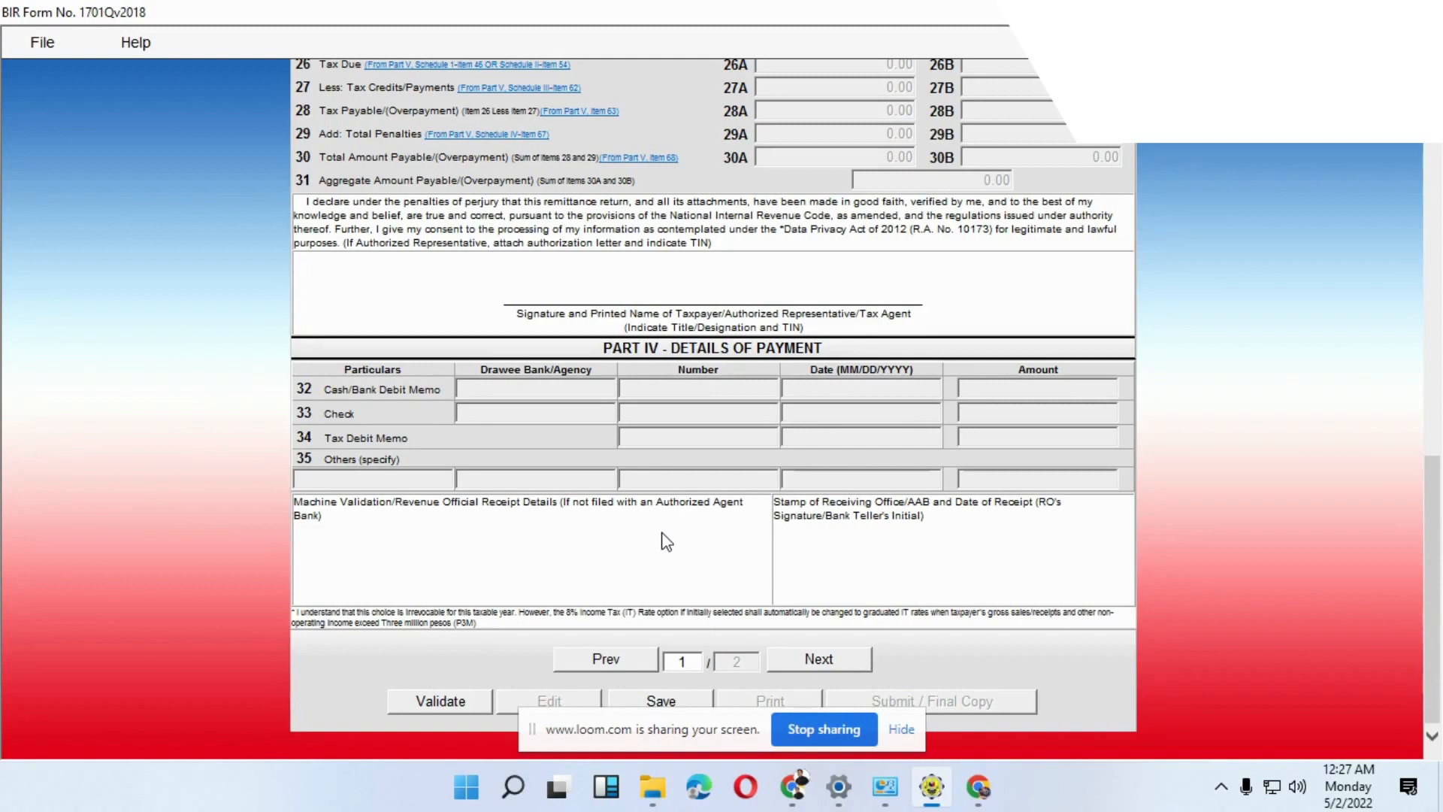
left_click(863, 661)
scroll(900, 544, "up", 10)
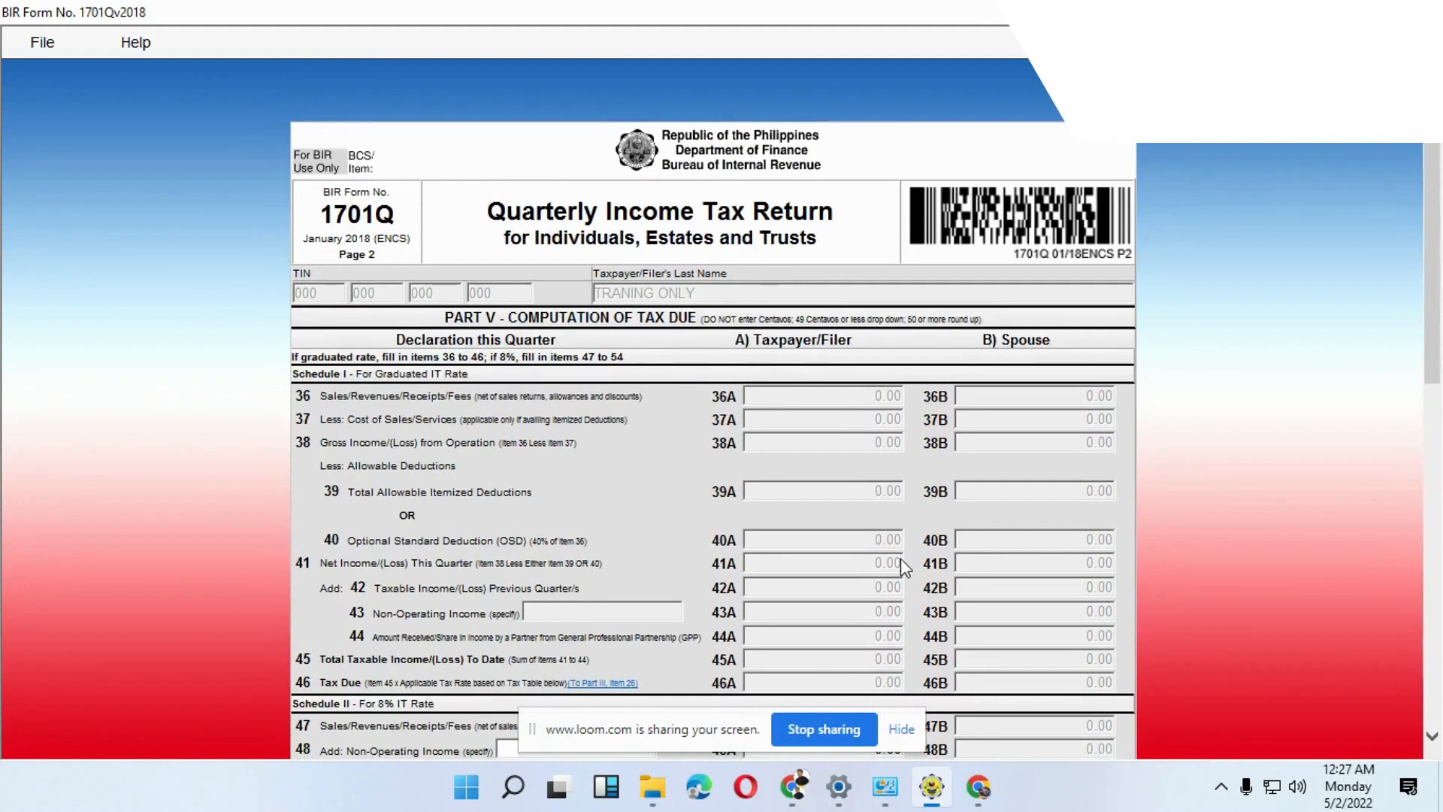
scroll(892, 571, "down", 1)
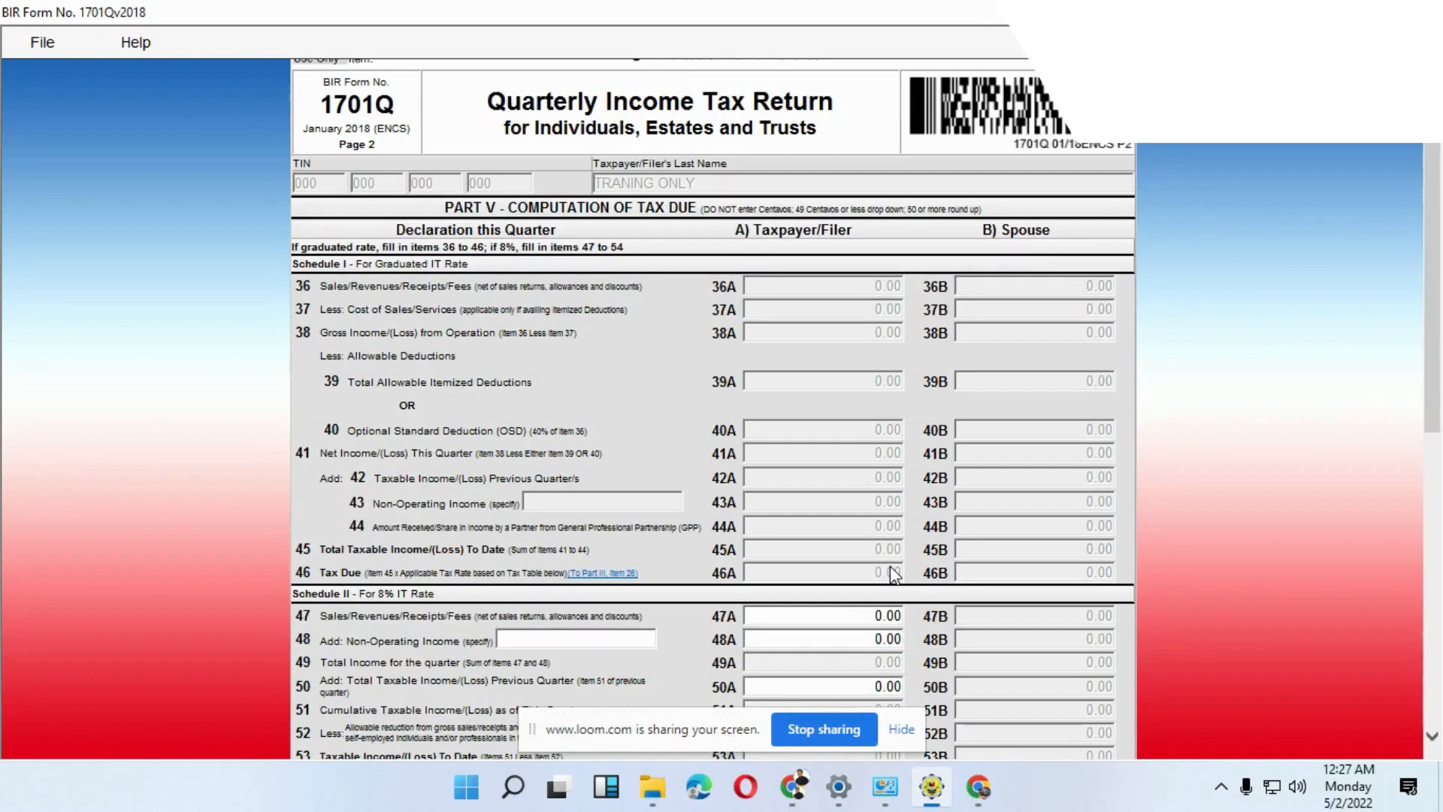
scroll(890, 574, "down", 4)
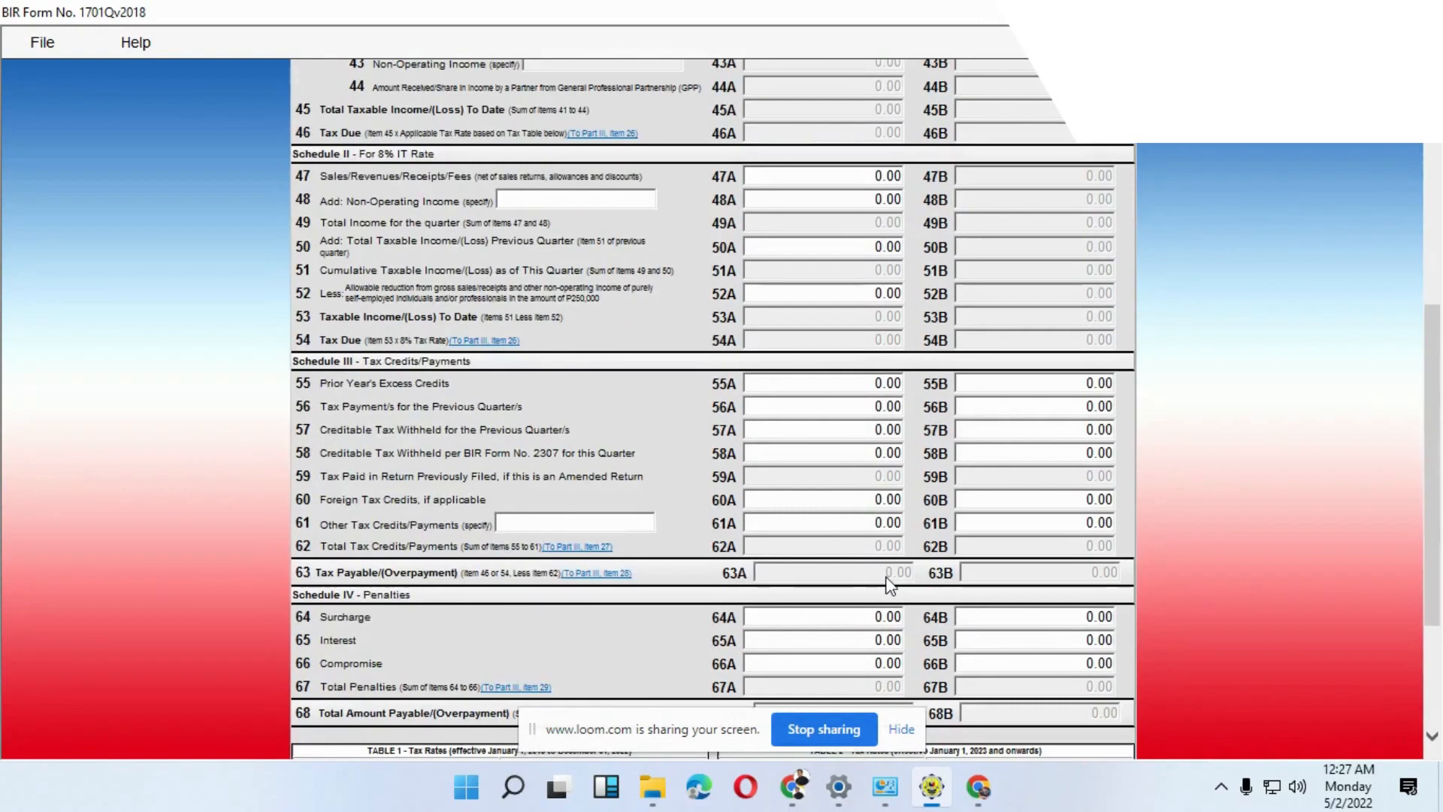
scroll(889, 576, "up", 3)
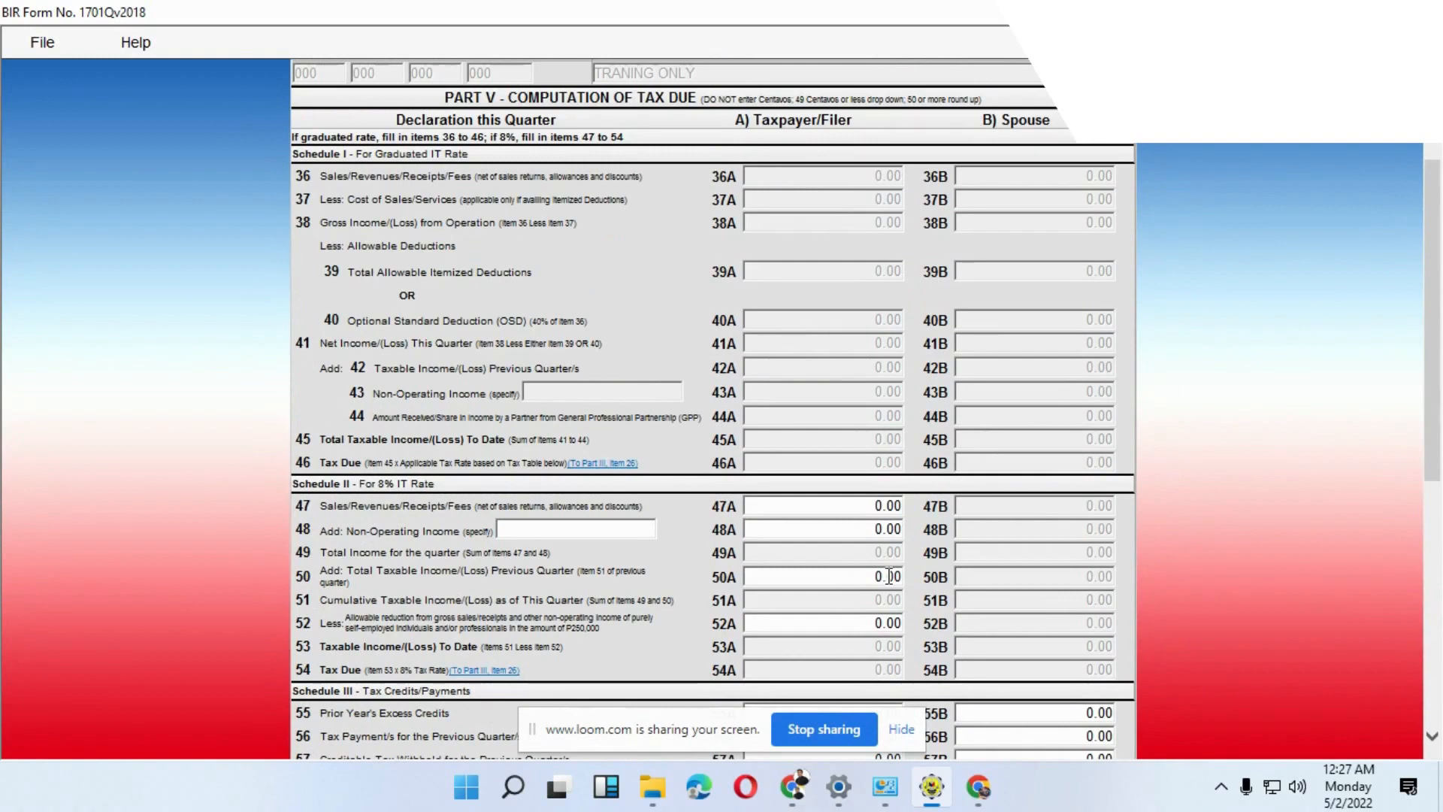
scroll(889, 575, "down", 5)
scroll(891, 584, "down", 1)
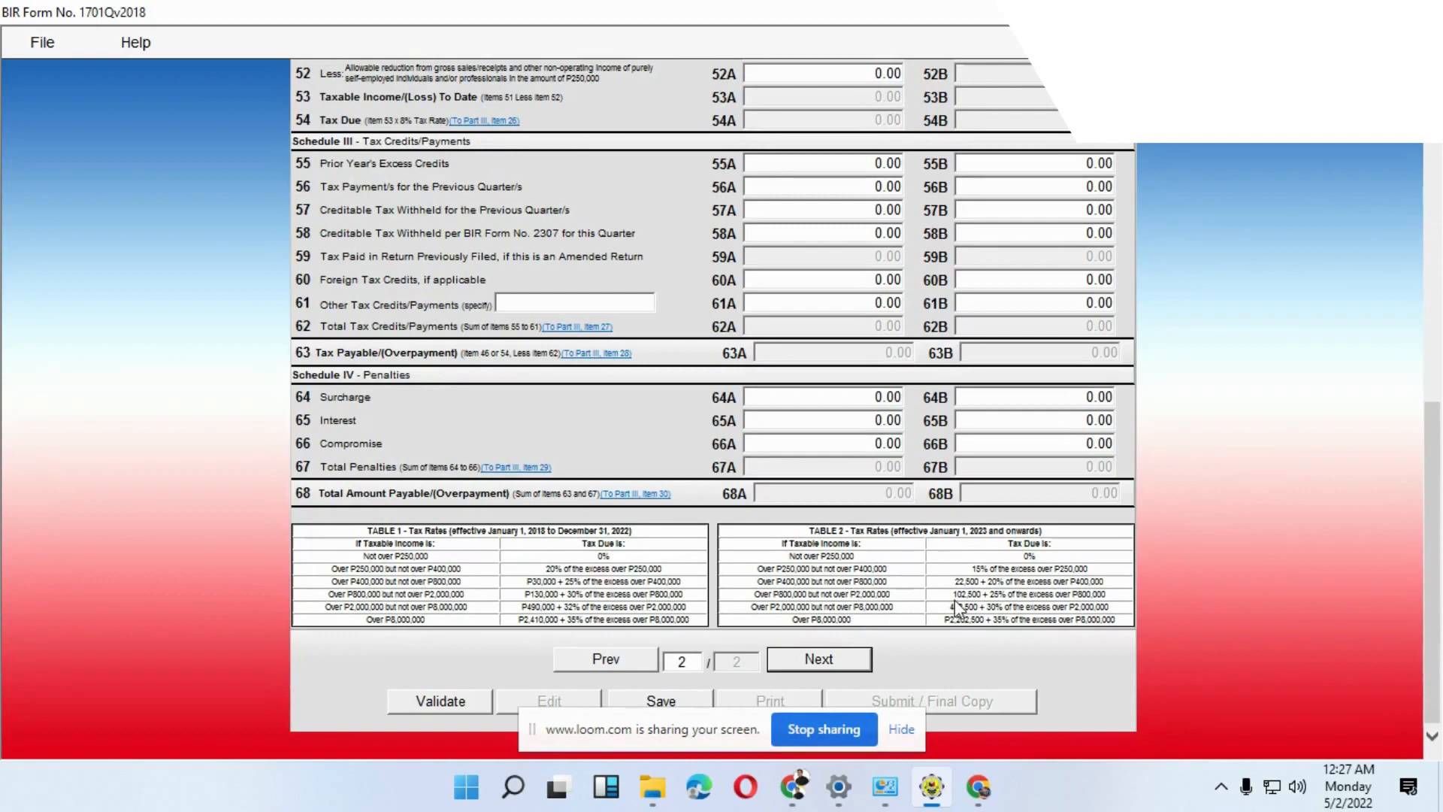
scroll(935, 601, "up", 8)
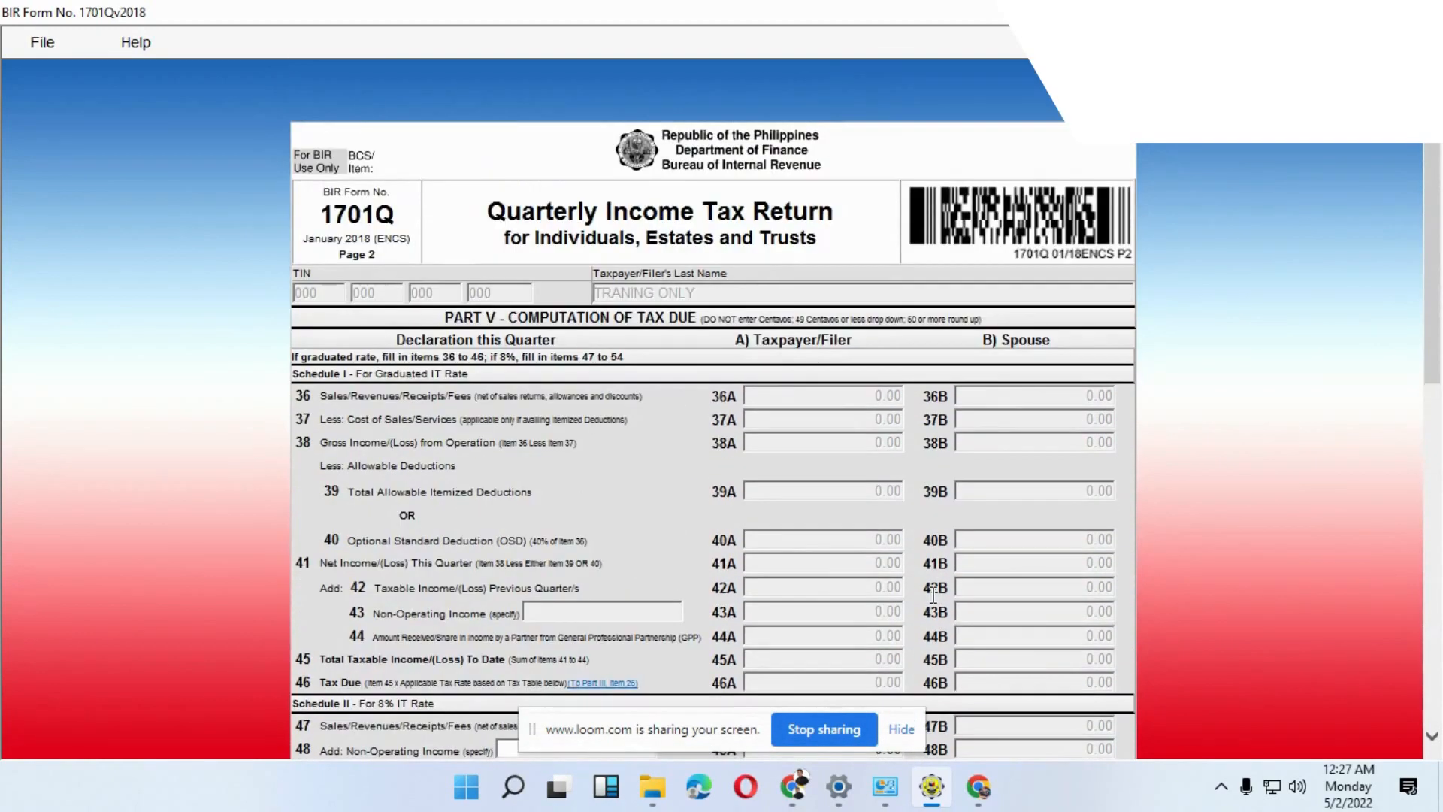
Step: In Schedule II for the 8% rate, enter the taxpayer's sales/revenues/receipts/fees as 50,000 and the allowable reduction as 250,000
scroll(932, 595, "down", 3)
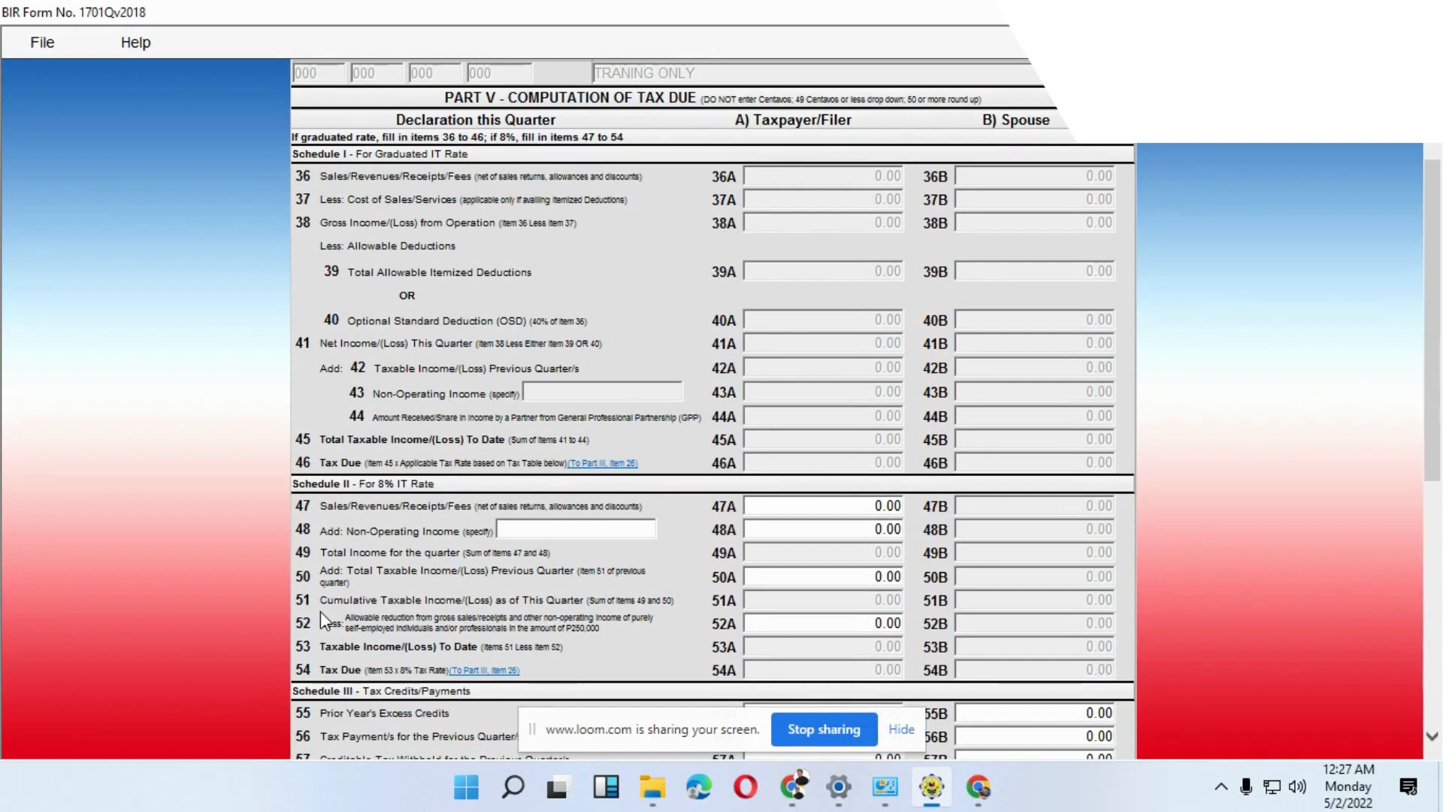
left_click(843, 505)
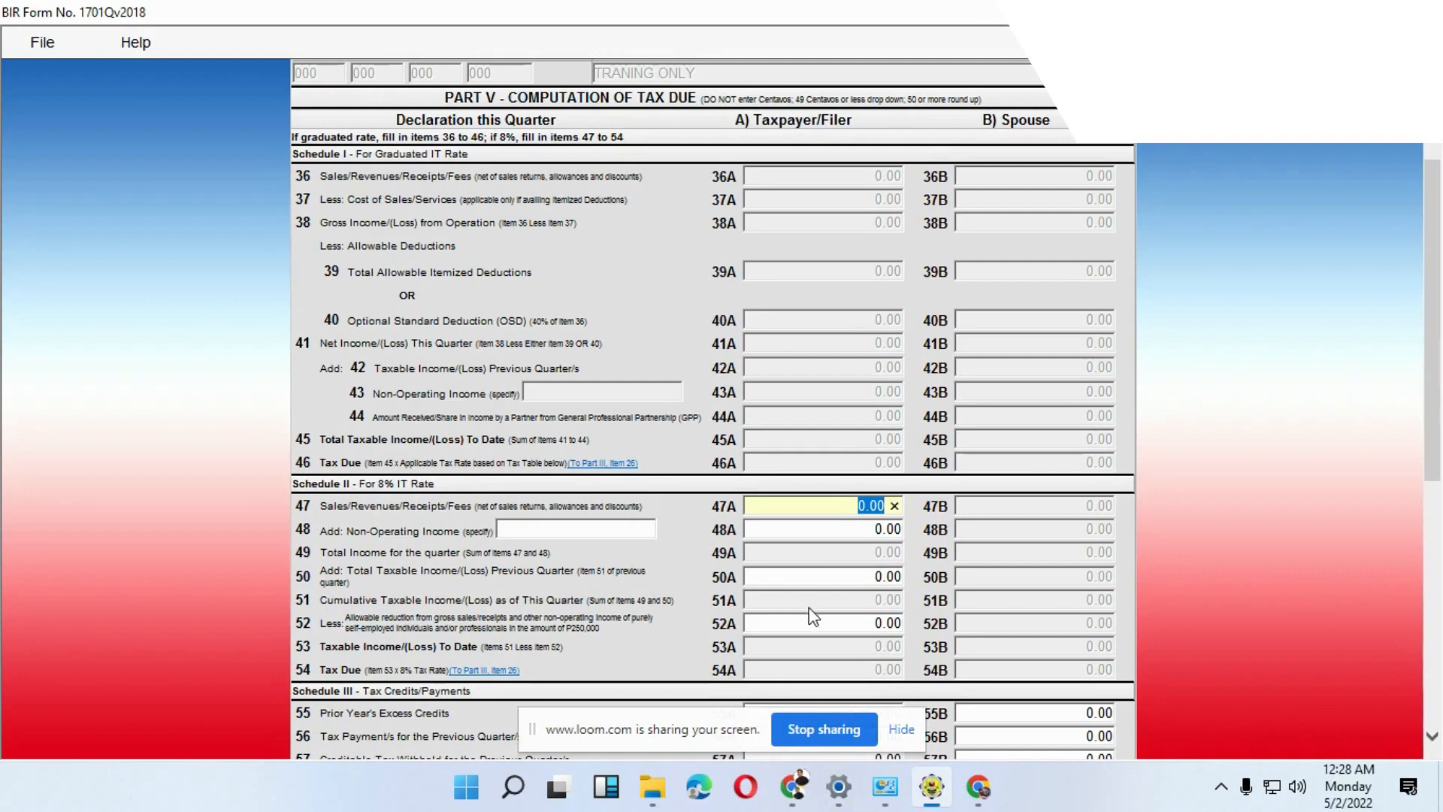
type("50000")
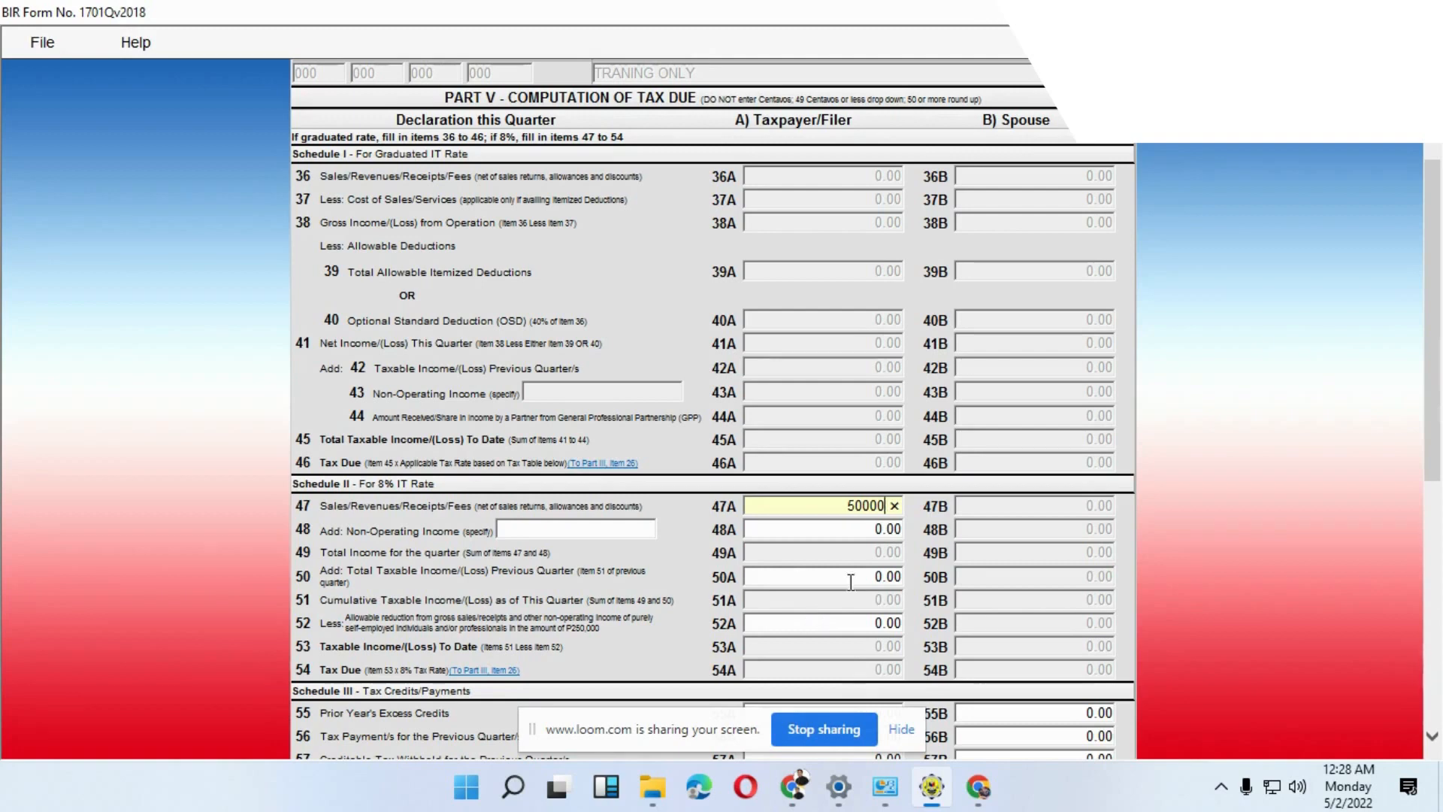
left_click(803, 524)
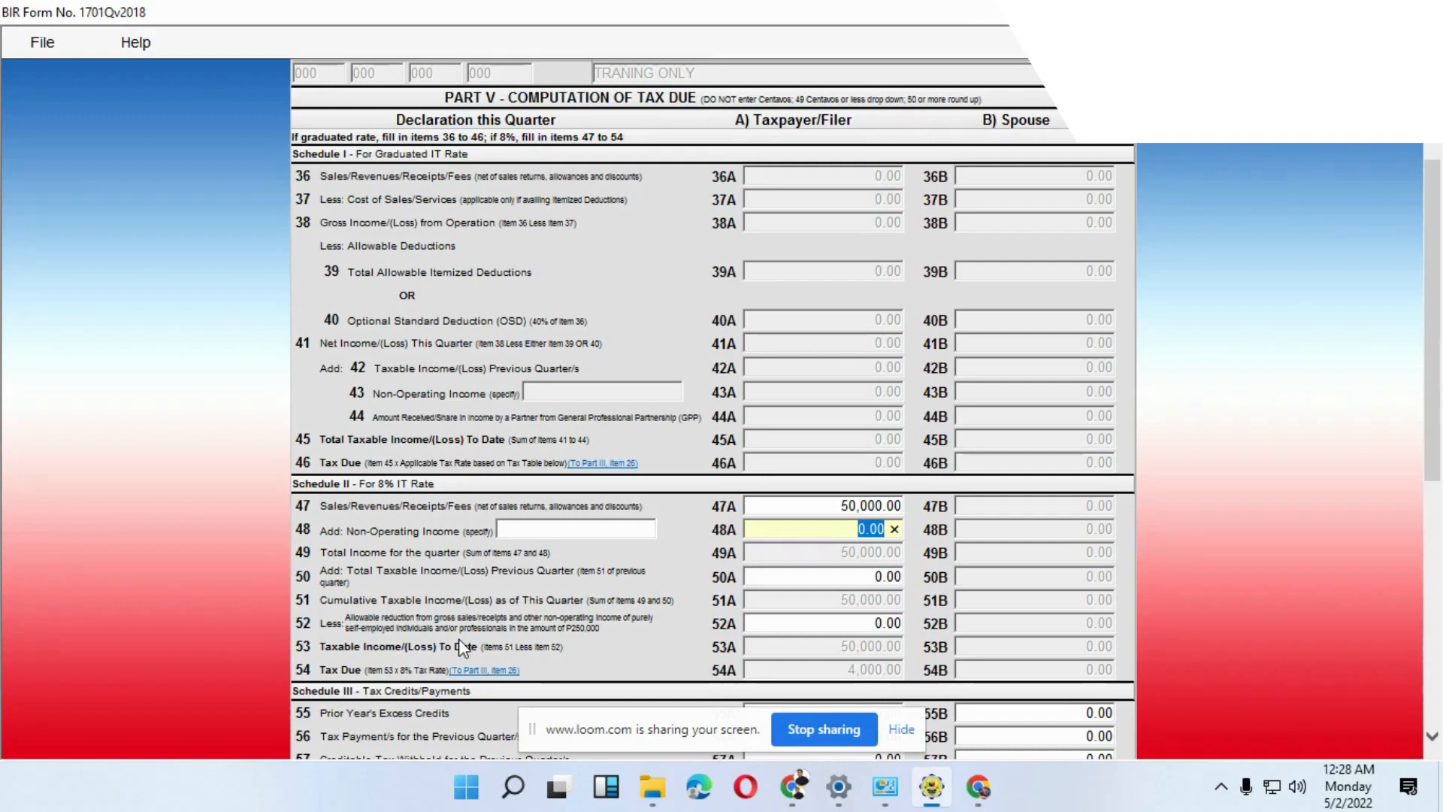
left_click(849, 623)
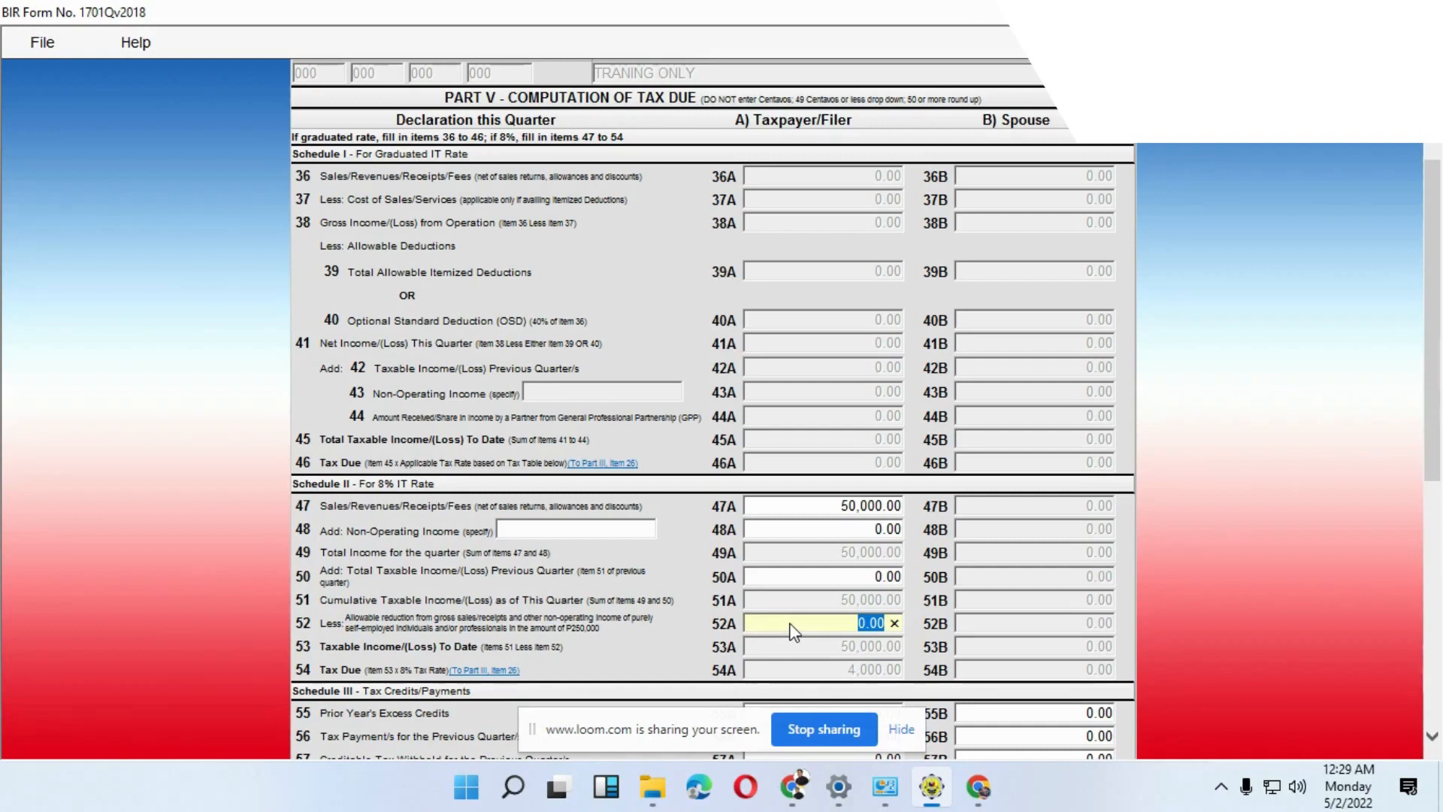
type("250000")
key("Tab")
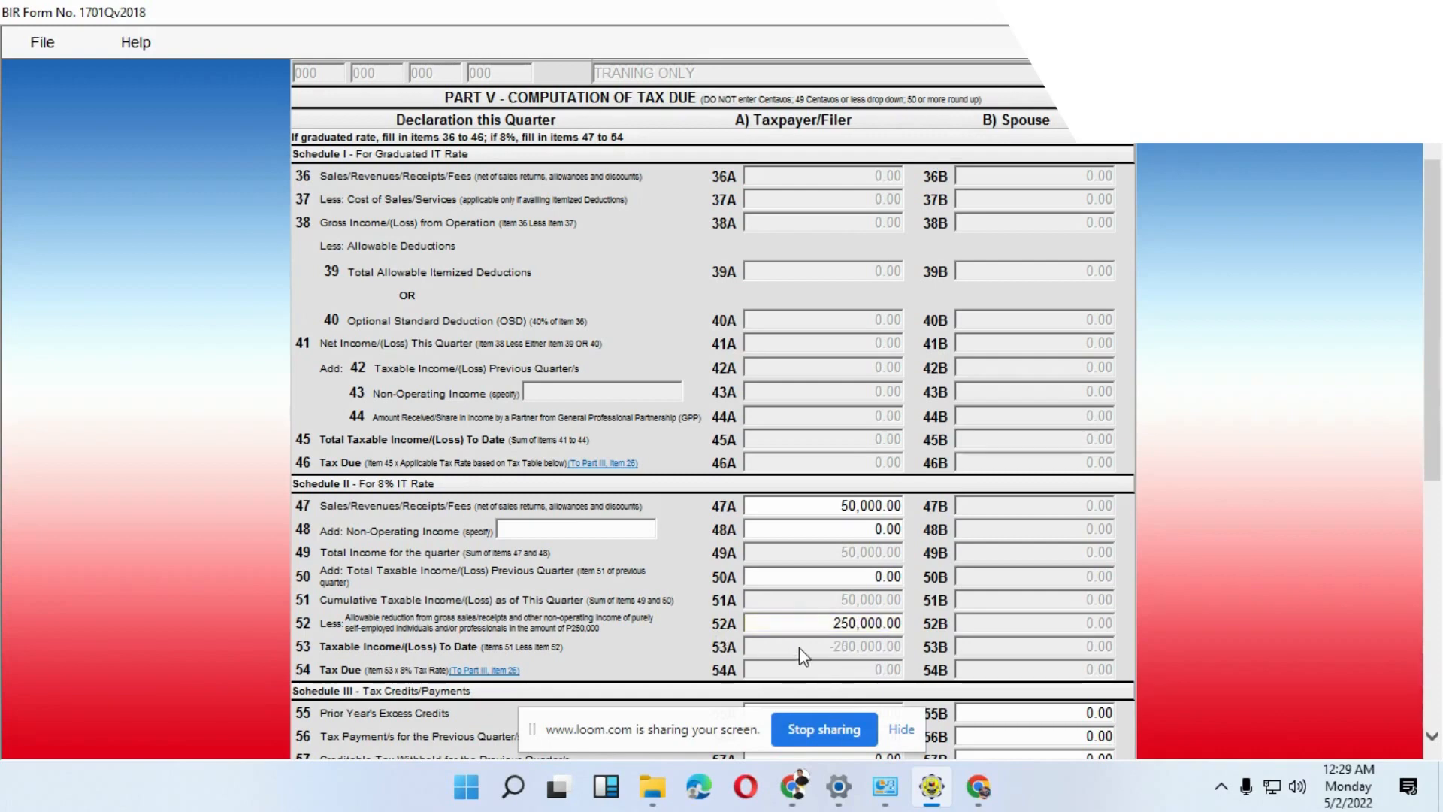
Step: Enter 5,000 as the taxpayer's prior year's excess credits in Schedule III, item 55A
scroll(799, 647, "down", 3)
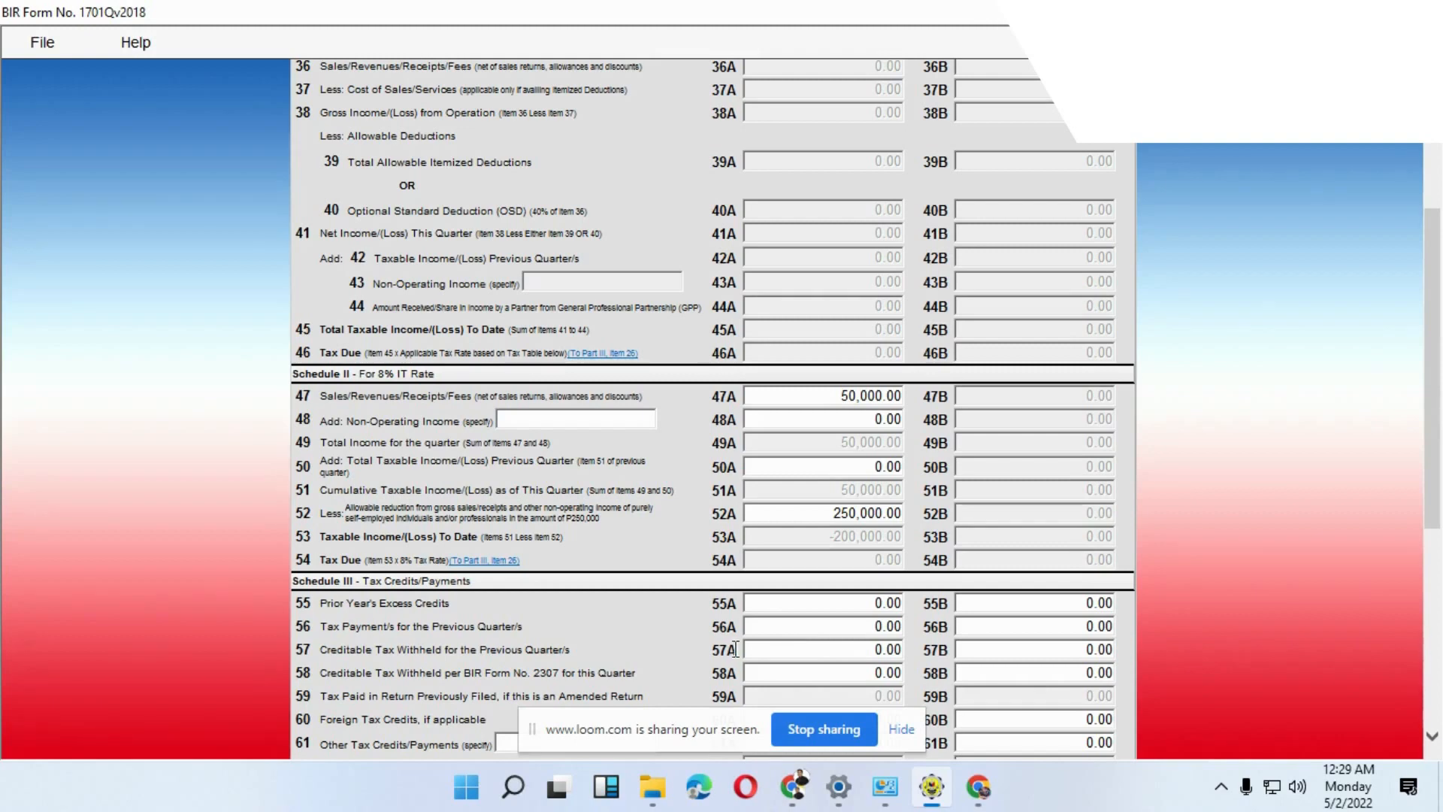
scroll(752, 648, "down", 2)
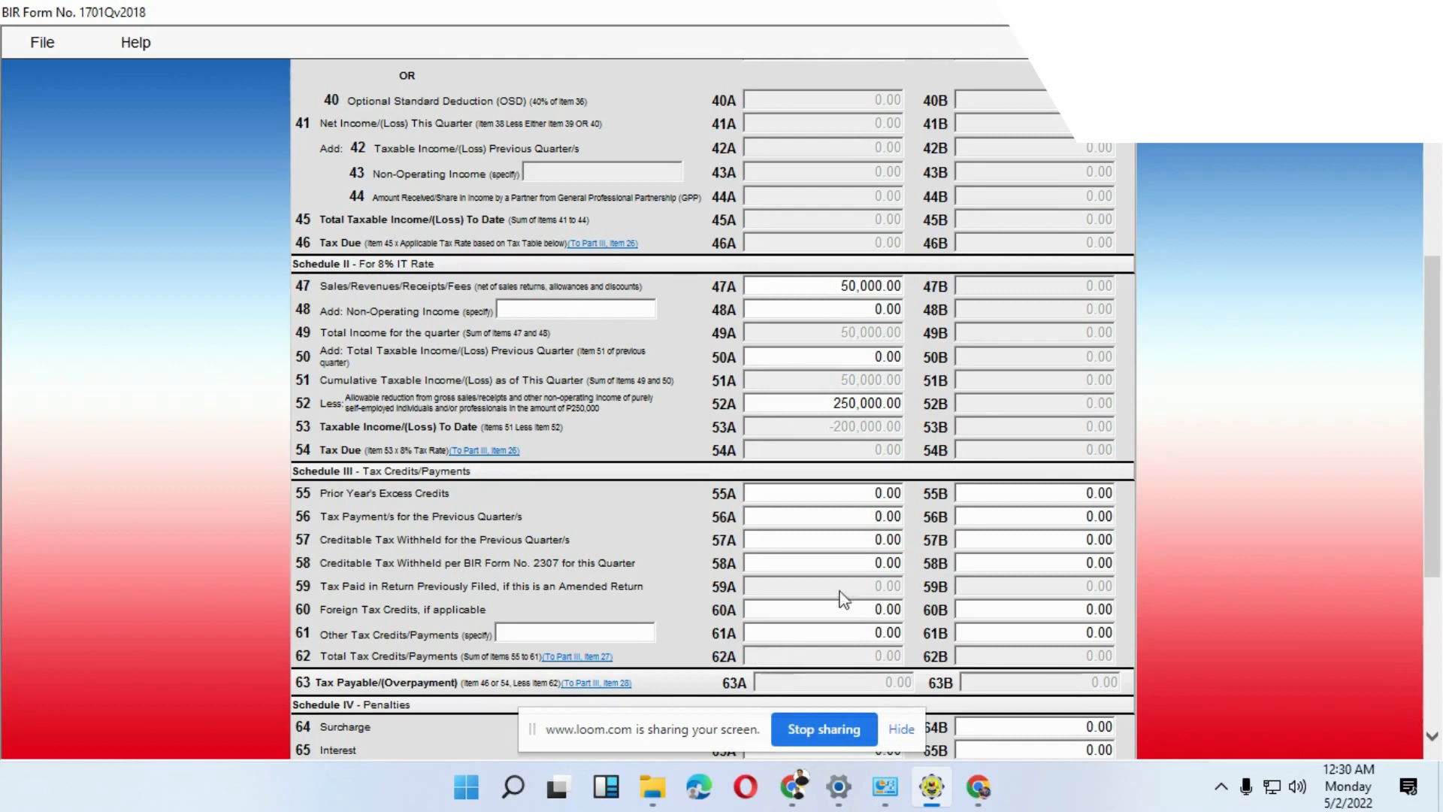
left_click(868, 493)
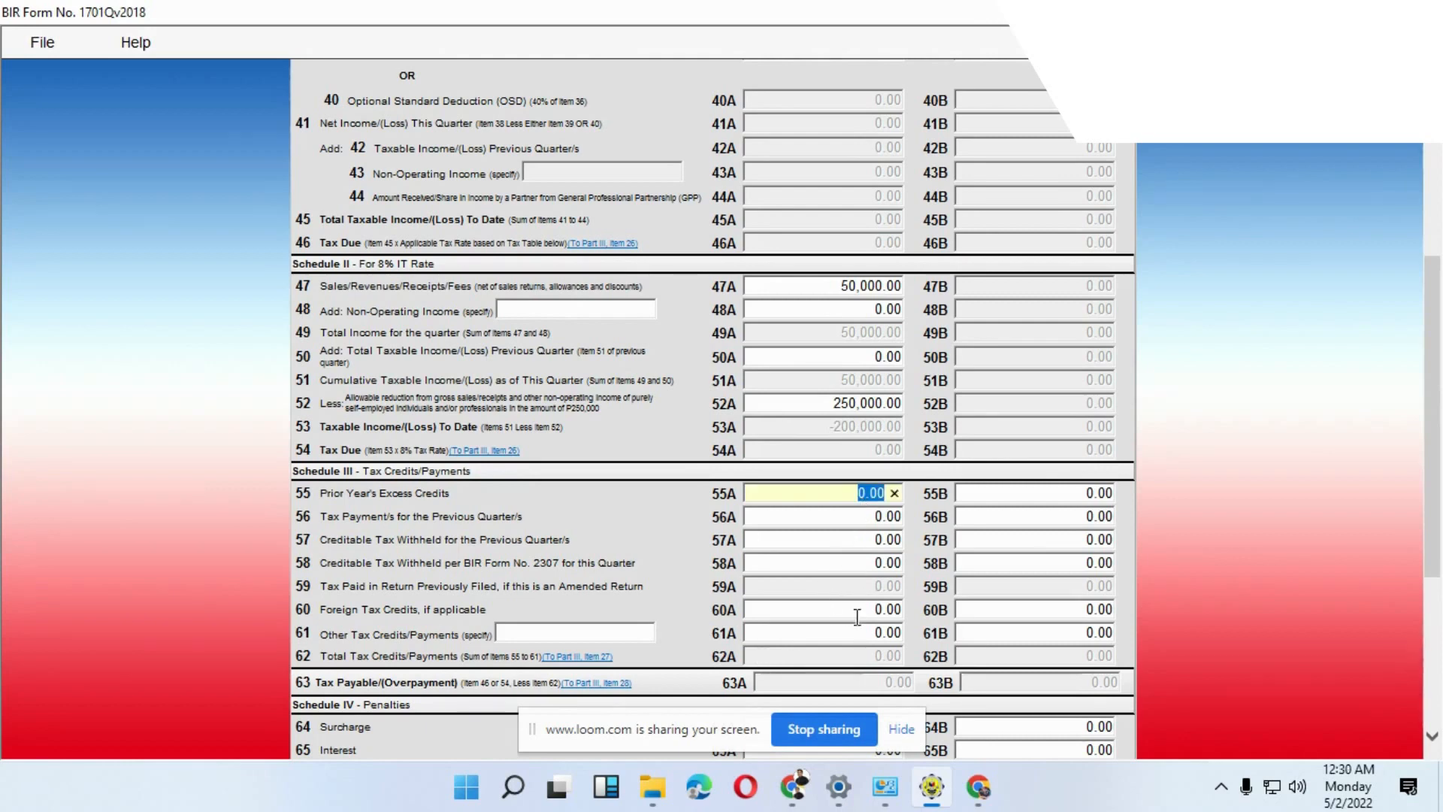
type("5000")
key("Return")
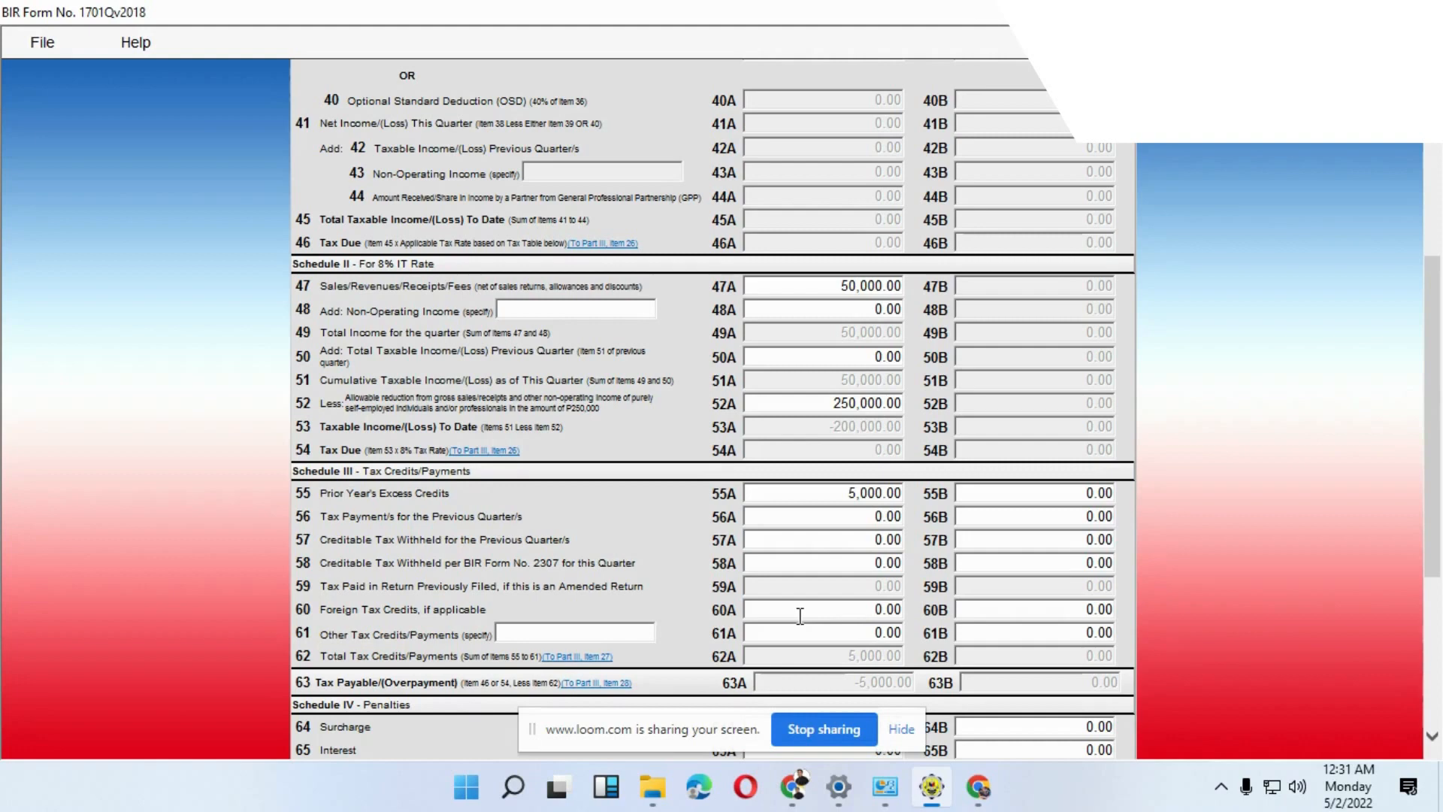
Step: Check the tax credits, penalties and total amount payable computed in Part V on page 2
scroll(733, 637, "down", 1)
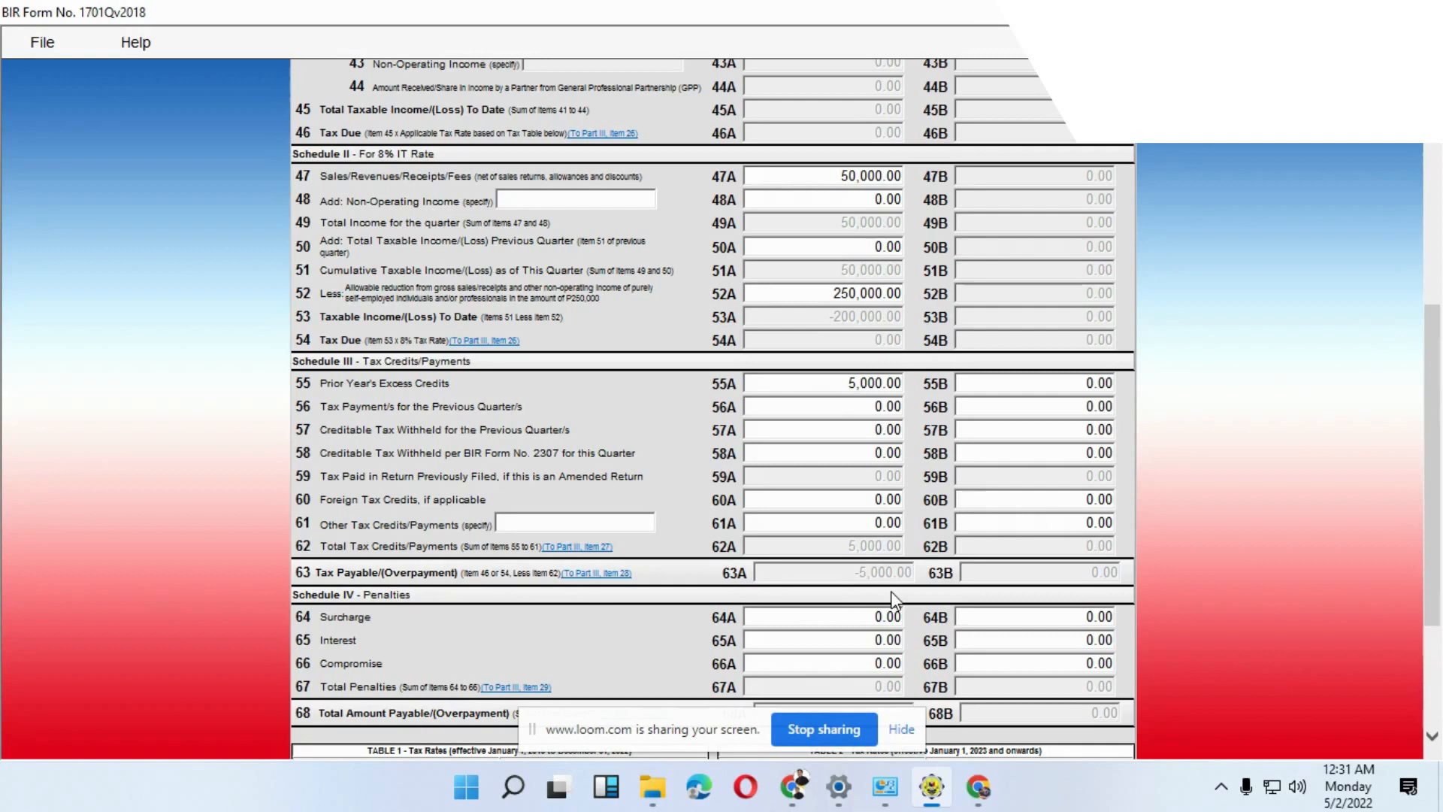
scroll(900, 607, "down", 3)
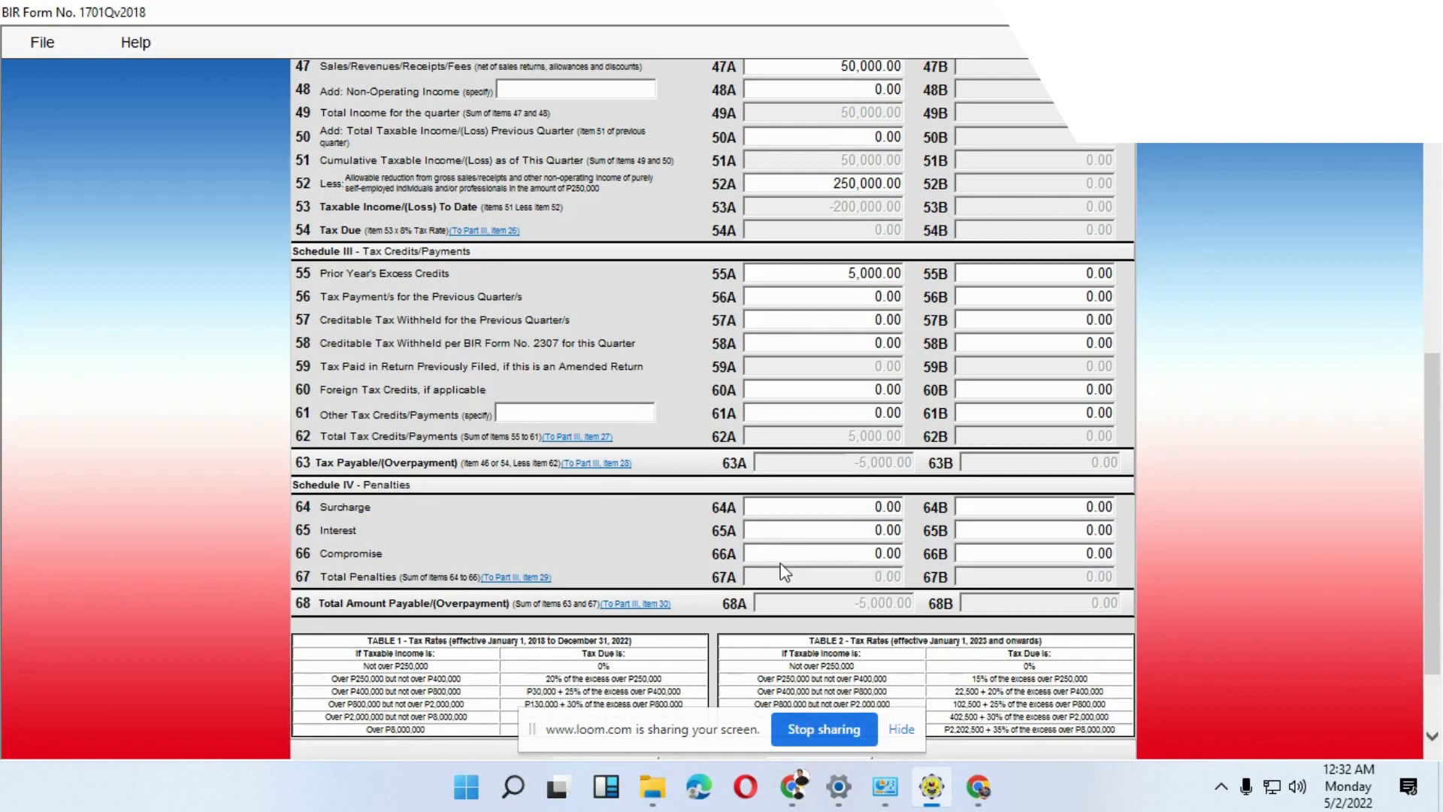
scroll(796, 563, "down", 3)
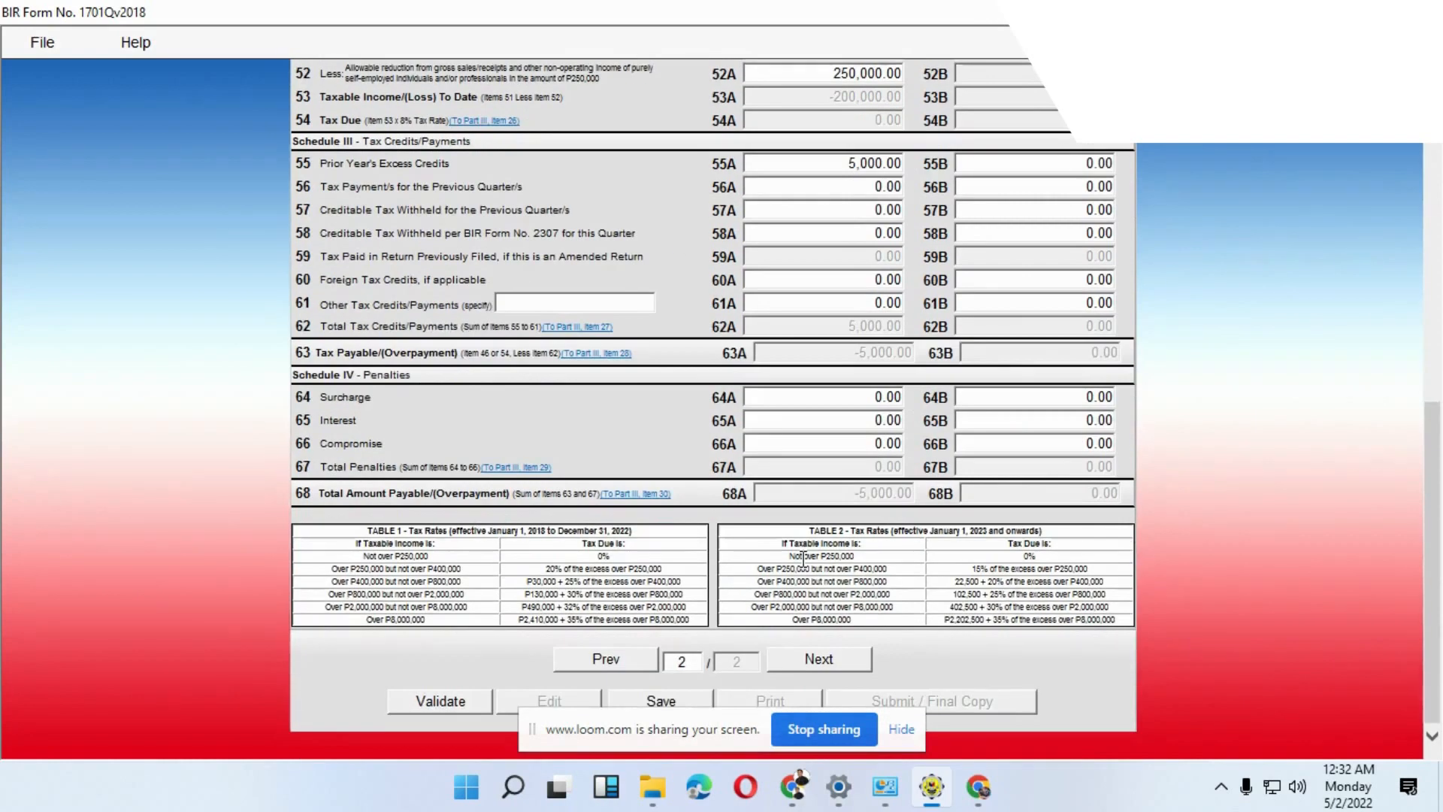
scroll(807, 558, "up", 10)
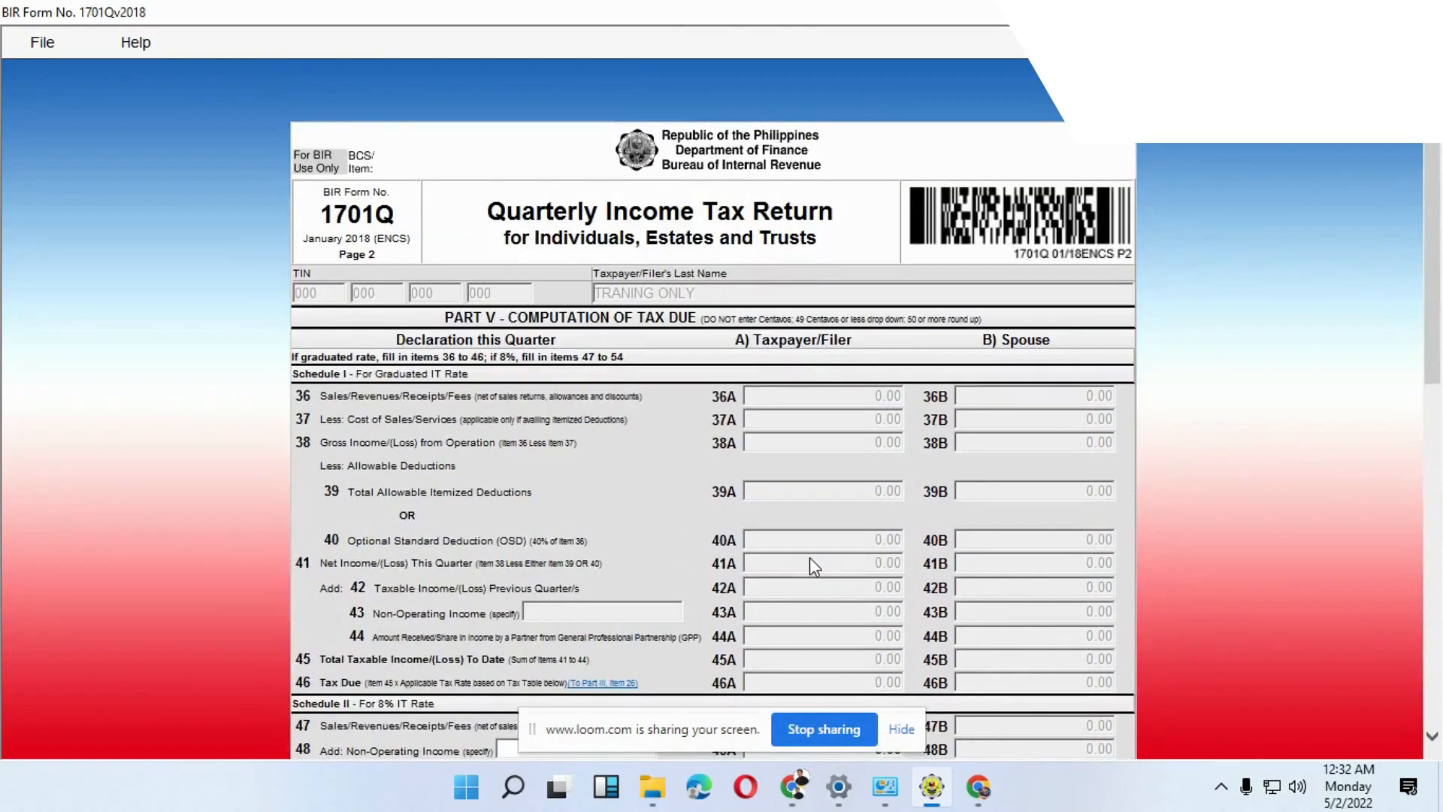
scroll(810, 557, "down", 4)
scroll(809, 557, "down", 5)
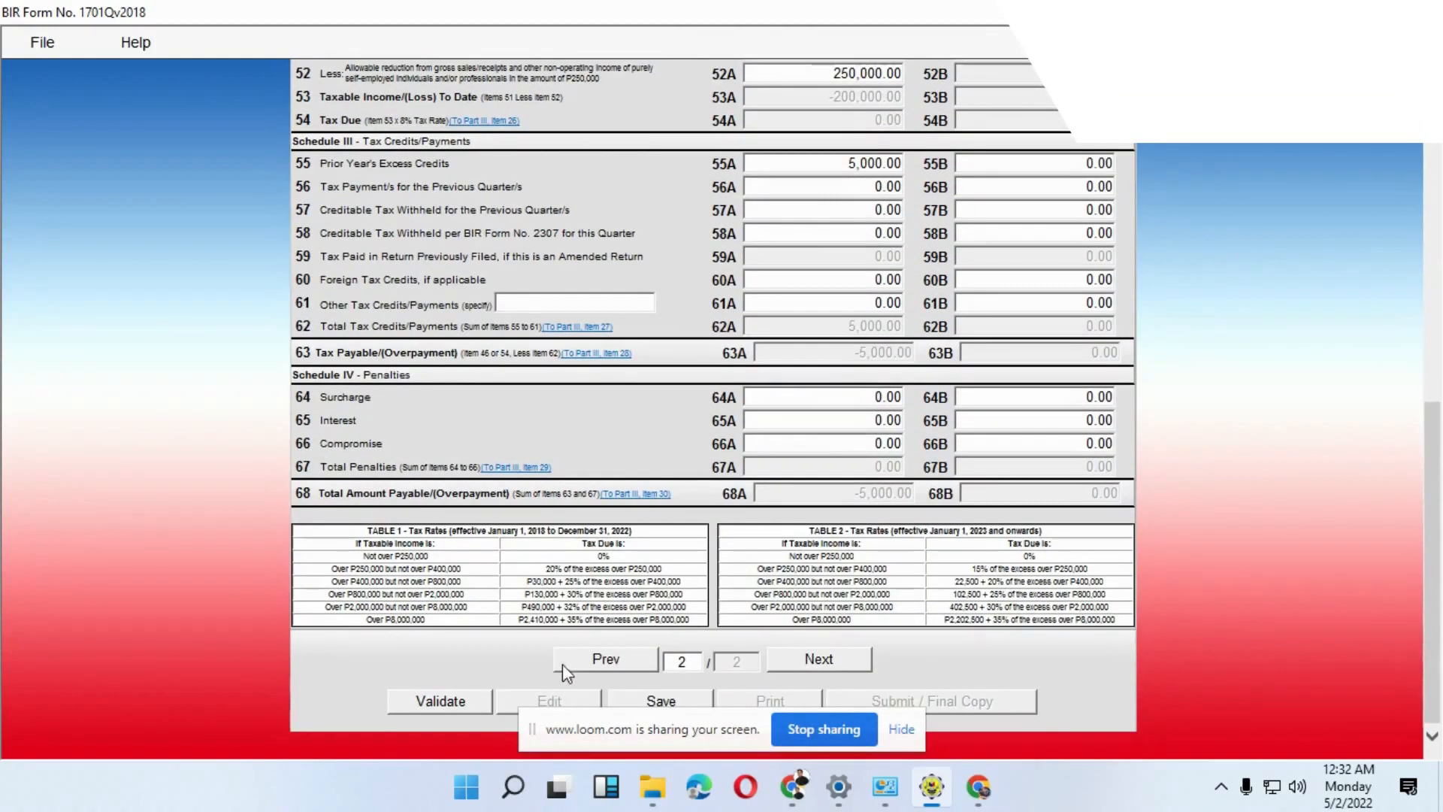
Step: Return to page 1 and review the background information, tax rate and Part III total tax payable against page 2
left_click(600, 661)
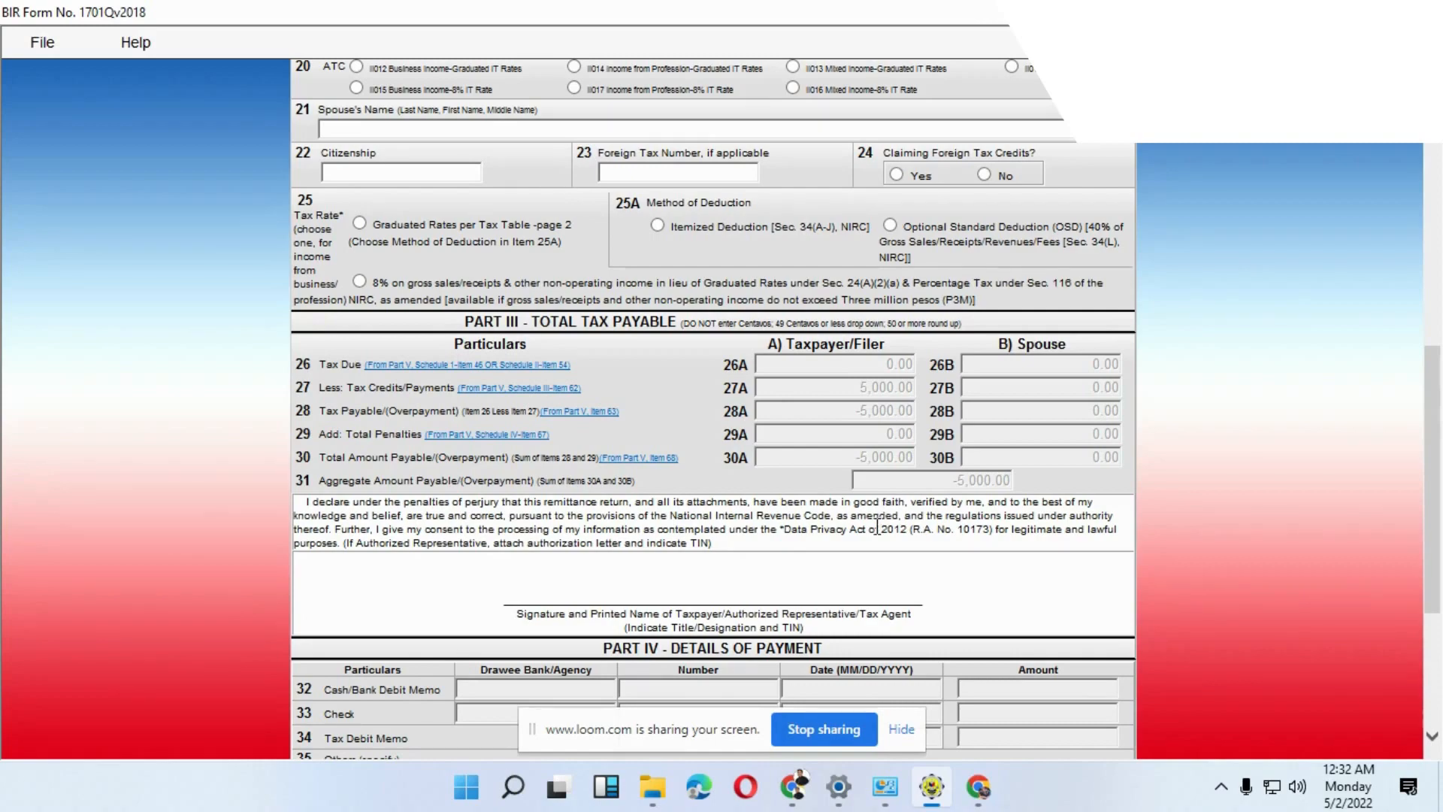
scroll(877, 526, "down", 3)
scroll(872, 533, "down", 1)
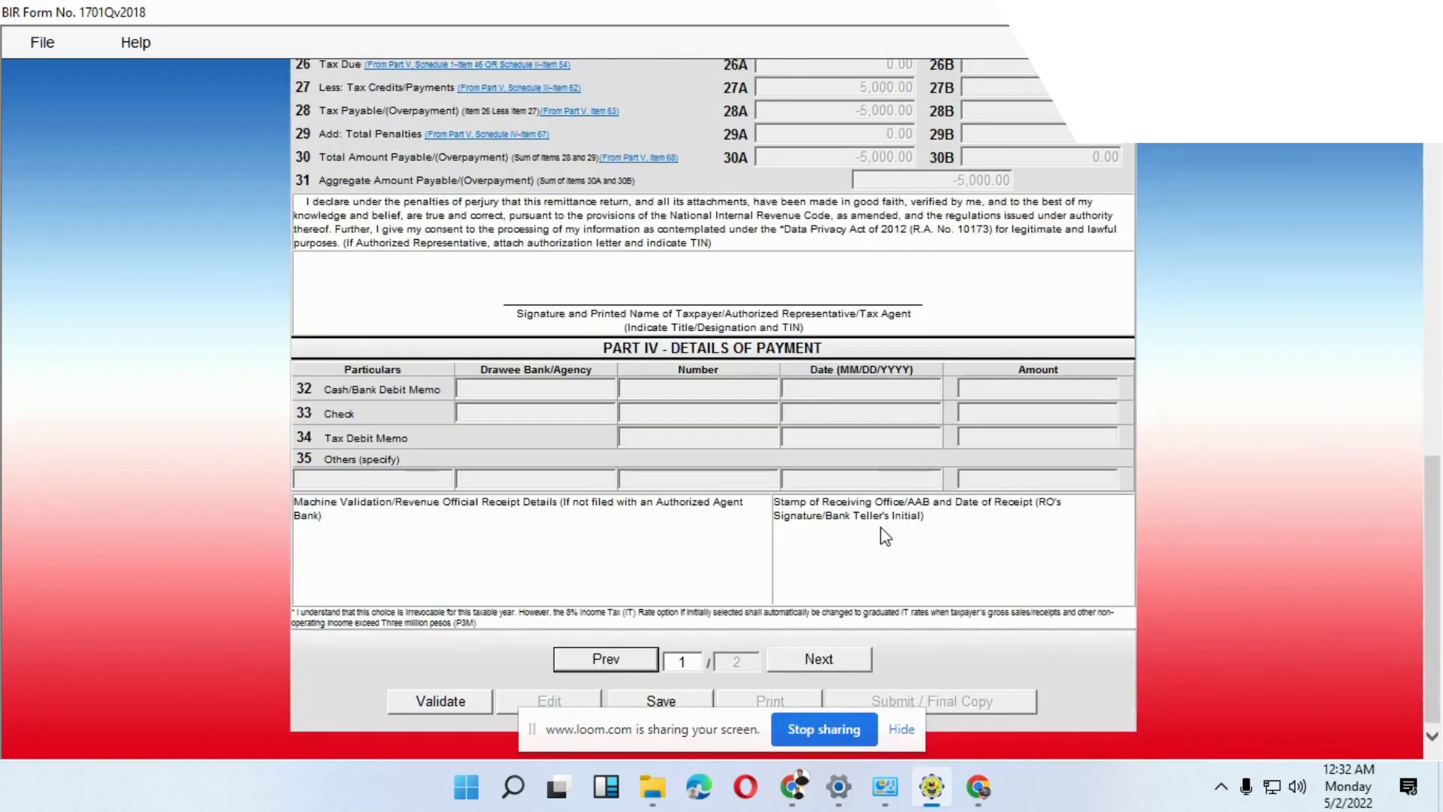
scroll(879, 533, "up", 5)
scroll(887, 532, "up", 7)
scroll(883, 537, "down", 11)
left_click(820, 660)
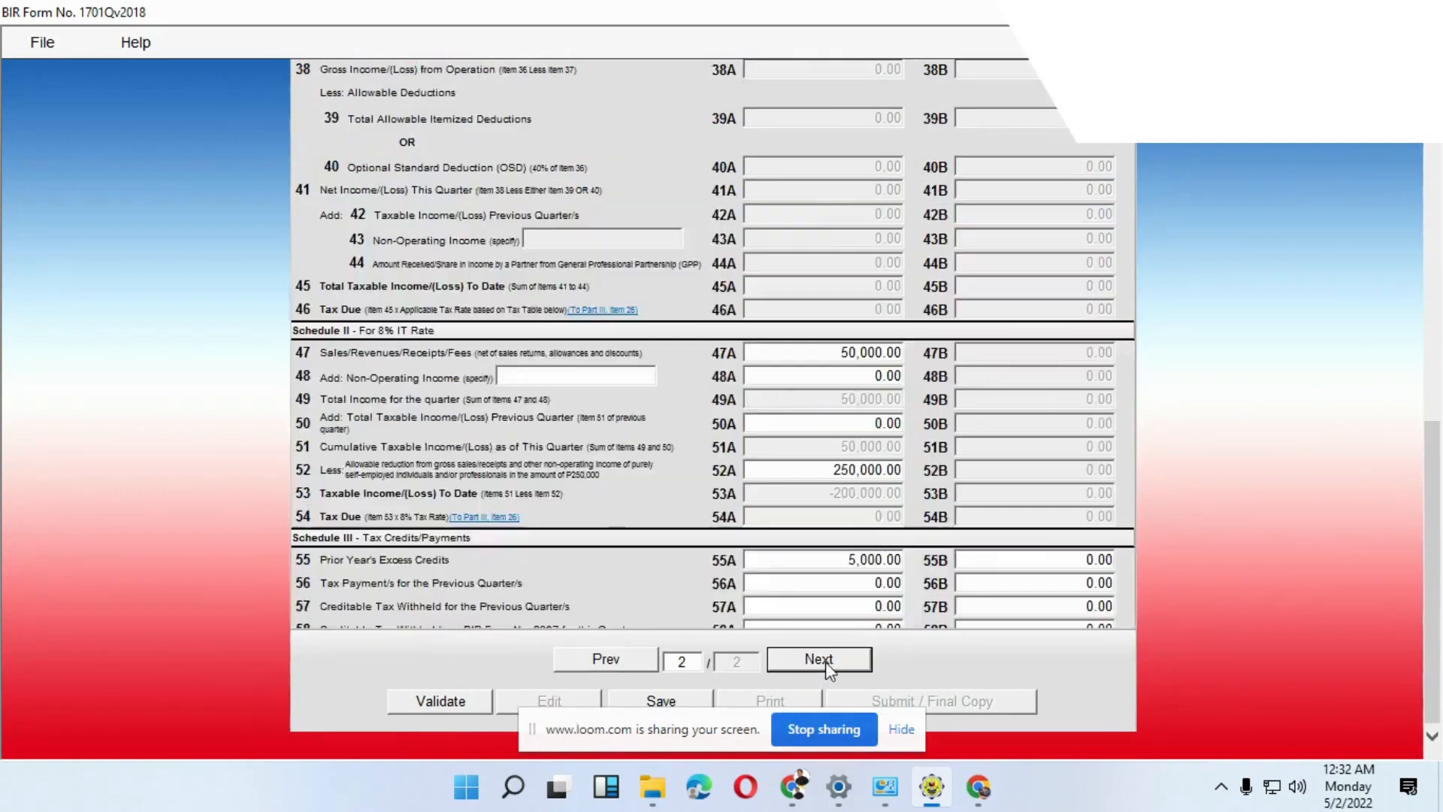
left_click(590, 661)
scroll(873, 628, "up", 6)
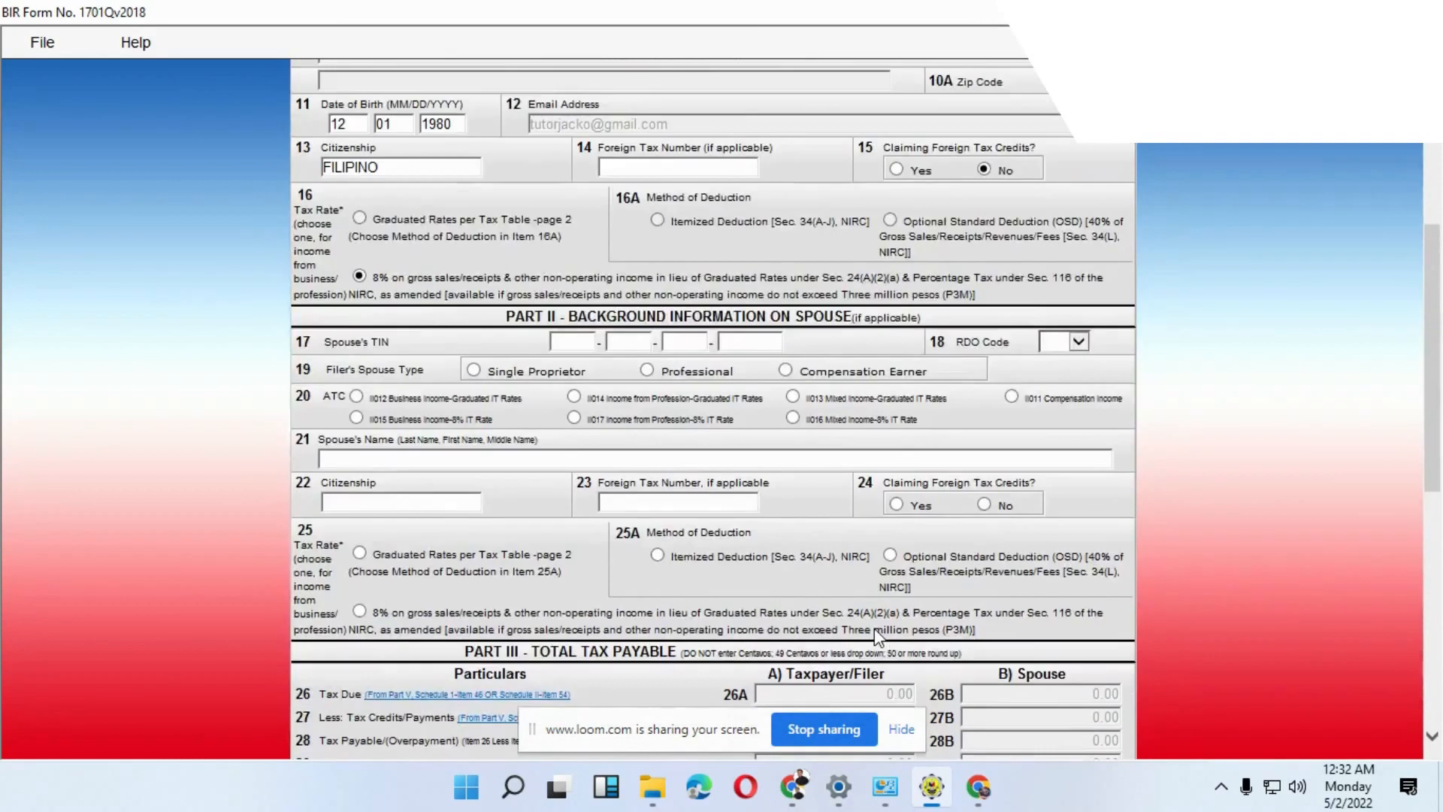
scroll(877, 625, "up", 3)
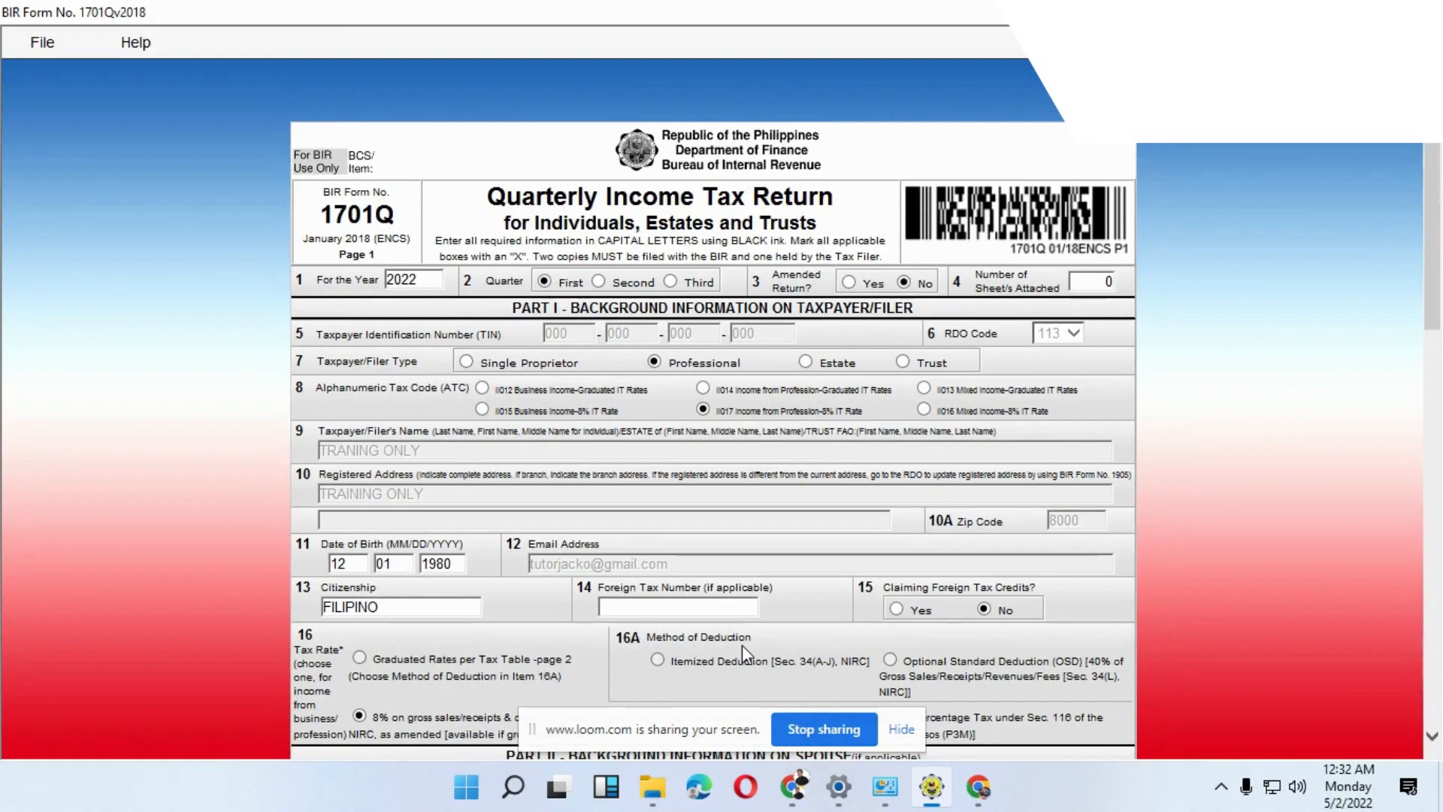
scroll(805, 647, "down", 10)
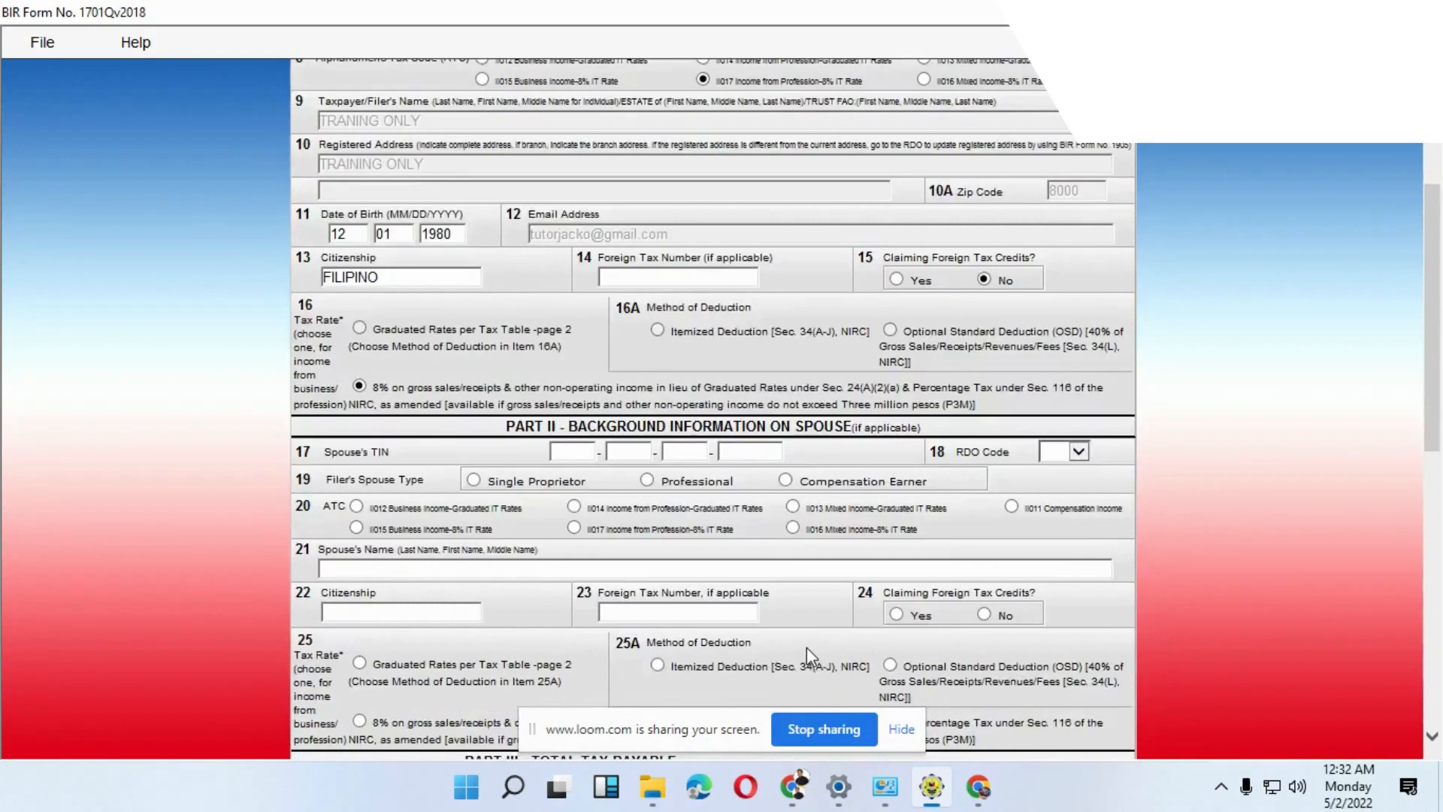
scroll(808, 647, "down", 4)
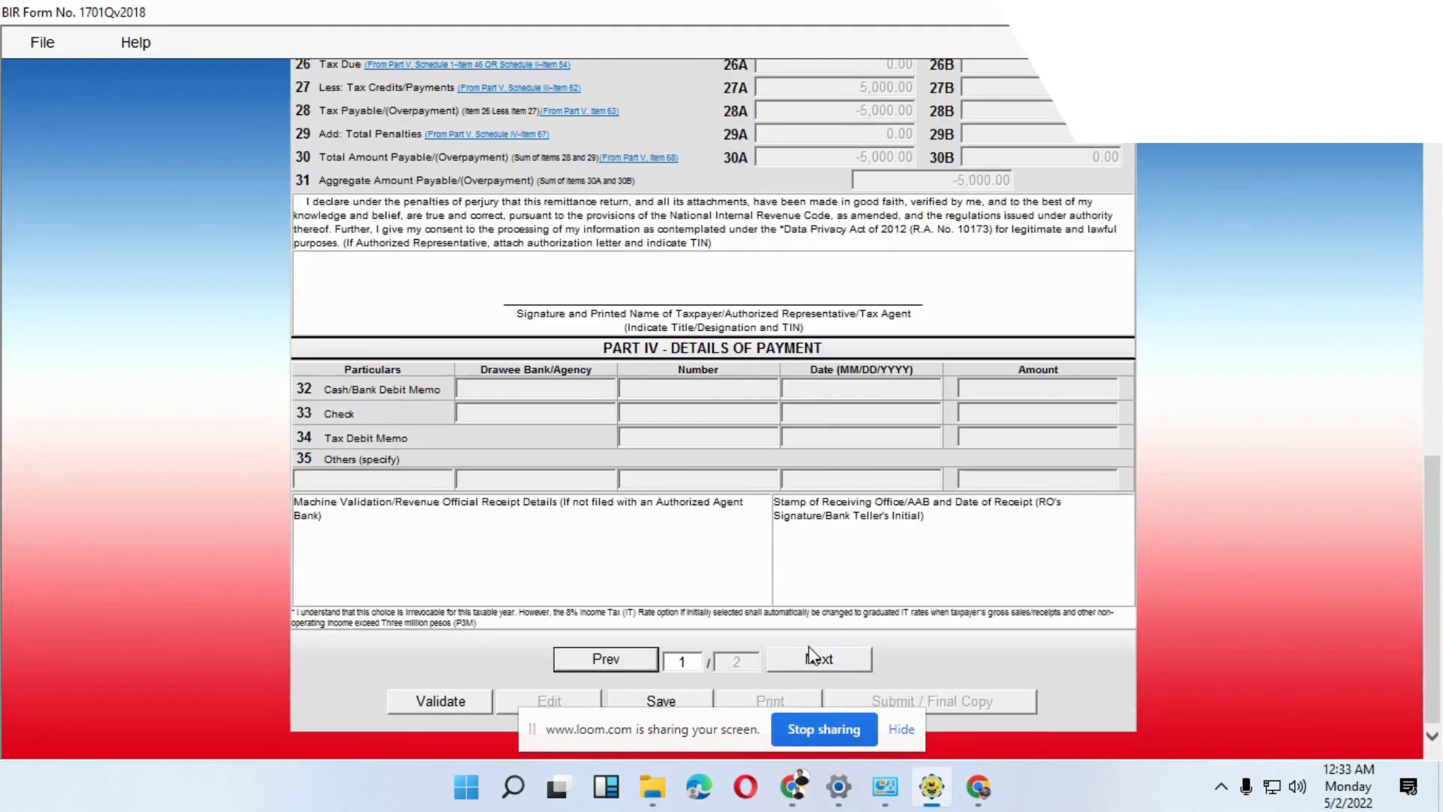
Step: Validate the completed return and save it together with its background information, acknowledging the notices
left_click(428, 704)
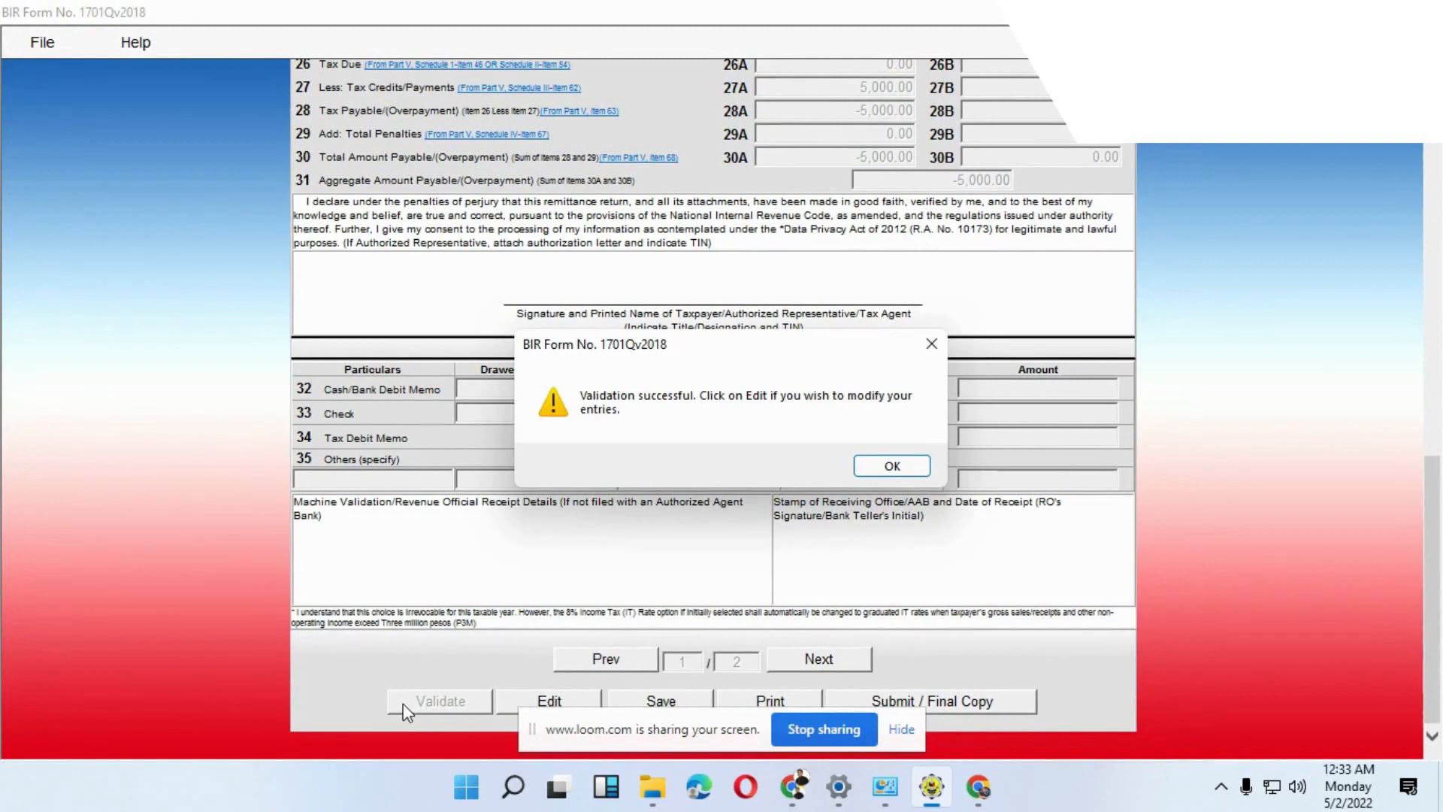
left_click(886, 468)
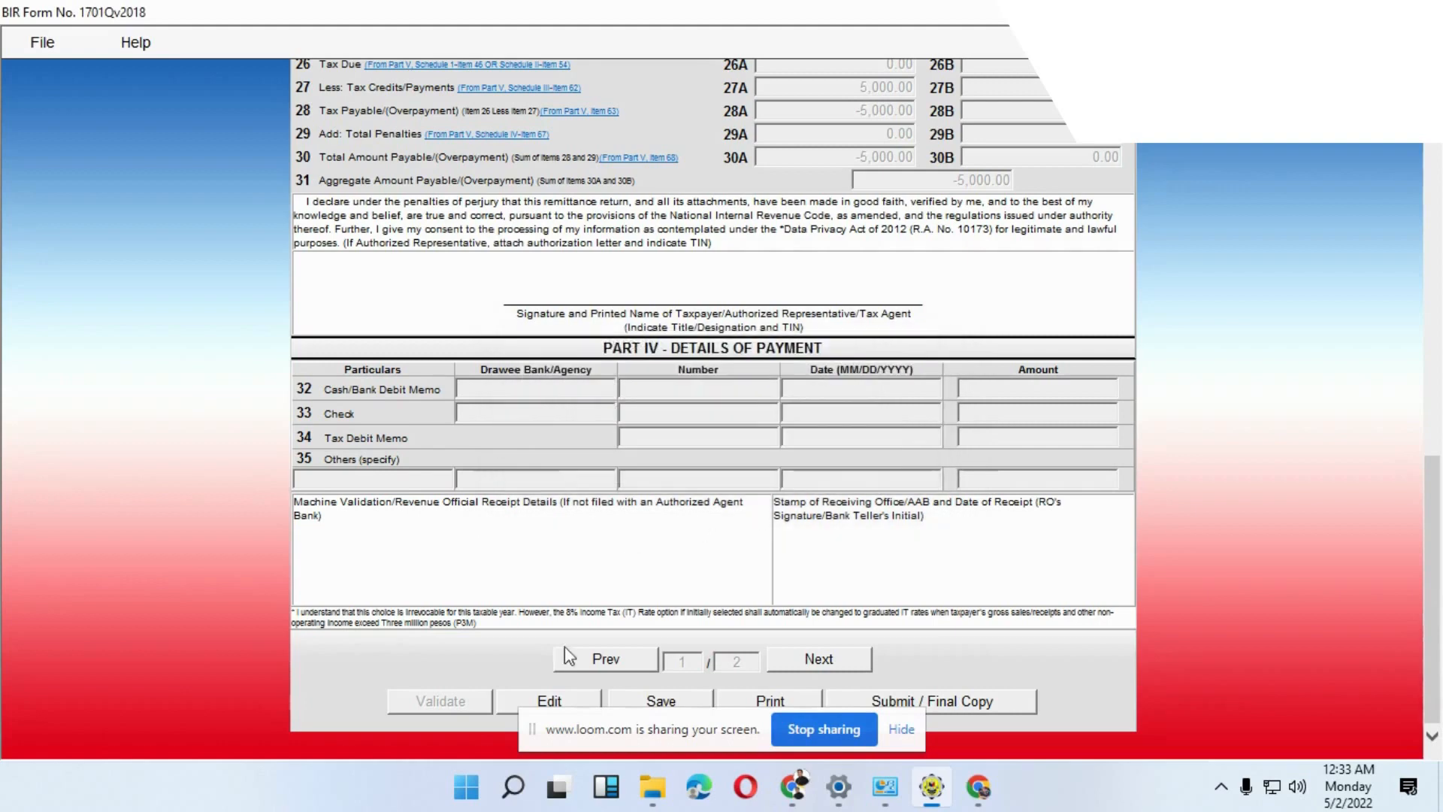
left_click(658, 703)
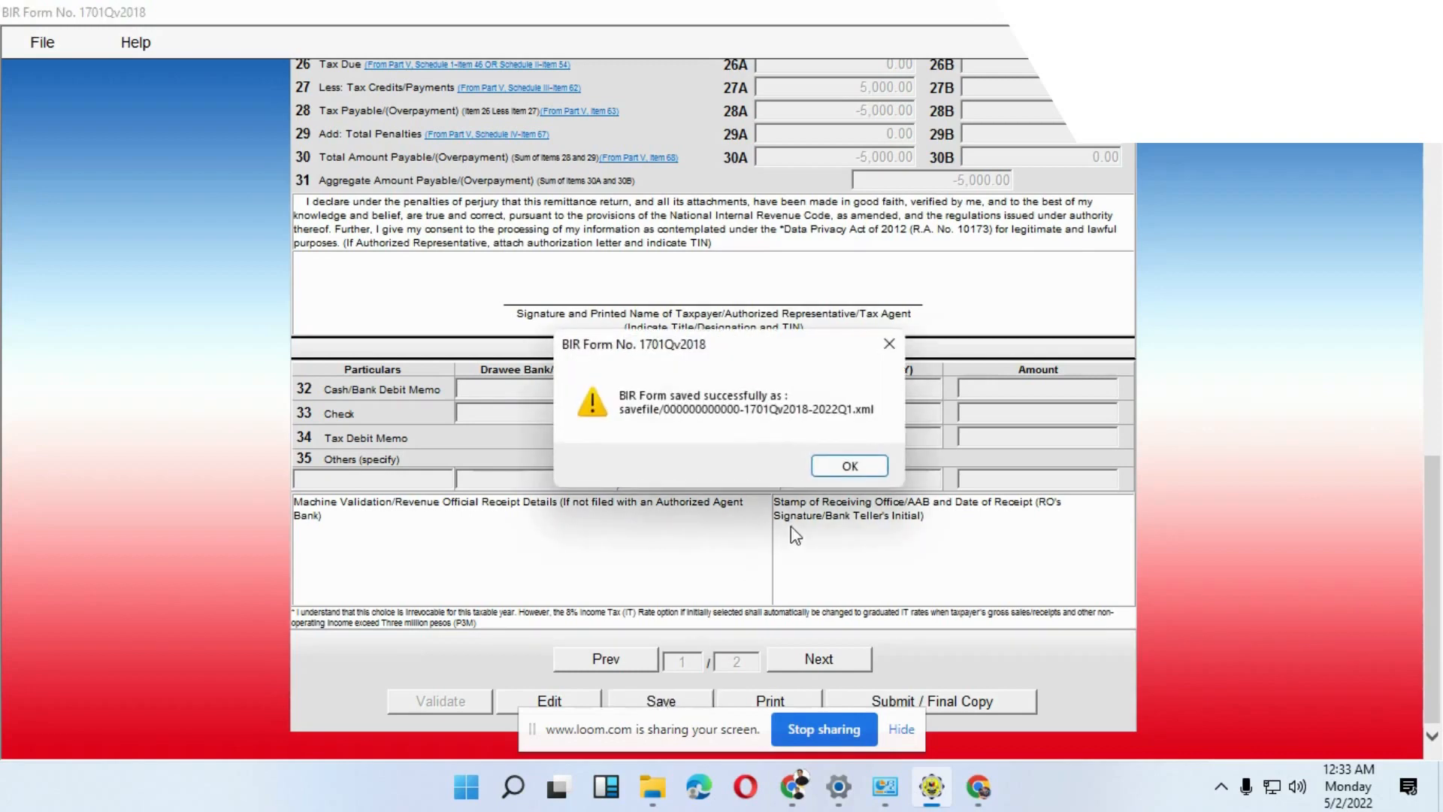
left_click(843, 466)
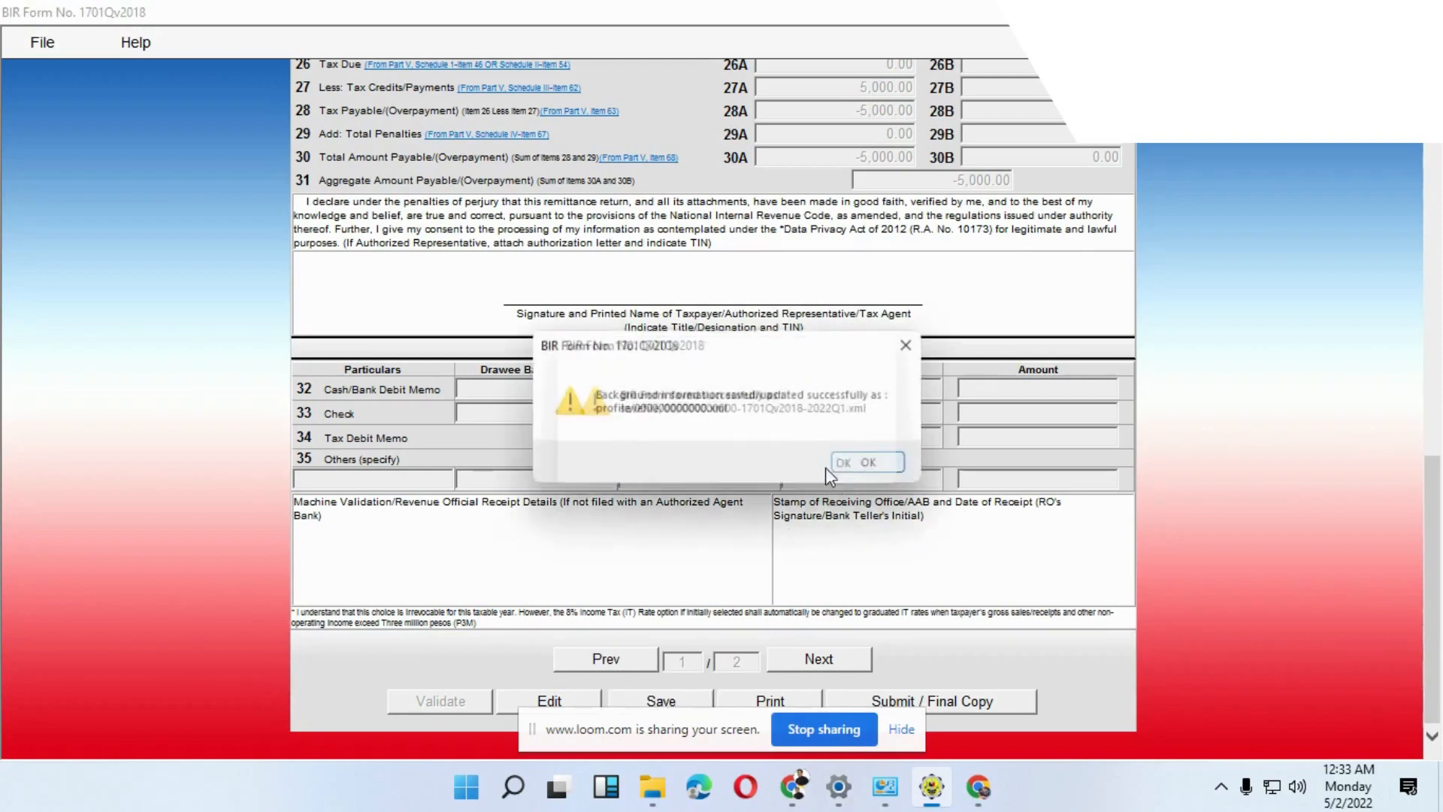
left_click(889, 471)
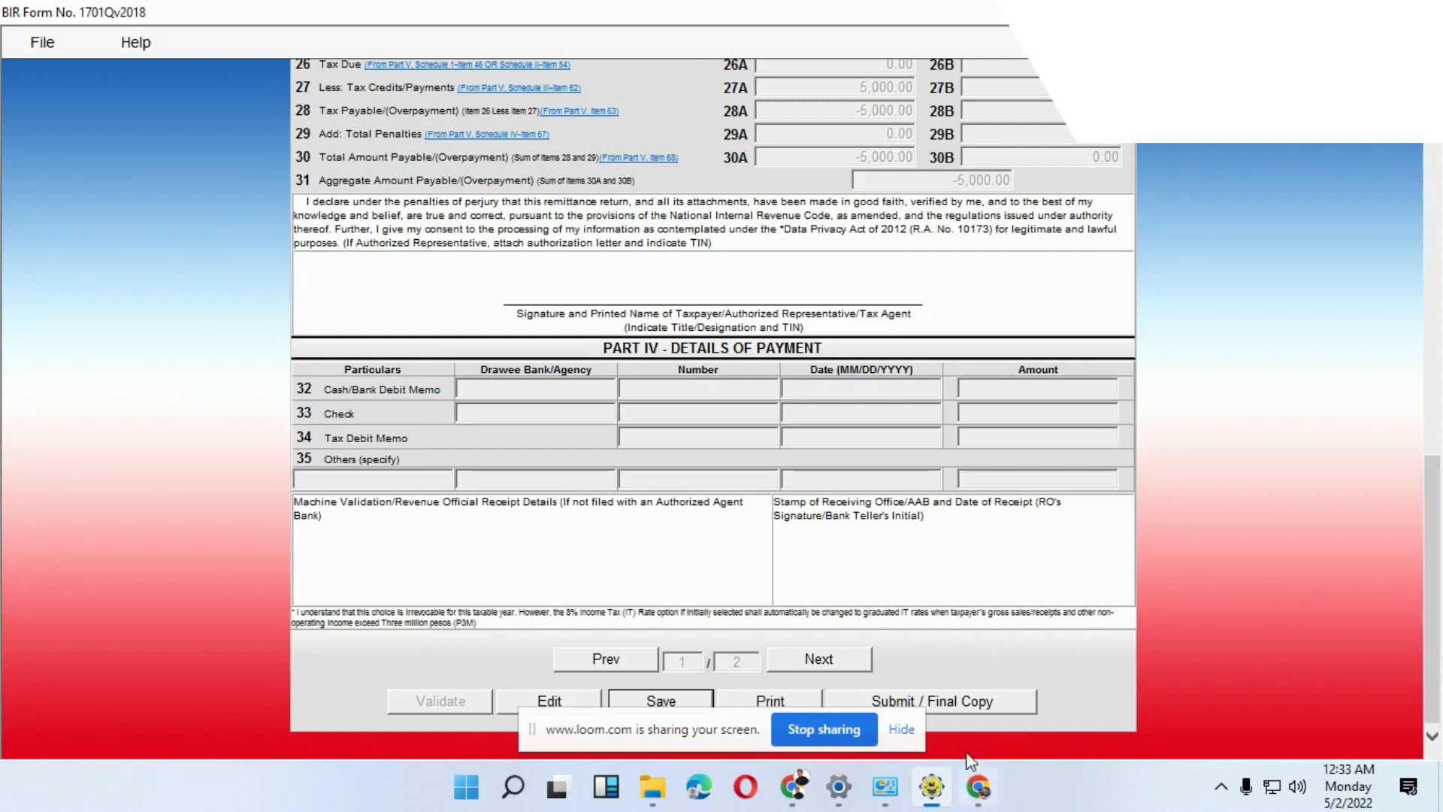
Step: Submit the final copy of the return online, accept the eBIRForms Terms of Service Agreement and acknowledge the submission notice
left_click(978, 700)
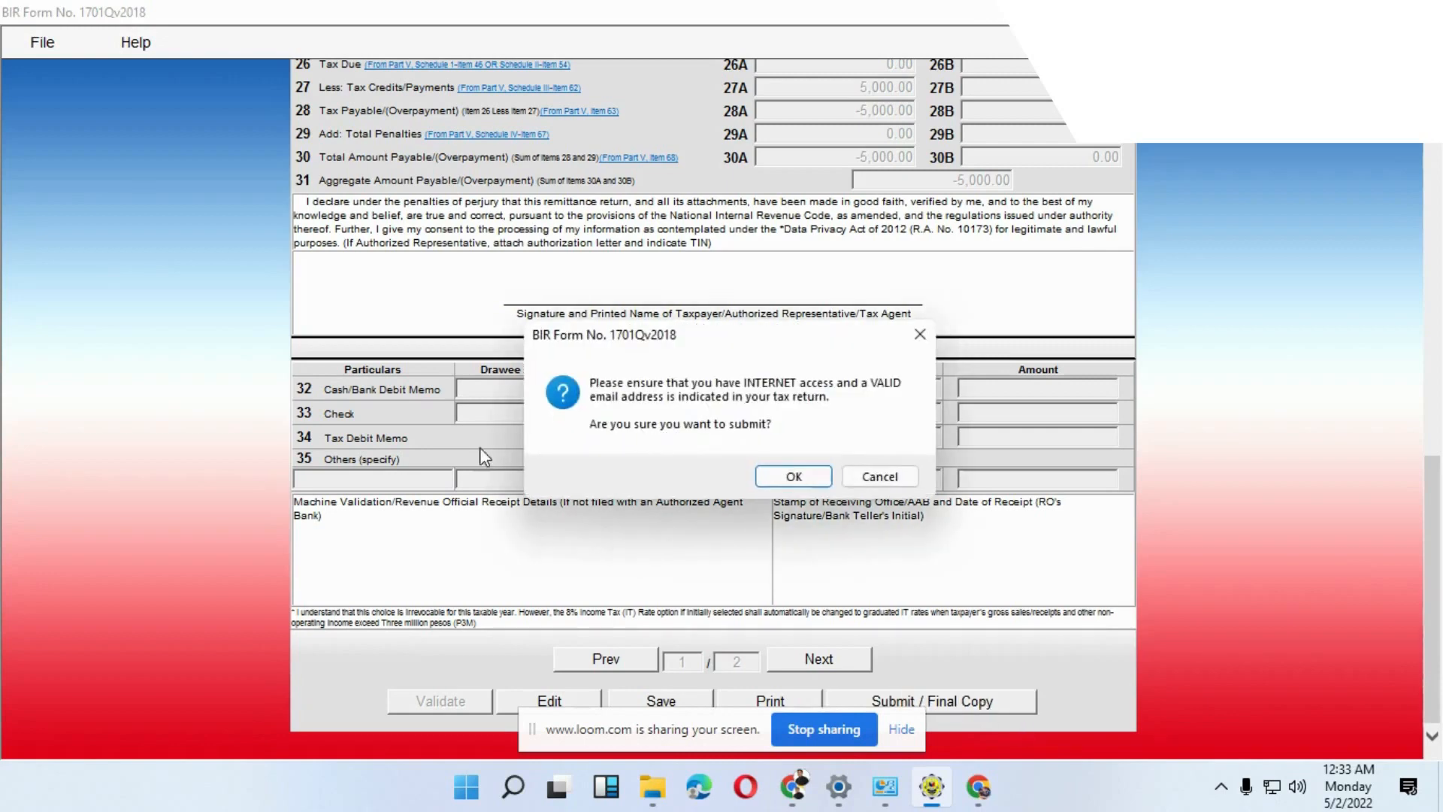
left_click(789, 480)
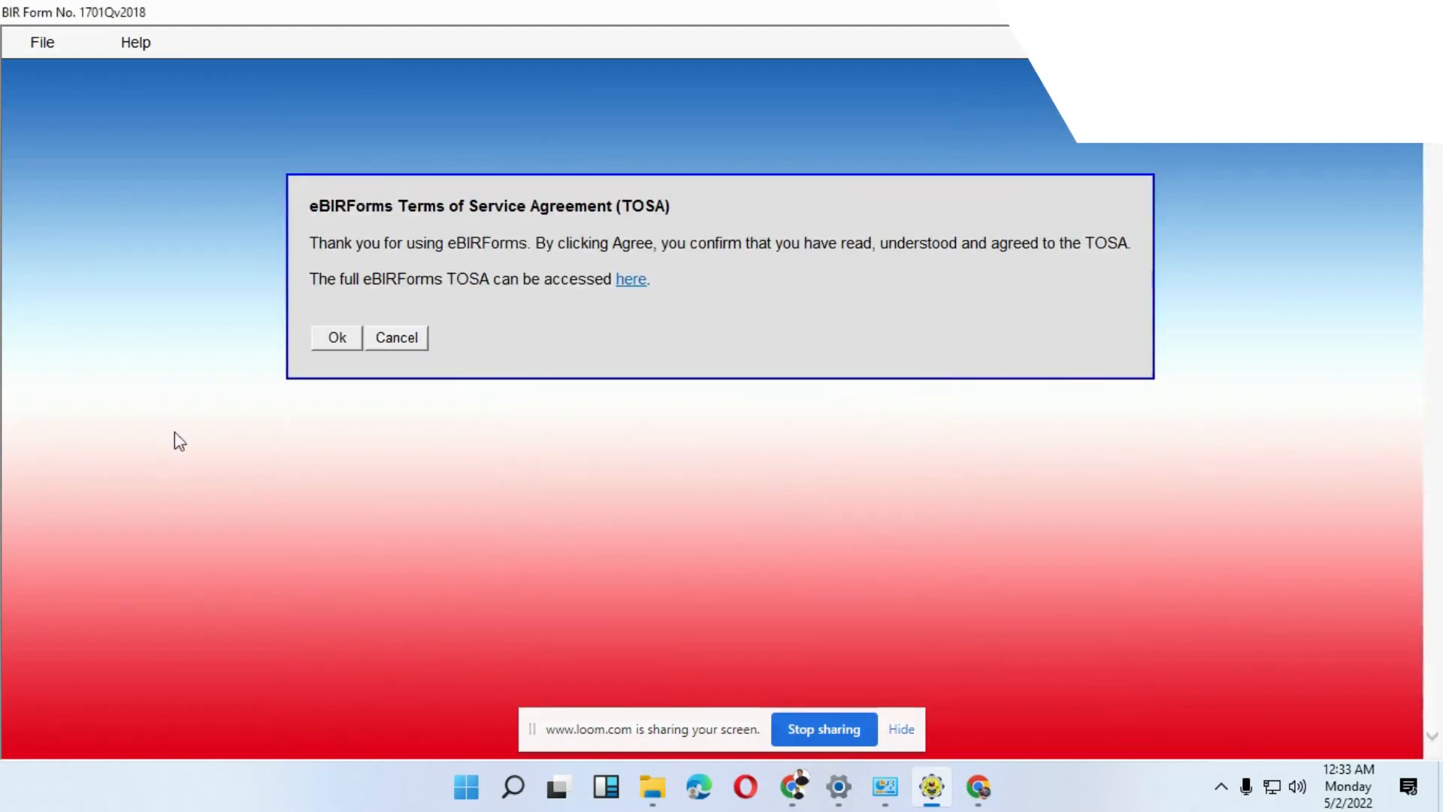
left_click(319, 339)
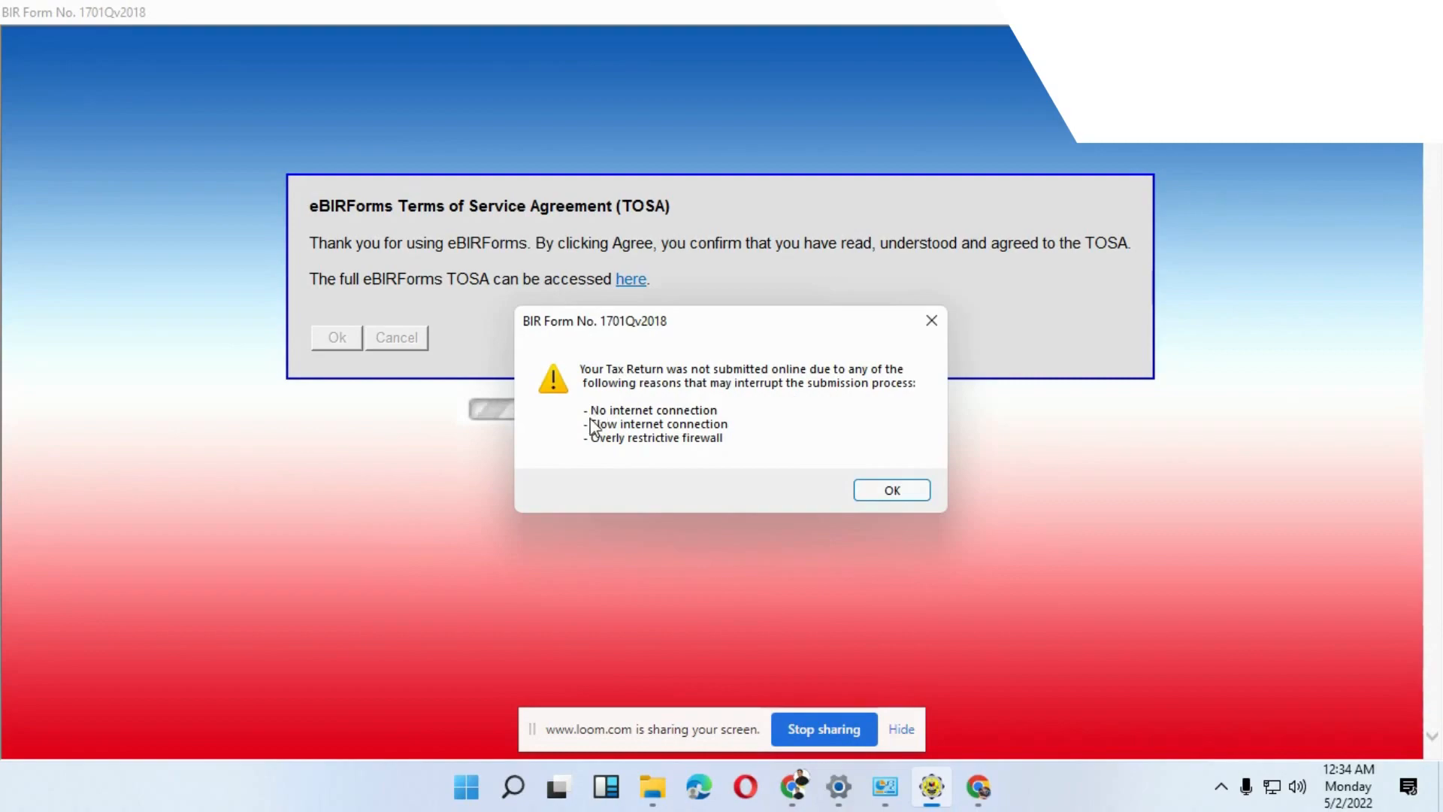
left_click(879, 492)
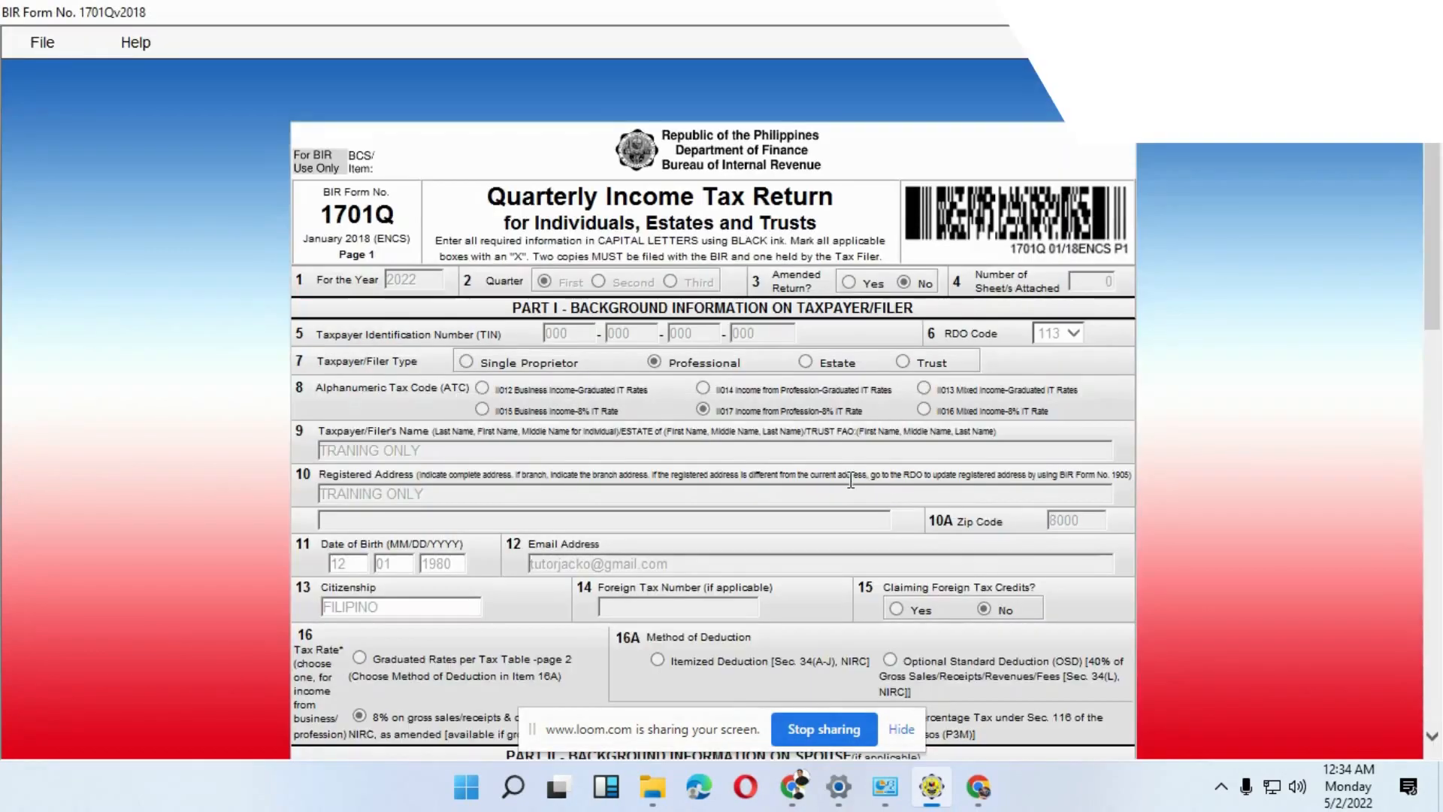
Step: Resend the final copy of the tax return to eBIRForms Online and acknowledge the submission notice
scroll(858, 480, "down", 15)
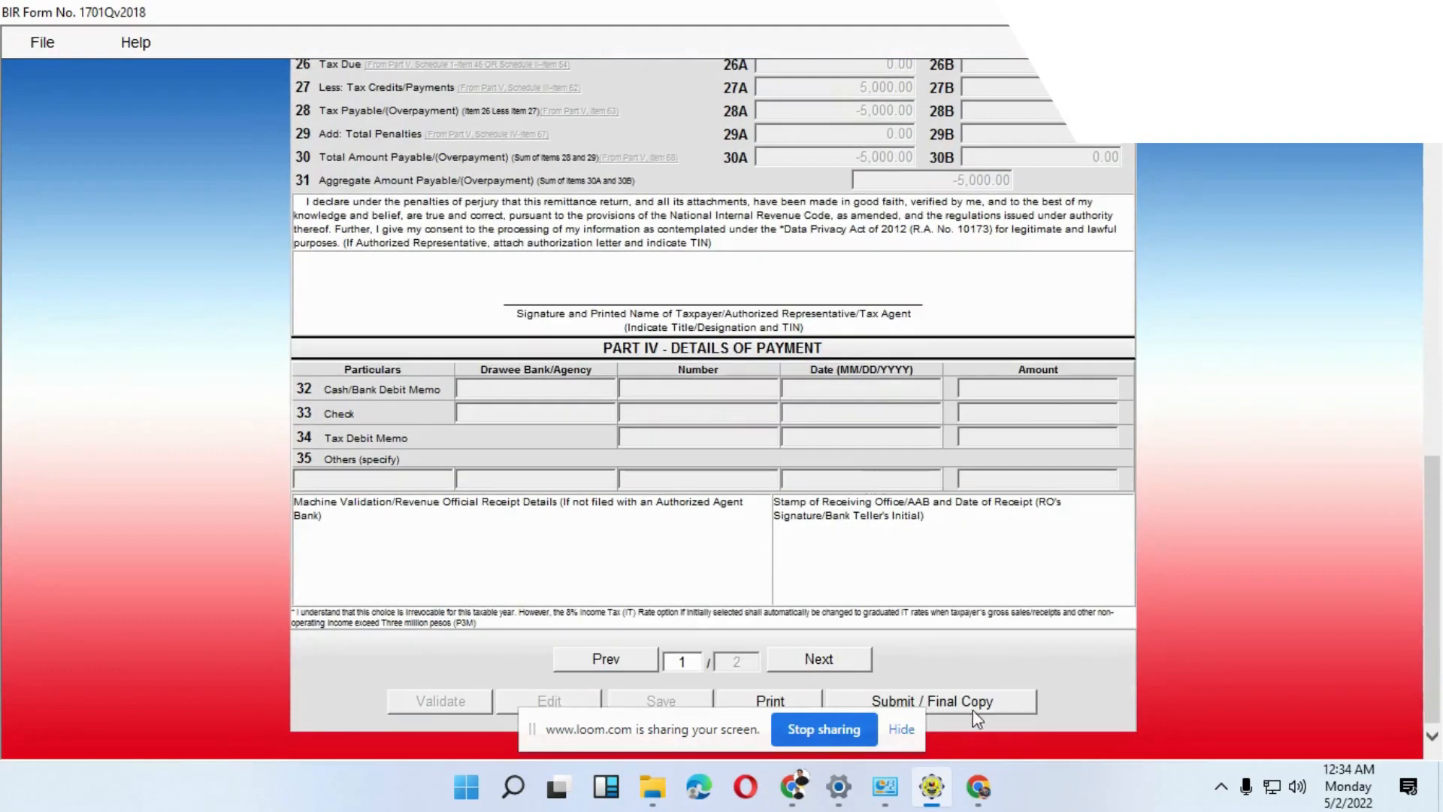
left_click(975, 697)
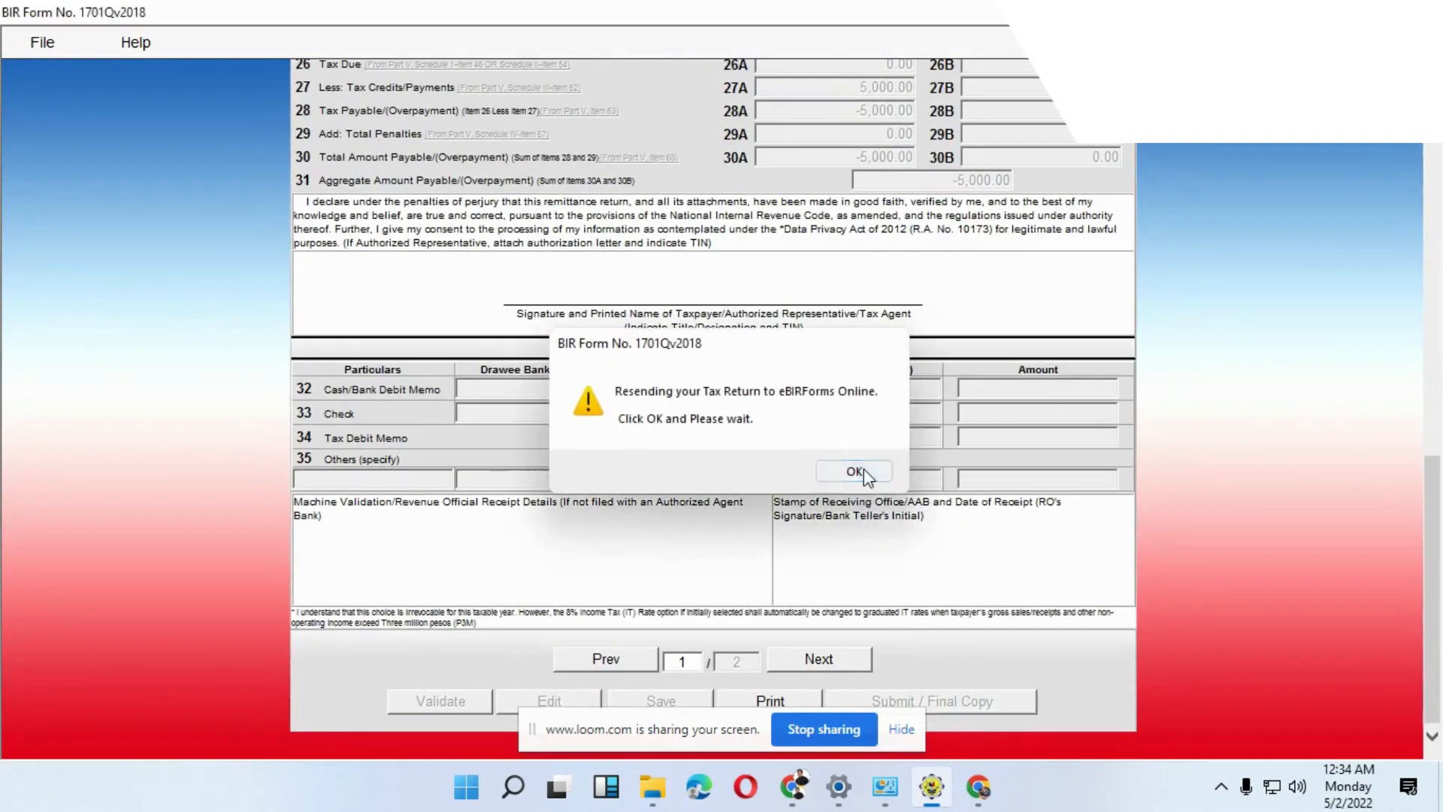
left_click(855, 471)
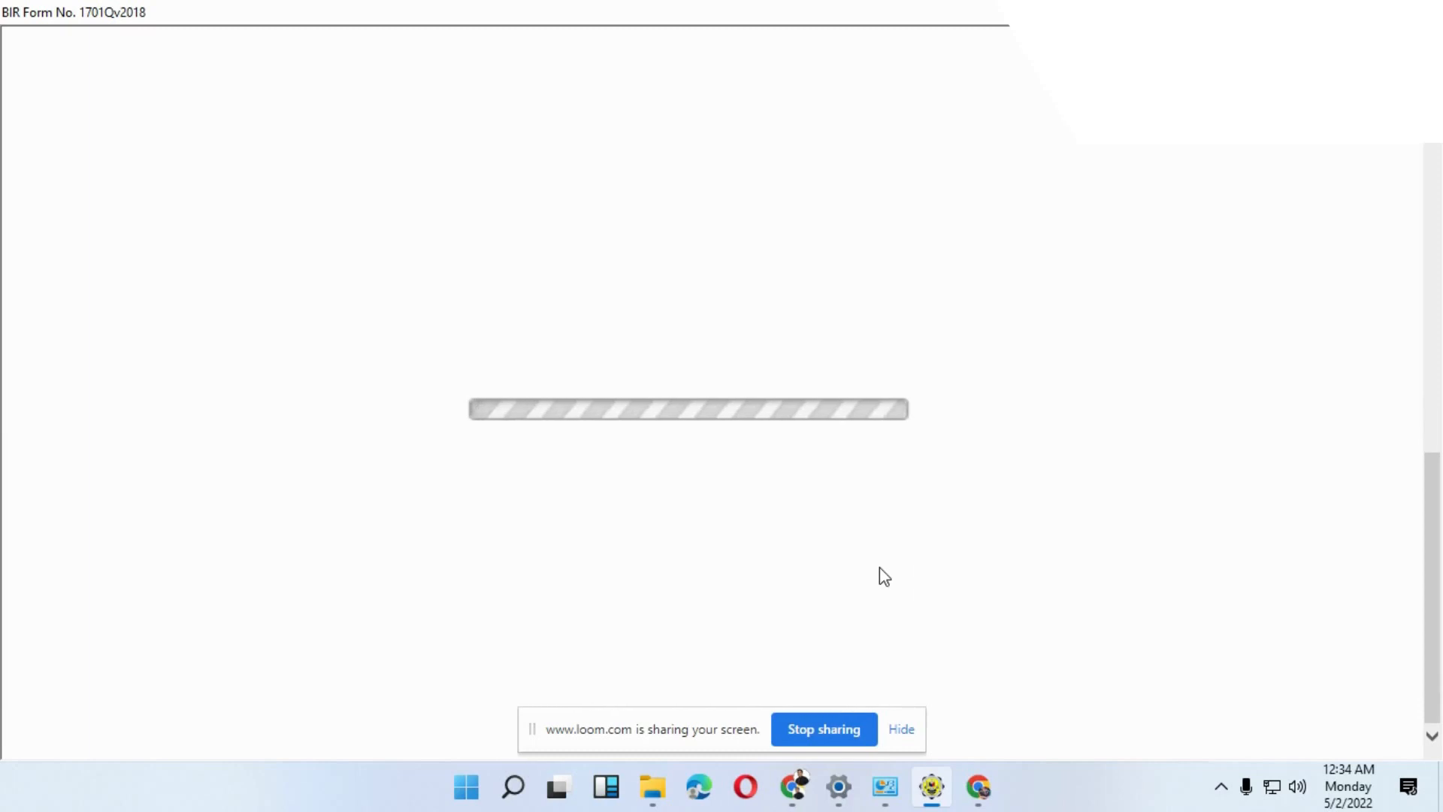
mouse_move(973, 791)
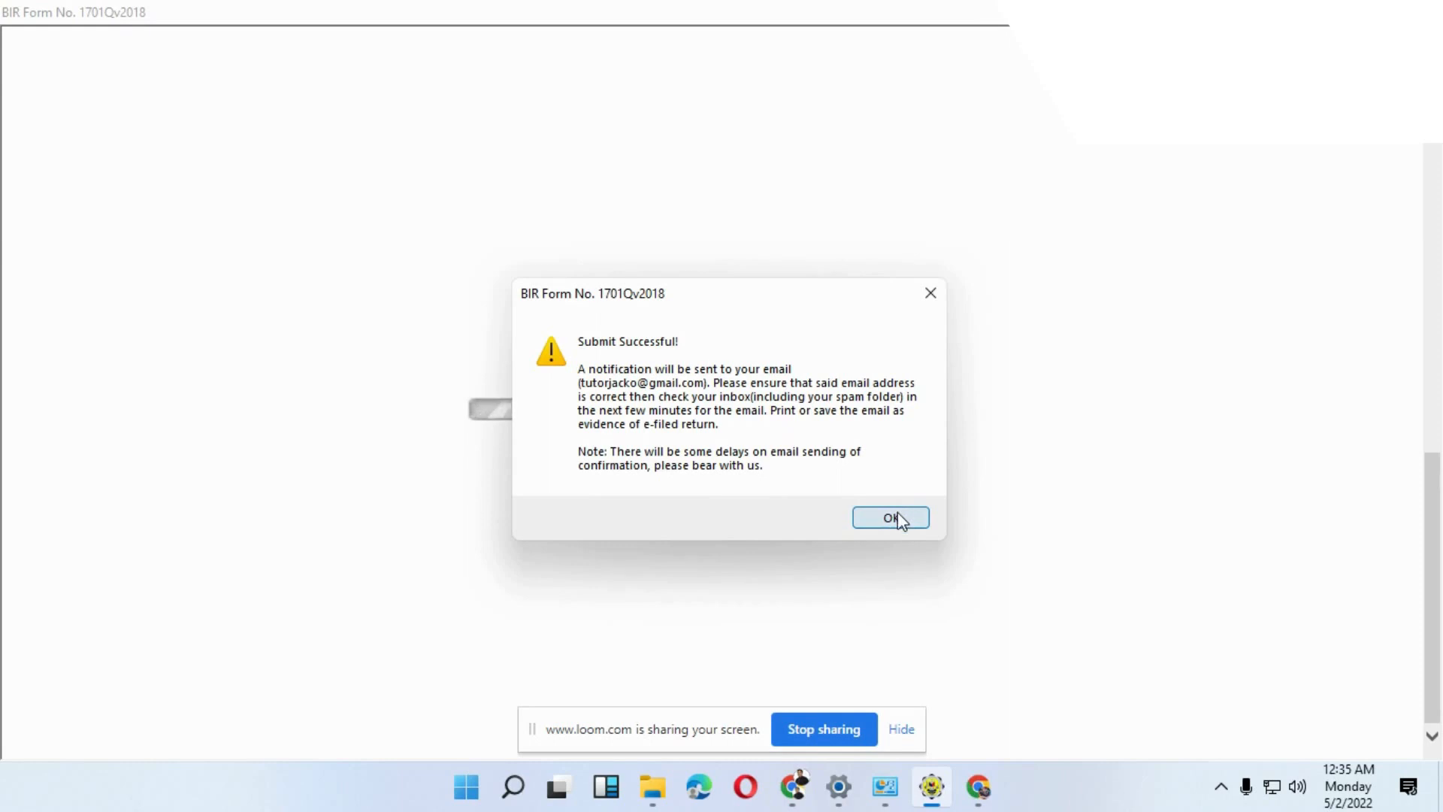
left_click(900, 518)
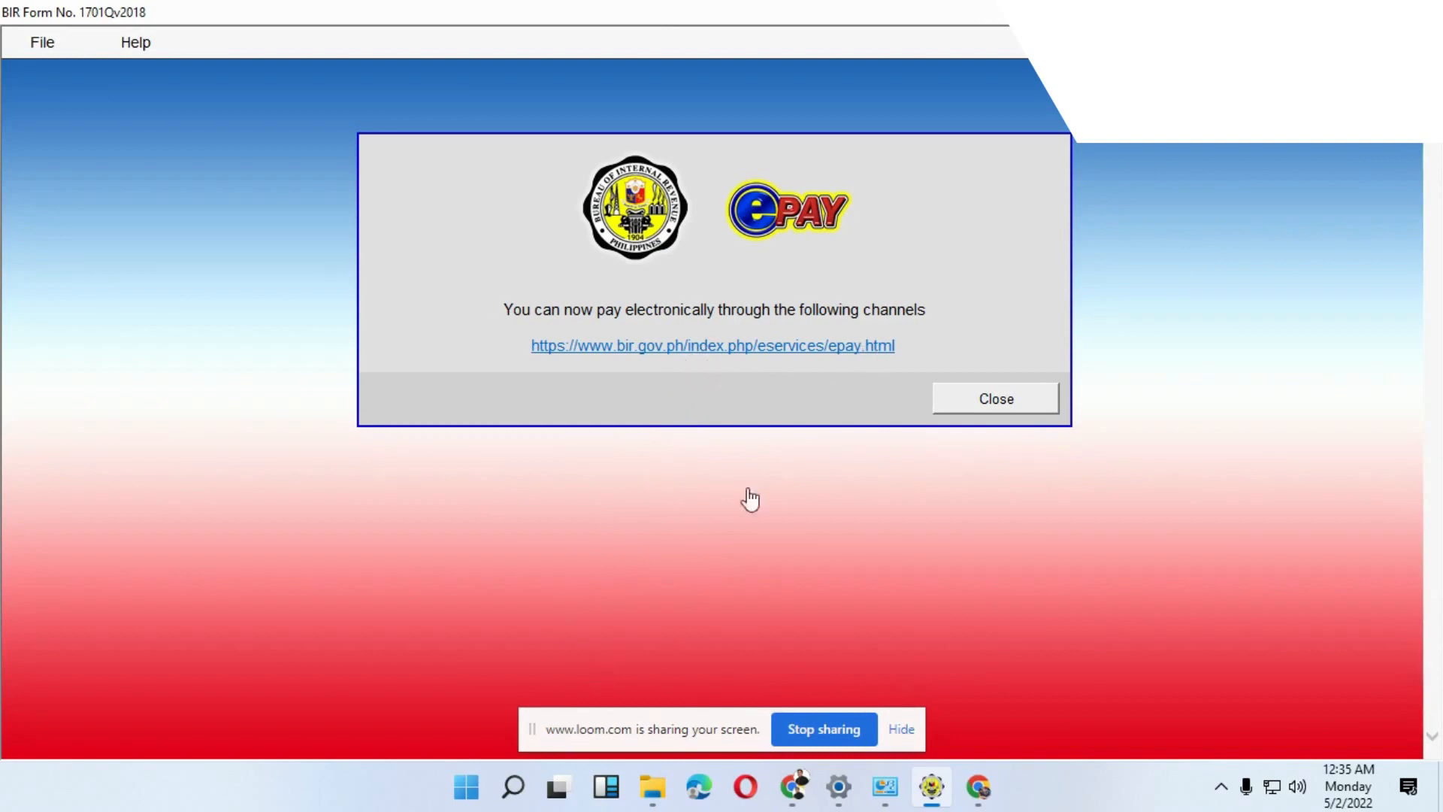
Step: Open the BIR ePay web page linked in the payment notice and look through the available ePayment gateways
left_click(715, 347)
scroll(735, 593, "down", 4)
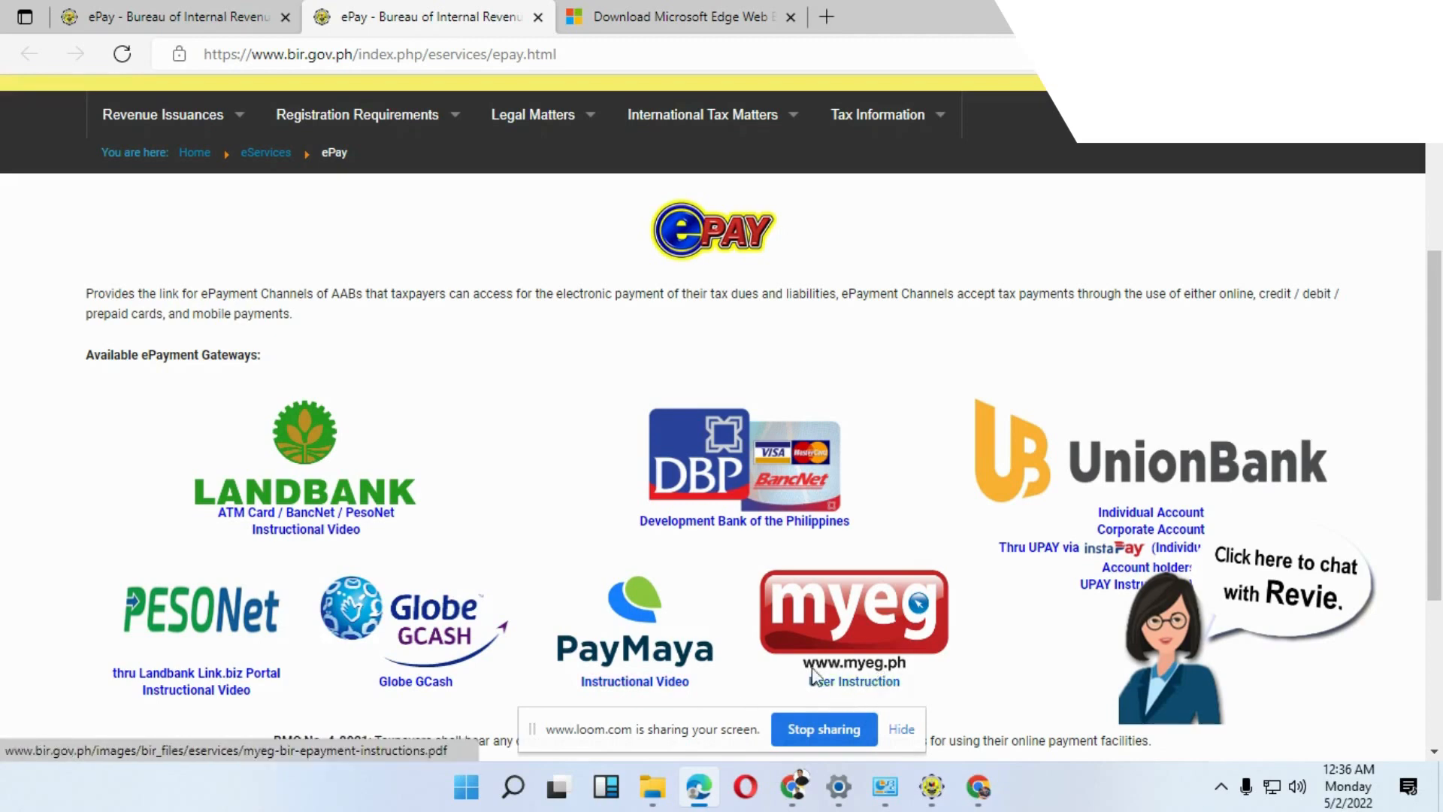
scroll(459, 635, "down", 3)
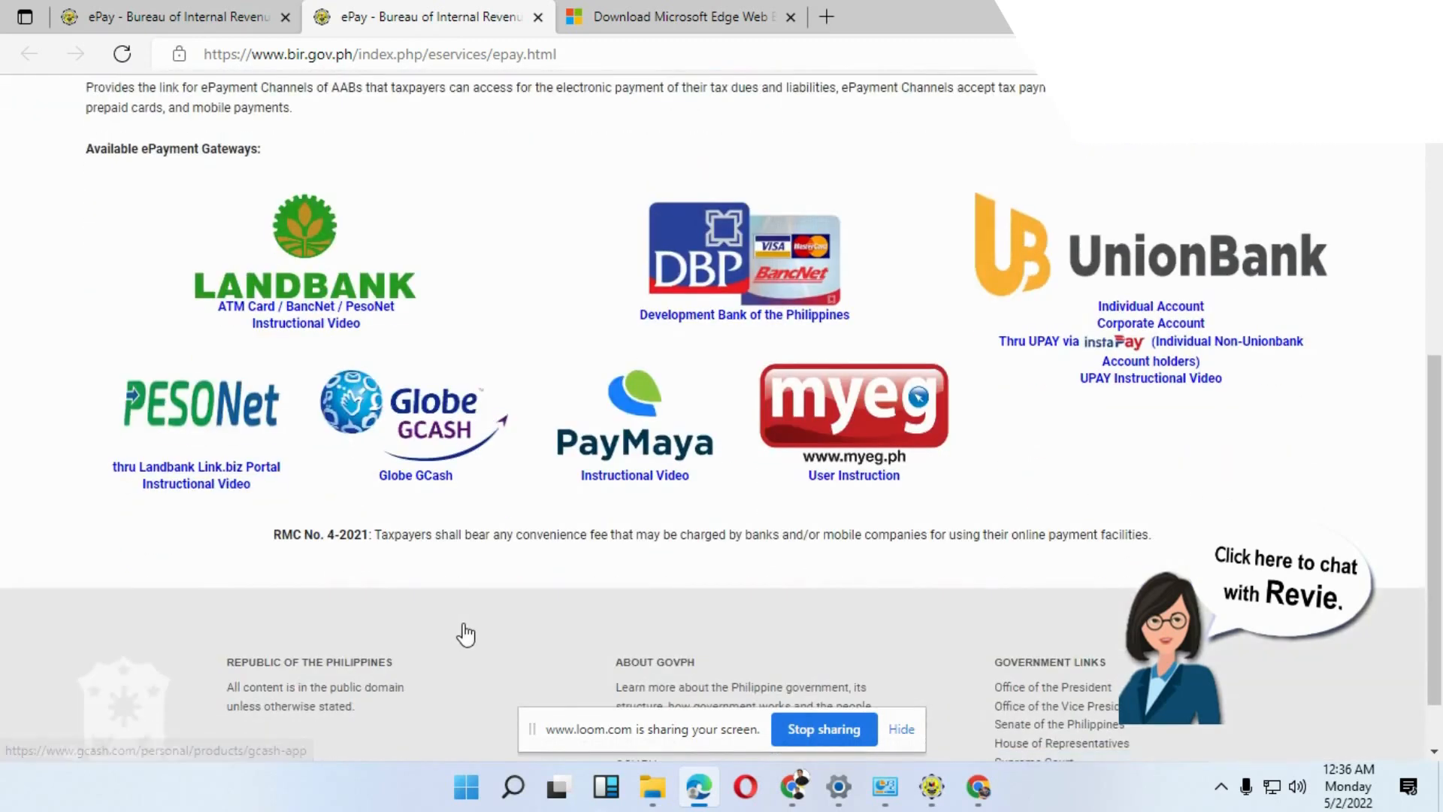
scroll(464, 635, "up", 1)
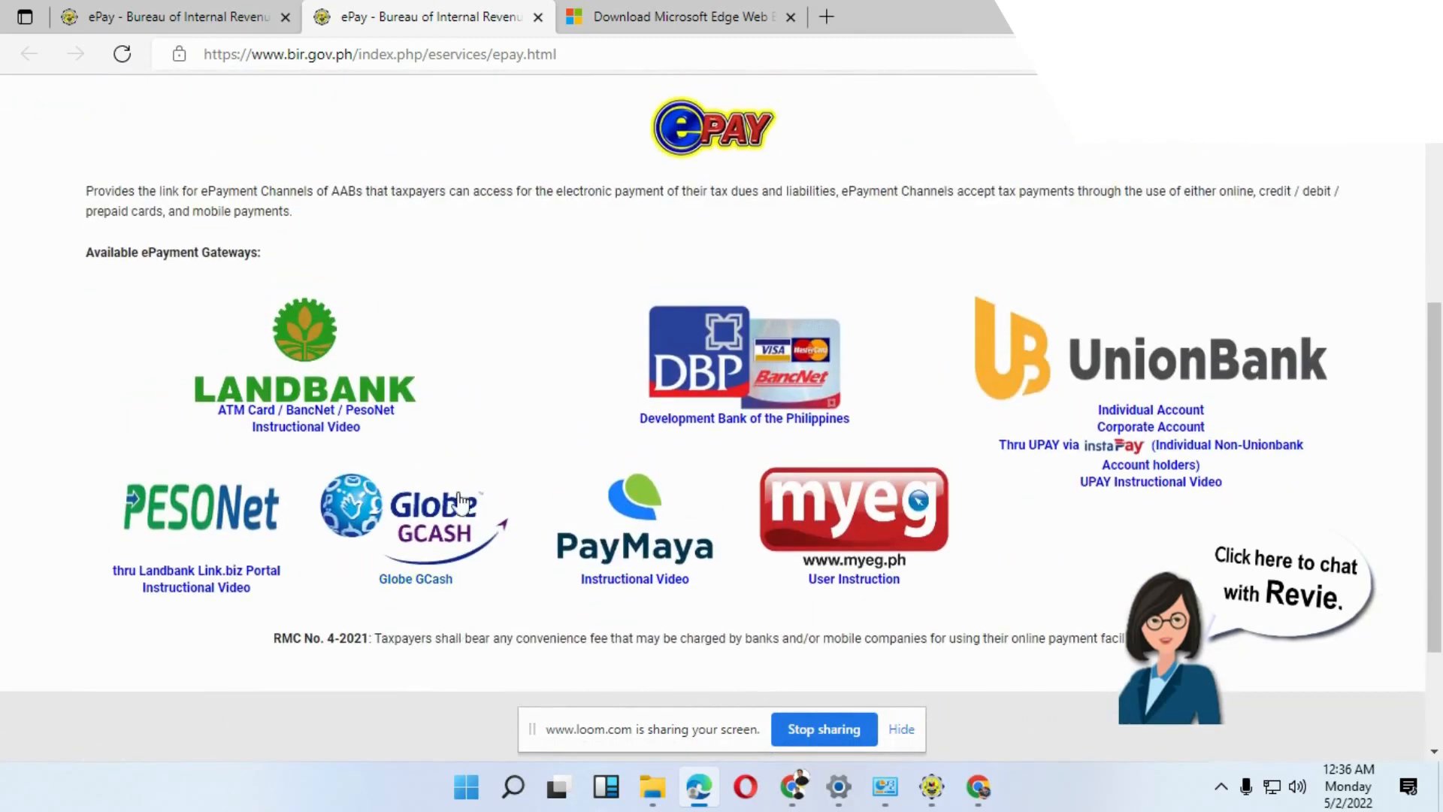
Step: Switch back to the BIR Form 1701Q window, close the ePay notice and go to the lower part of page 1
mouse_move(801, 805)
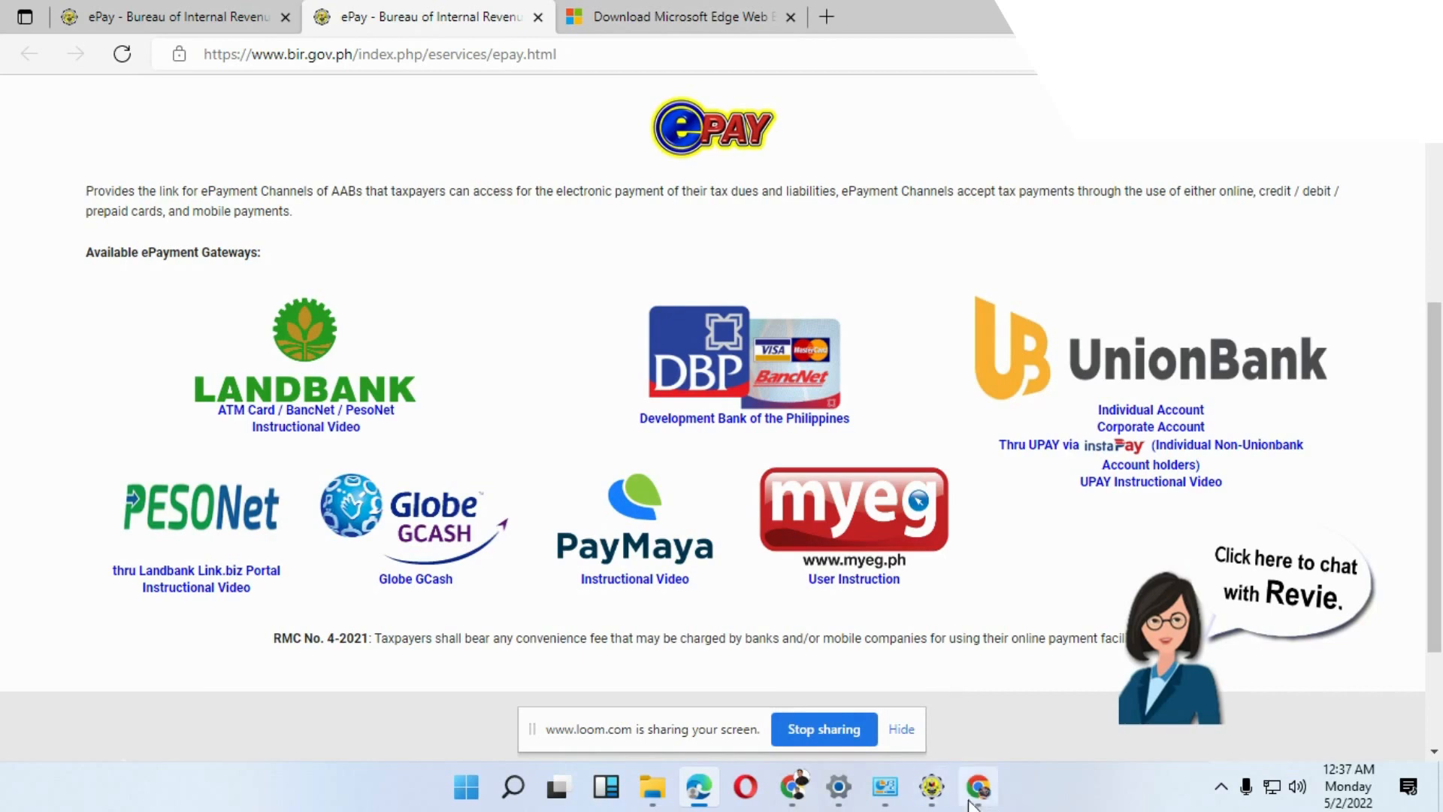
left_click(931, 786)
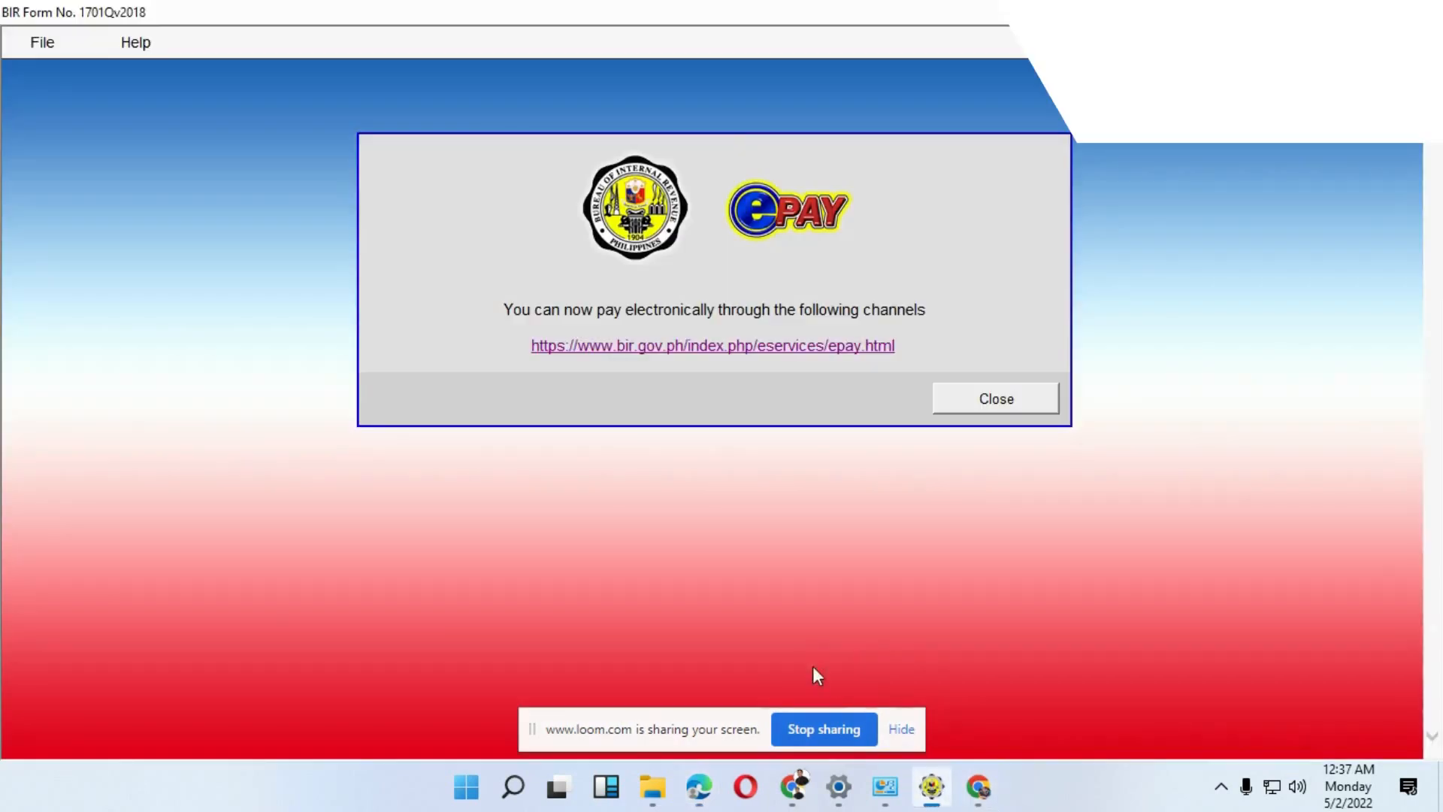
left_click(1006, 402)
scroll(846, 571, "down", 15)
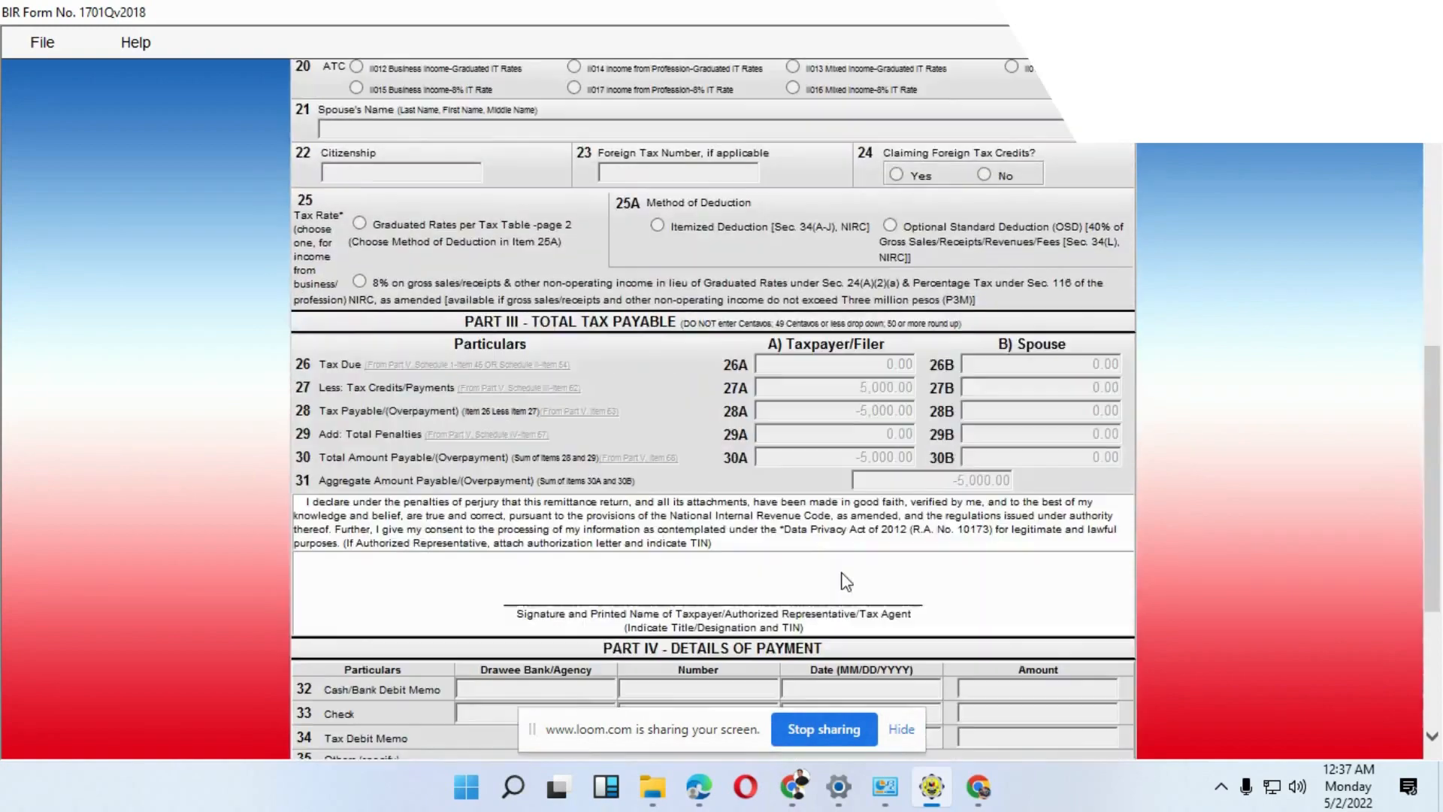